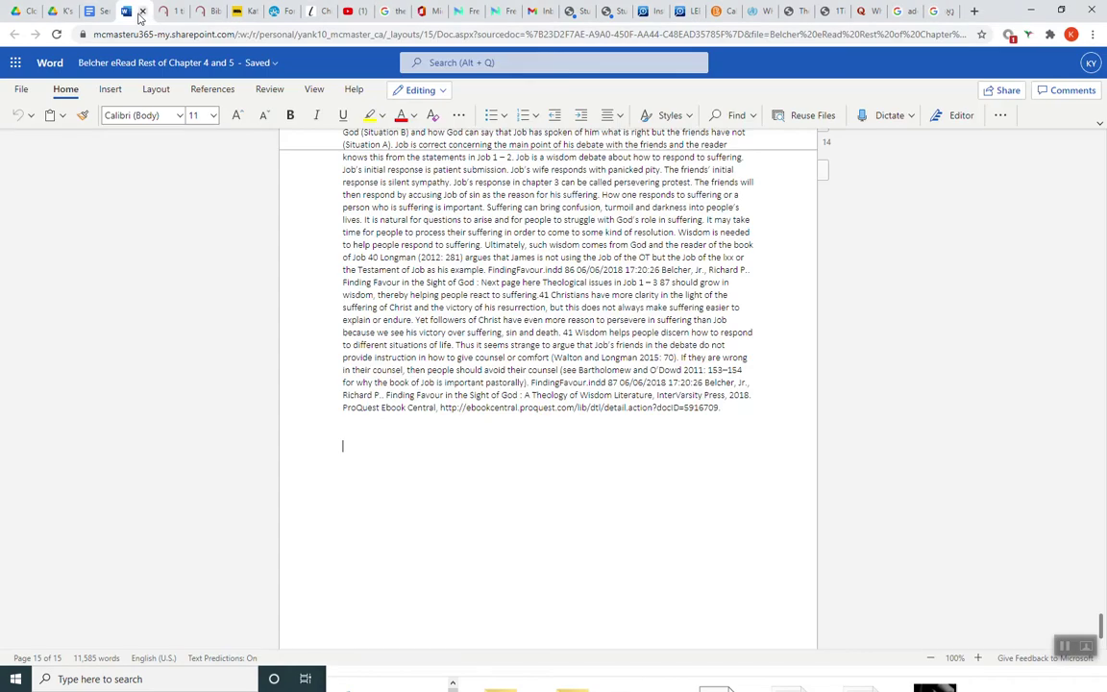
# - Open the Sermon or Message Schedule document and review its reading plan from January 31st through April 9th
pyautogui.click(98, 13)
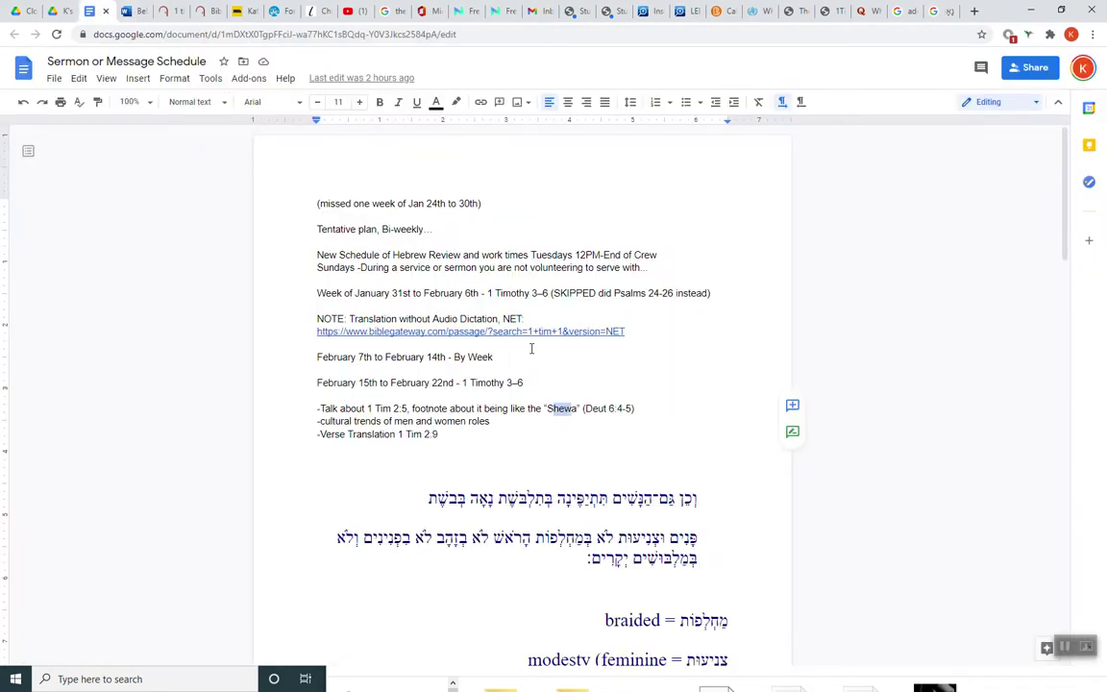
pyautogui.moveTo(530, 293); pyautogui.dragTo(663, 298)
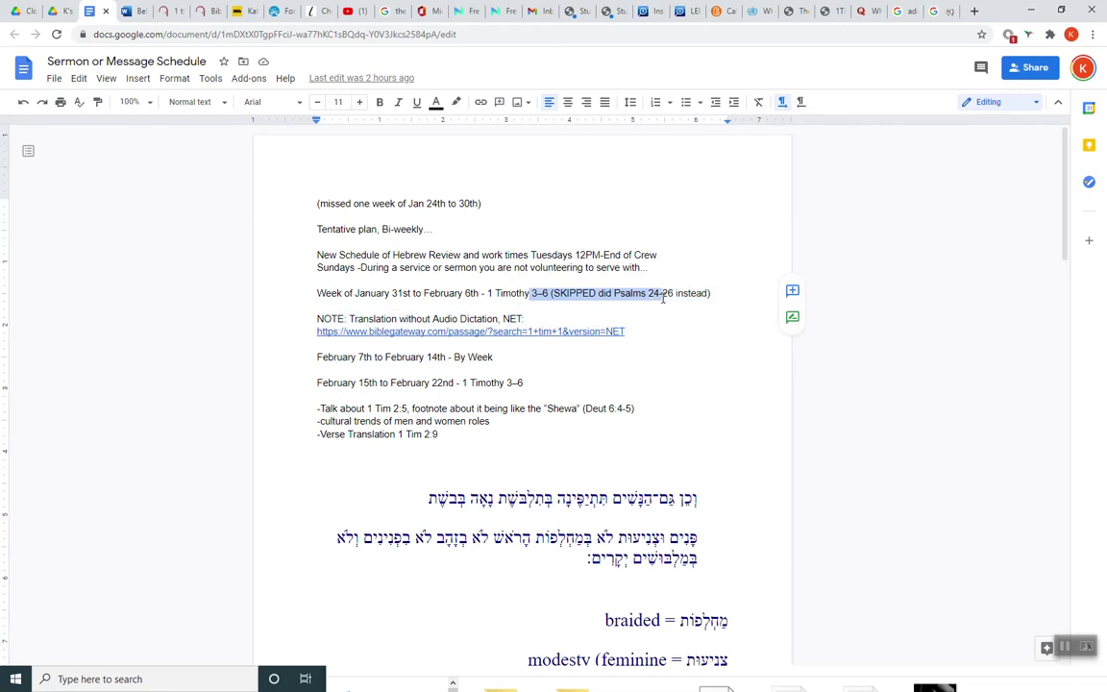
pyautogui.click(663, 298)
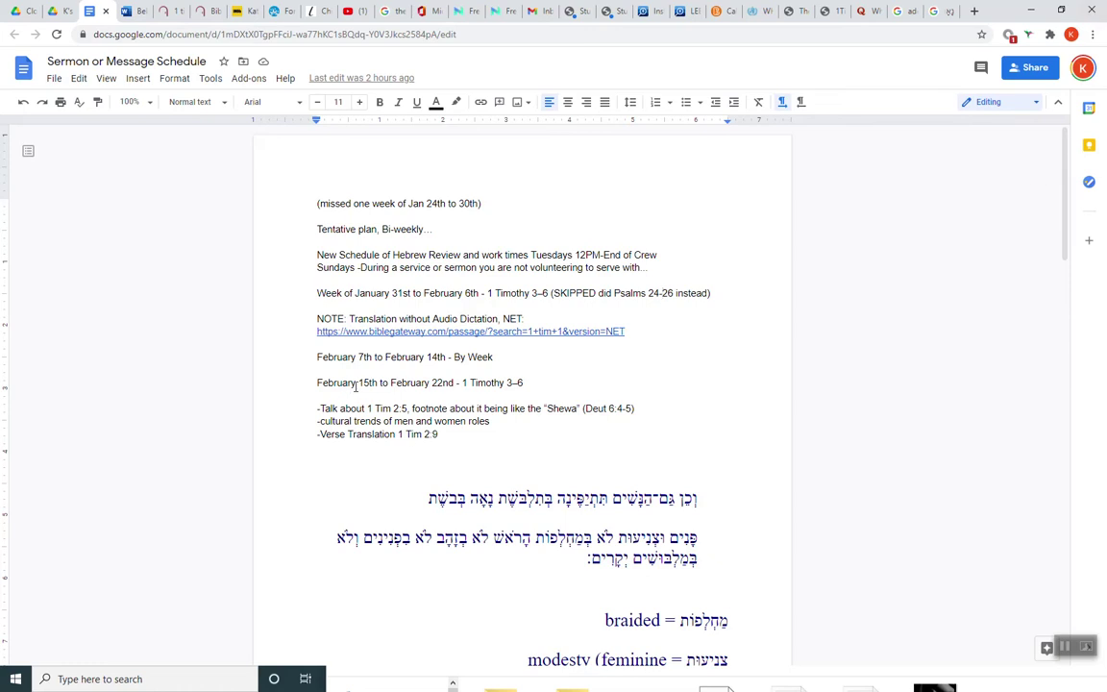
pyautogui.moveTo(364, 382); pyautogui.dragTo(309, 384)
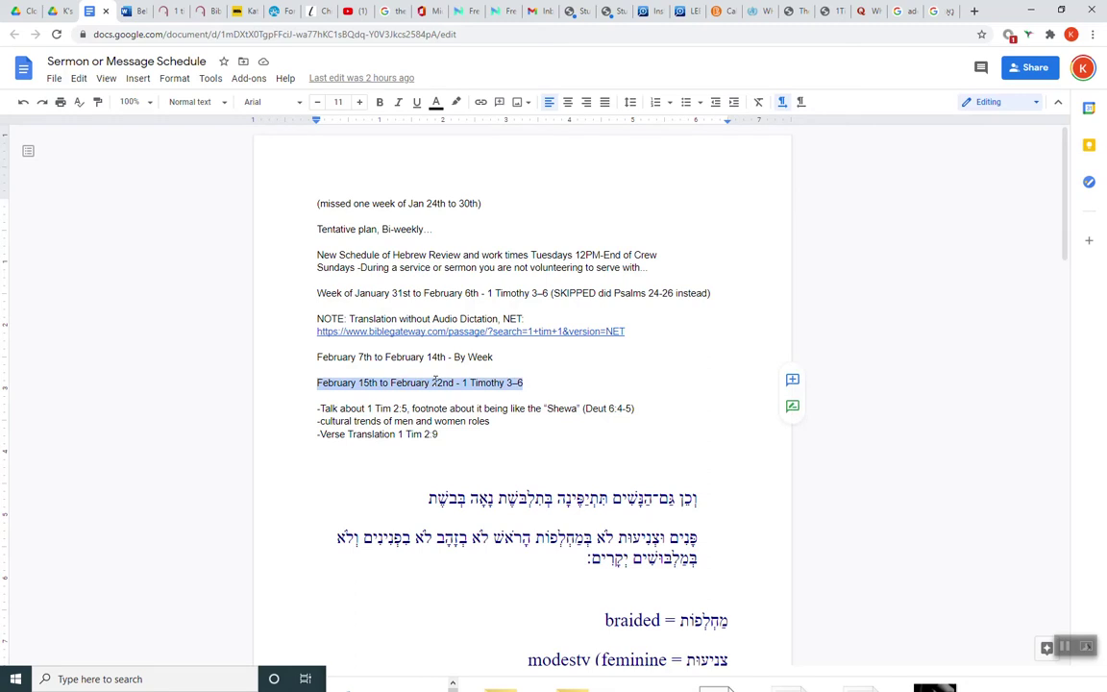
pyautogui.scroll(-8, 476, 413)
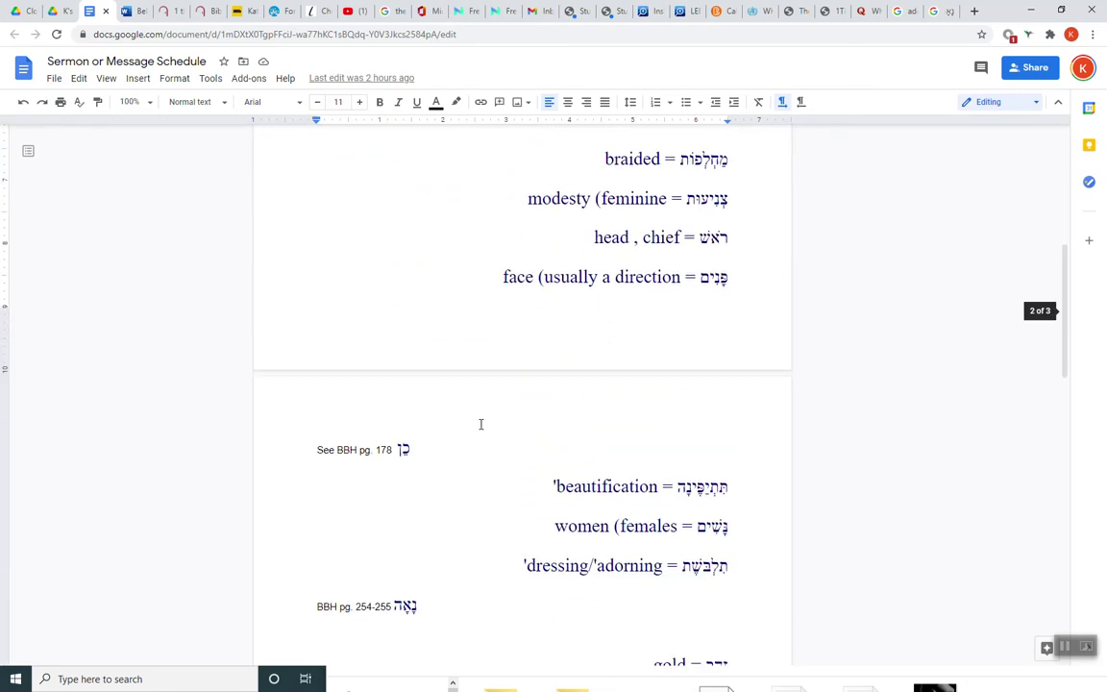
pyautogui.scroll(-7, 480, 424)
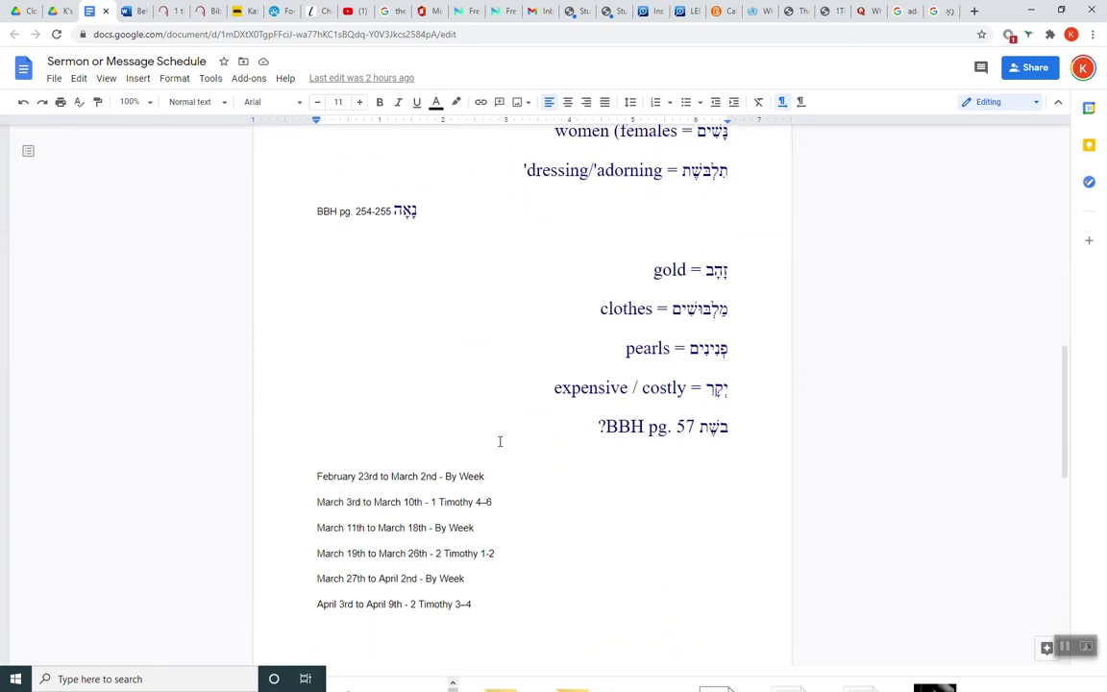
pyautogui.moveTo(483, 477); pyautogui.dragTo(298, 478)
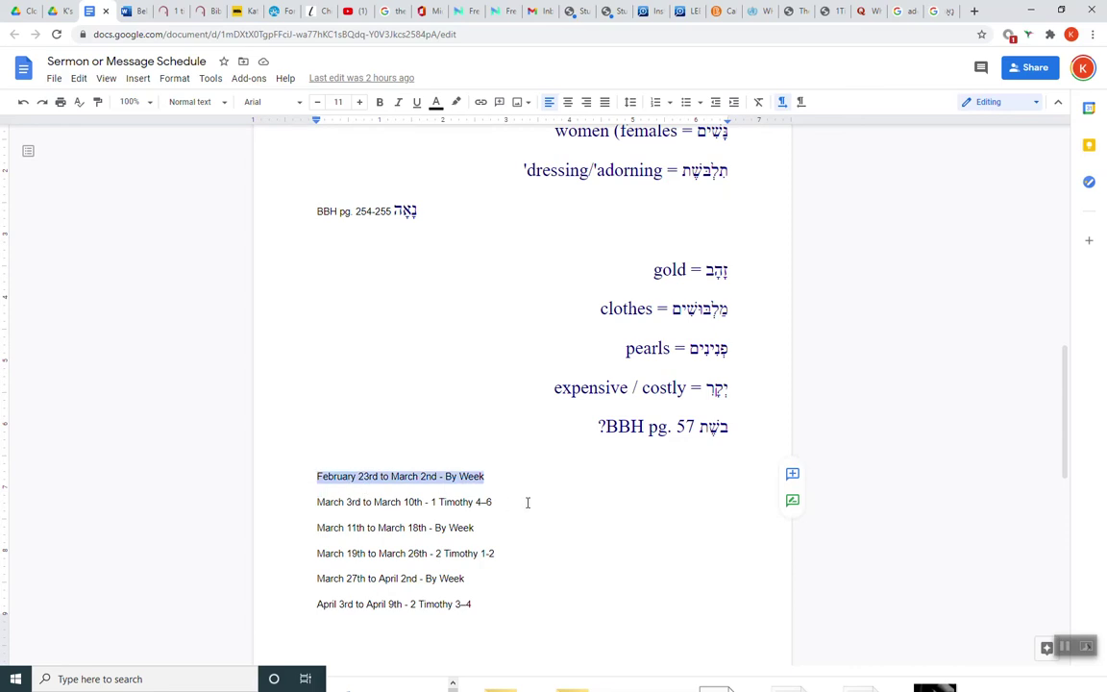
pyautogui.scroll(-3, 514, 493)
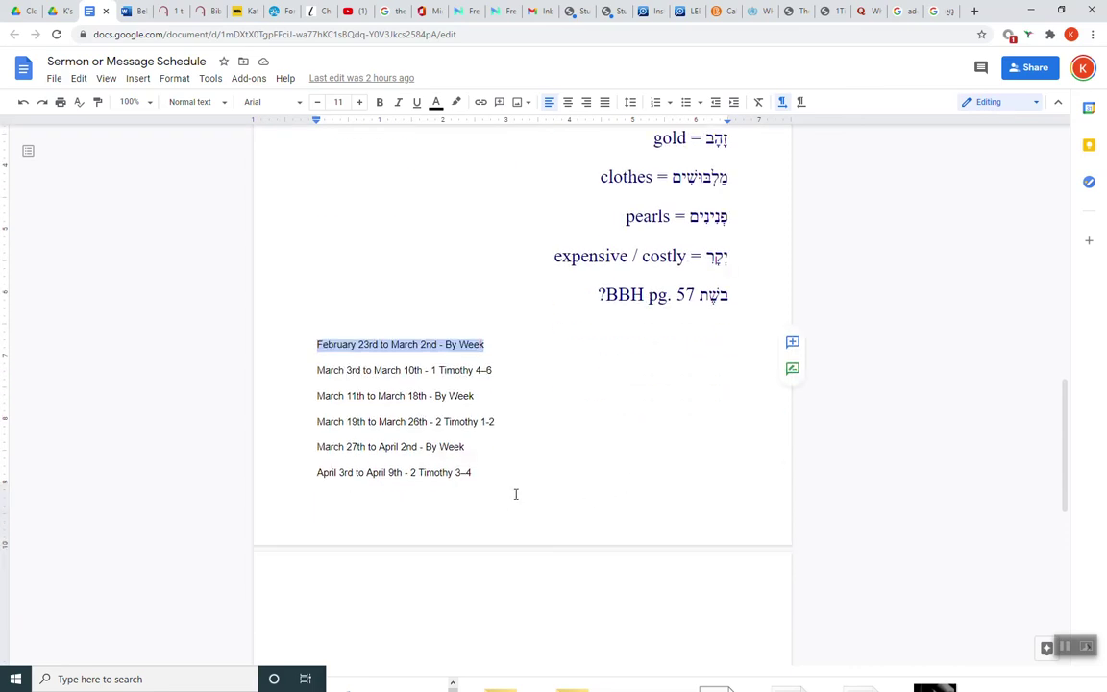
pyautogui.scroll(-2, 516, 493)
pyautogui.scroll(4, 516, 493)
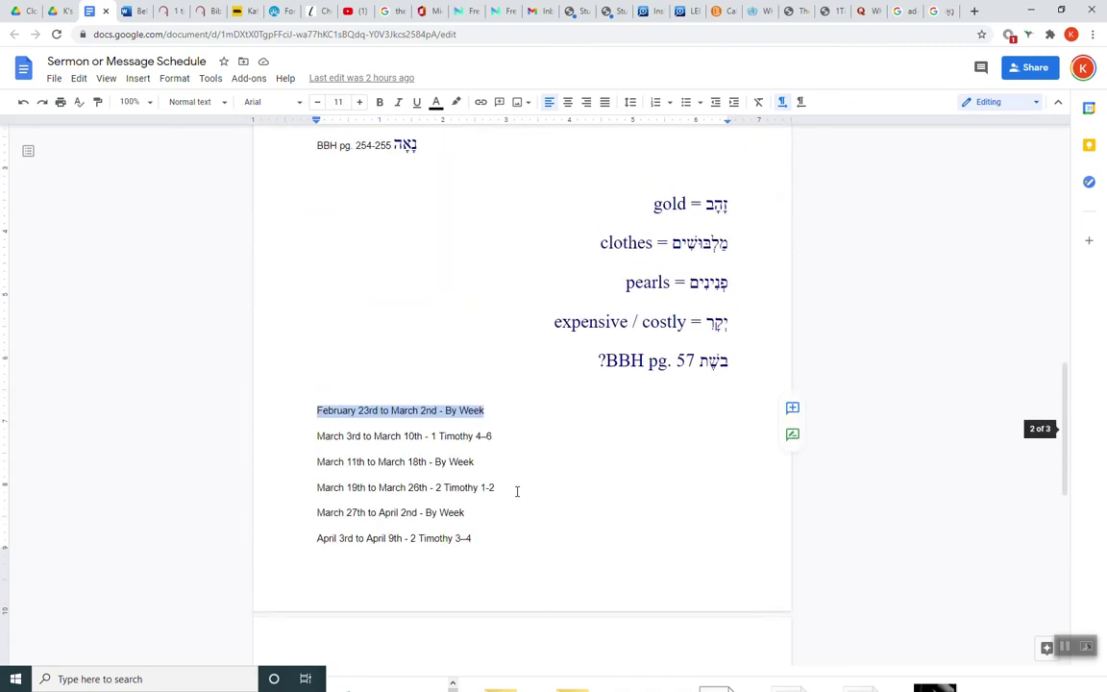
pyautogui.click(510, 539)
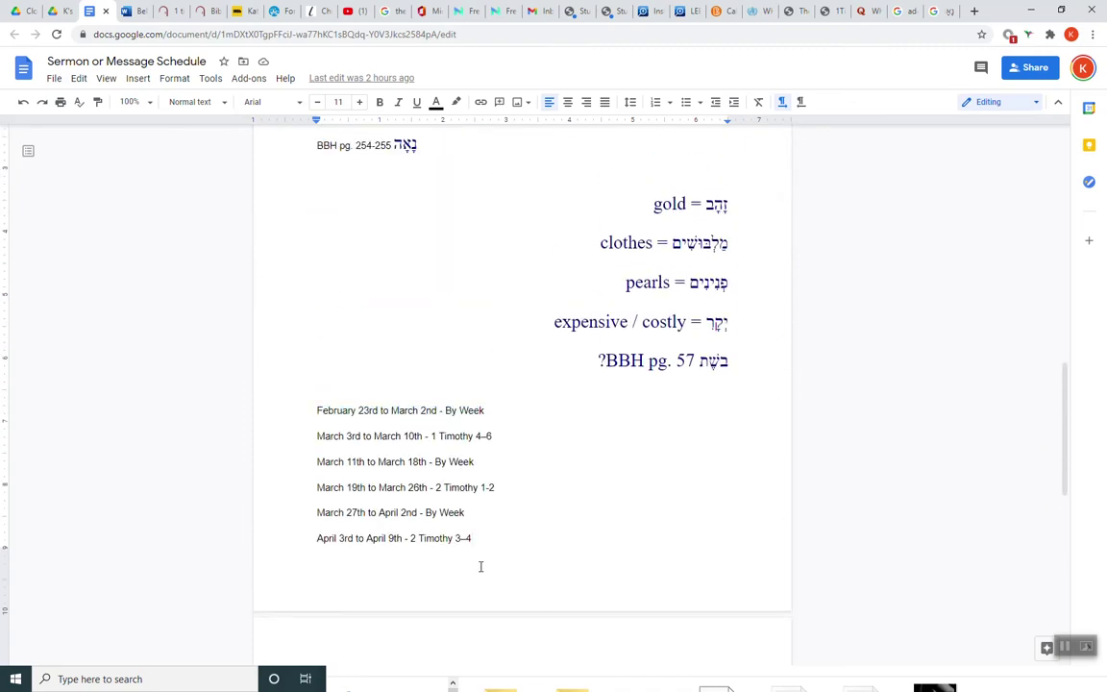
# - Examine the 1 Tim 2:9 verse translation note and its Hebrew text and vocabulary in the schedule document
pyautogui.scroll(3, 595, 516)
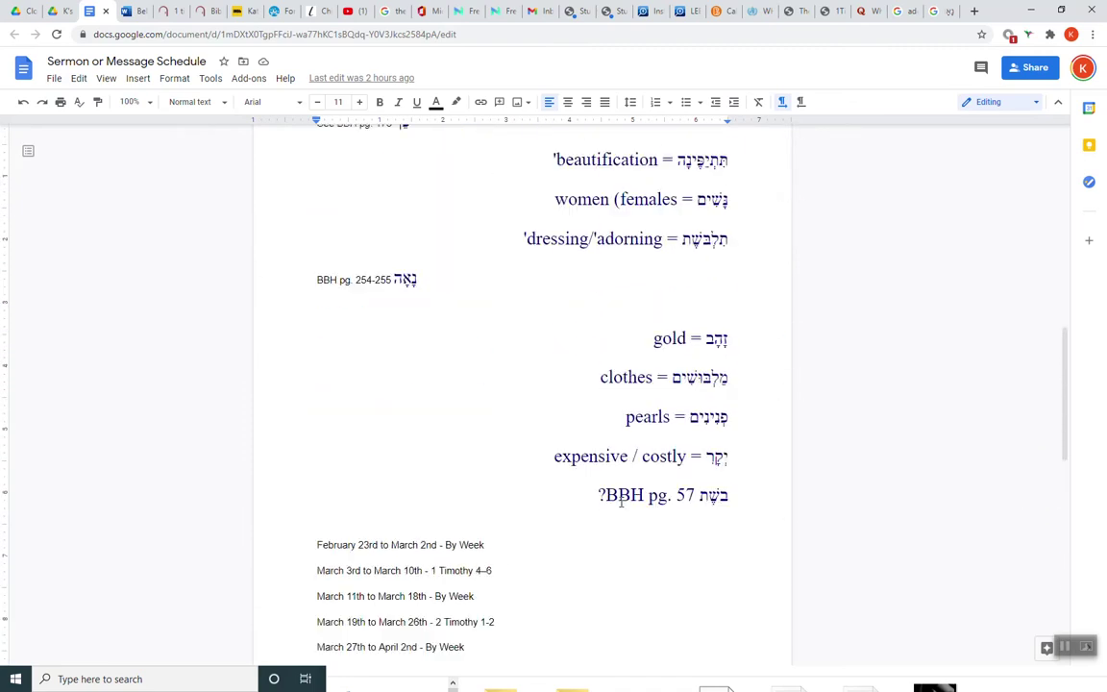
pyautogui.scroll(4, 620, 503)
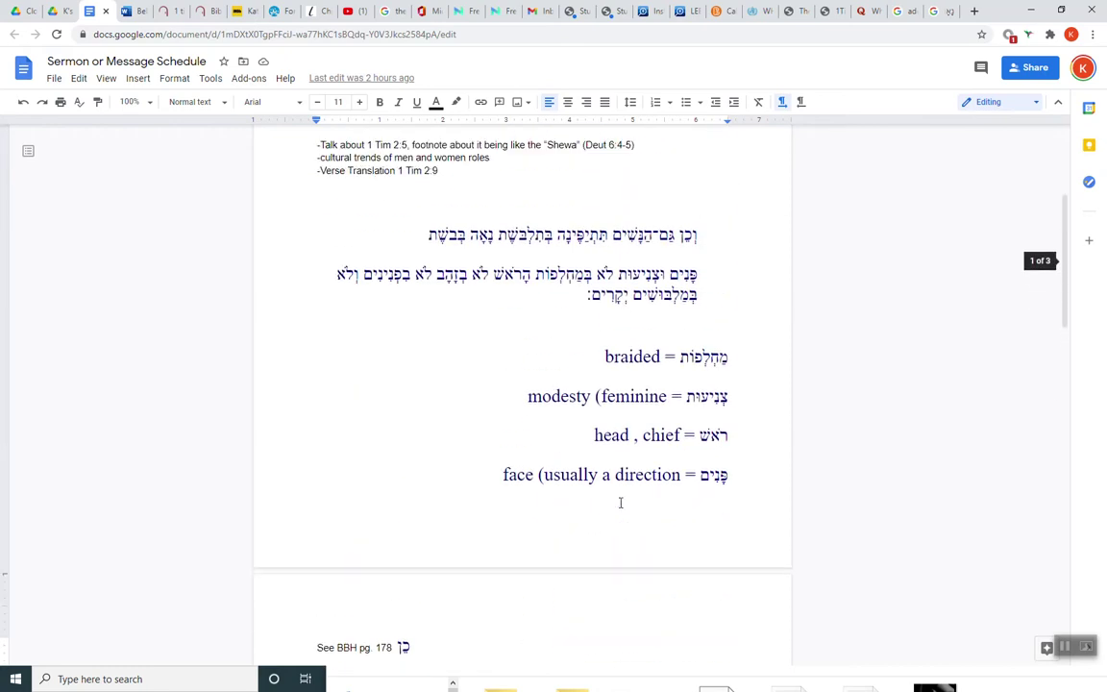
pyautogui.click(398, 170)
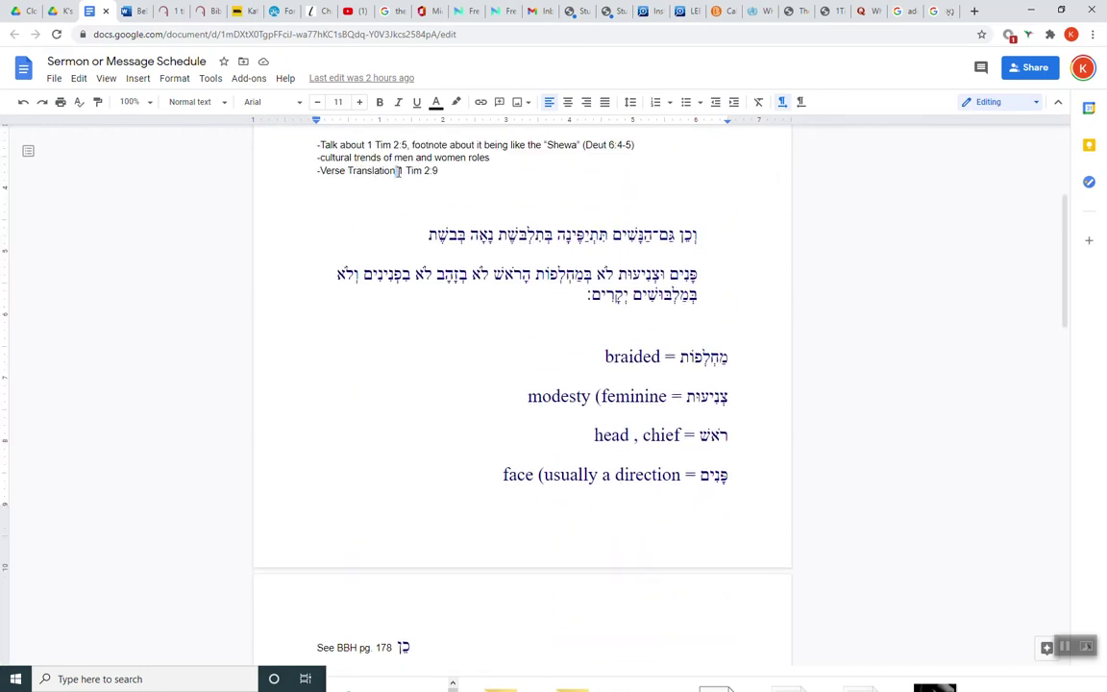
pyautogui.moveTo(399, 170); pyautogui.dragTo(438, 170)
pyautogui.click(447, 171)
pyautogui.click(712, 298)
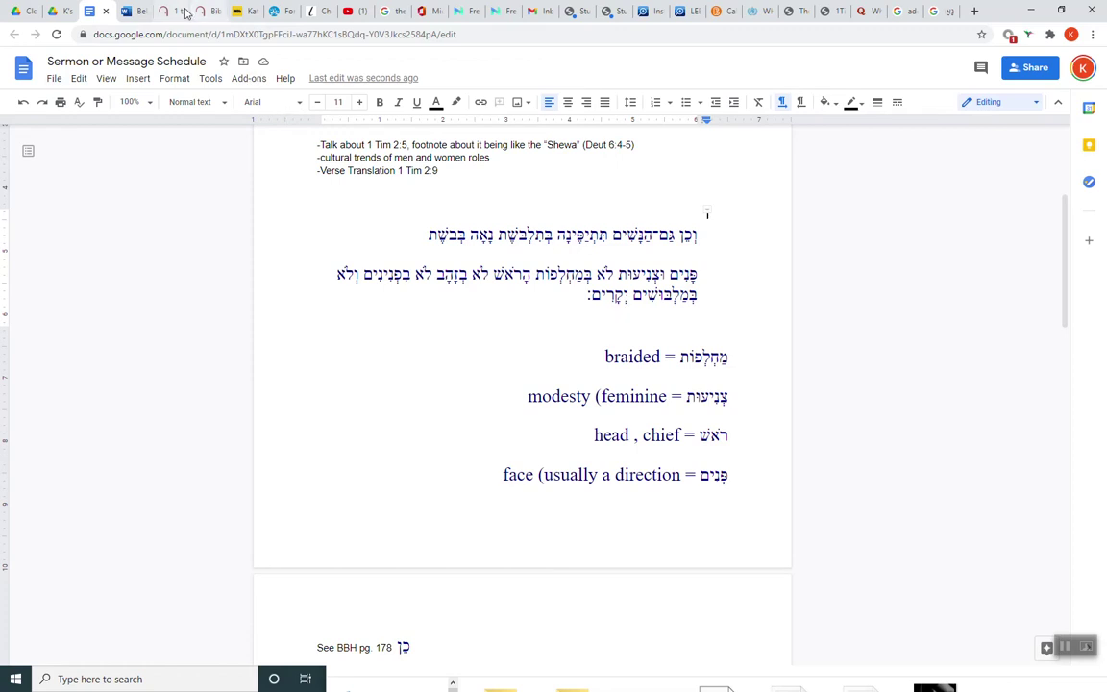
# - Switch to the Bible Gateway tab with 1 Timothy 1-3 in NASB1995 and view the Women Instructed section
pyautogui.click(169, 11)
pyautogui.scroll(10, 422, 234)
pyautogui.scroll(15, 487, 289)
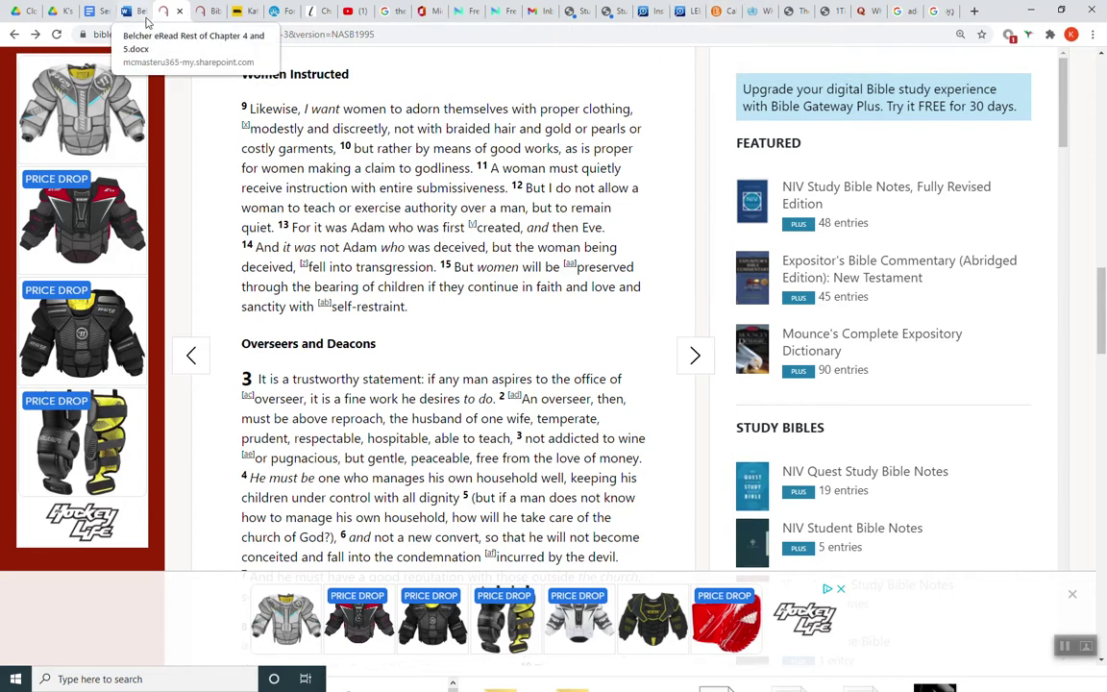
# - Close the unrelated browser tabs, including the ZergNet page, the child stars article and the YouTube video
pyautogui.click(248, 14)
pyautogui.click(254, 12)
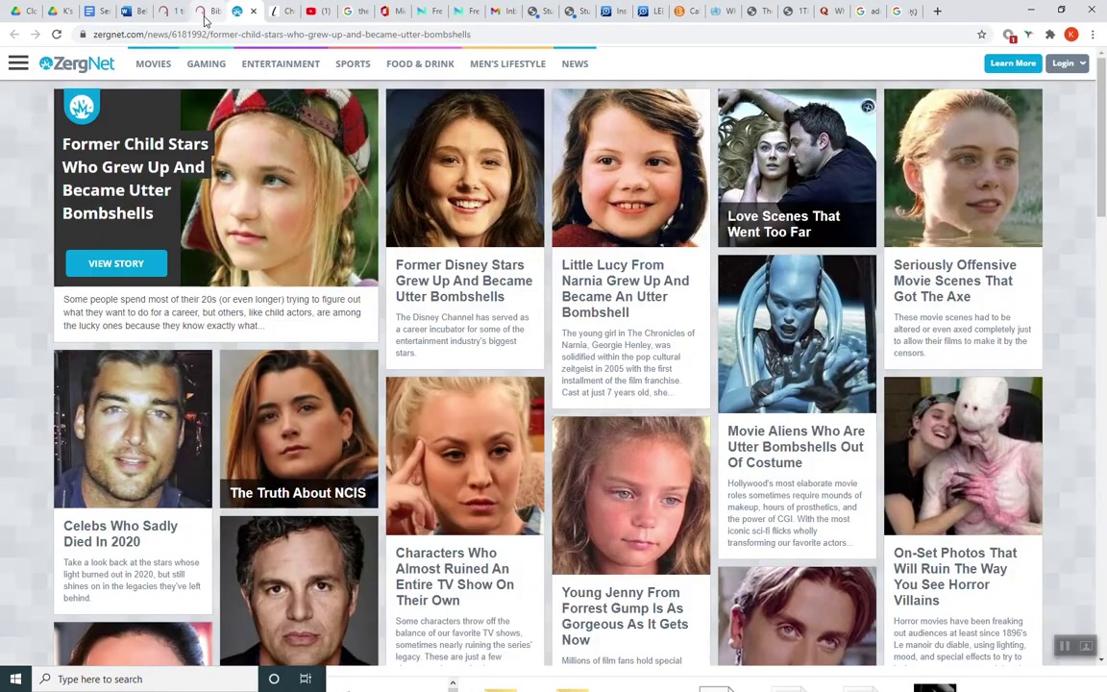
pyautogui.hotkey('ctrl', 'w')
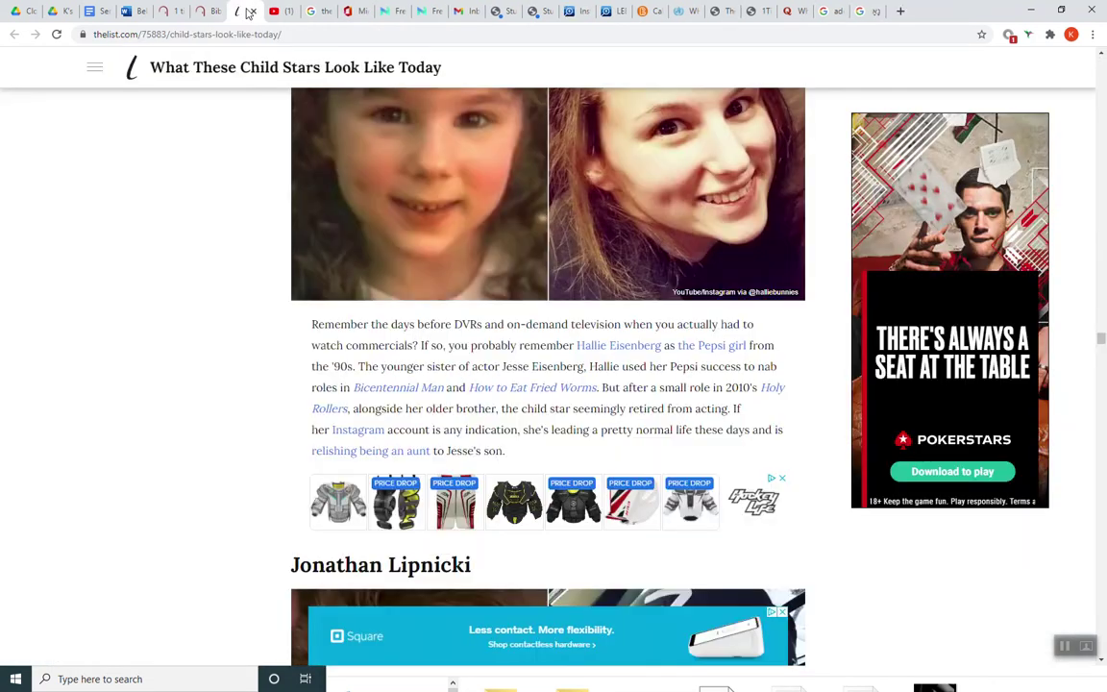
pyautogui.click(253, 11)
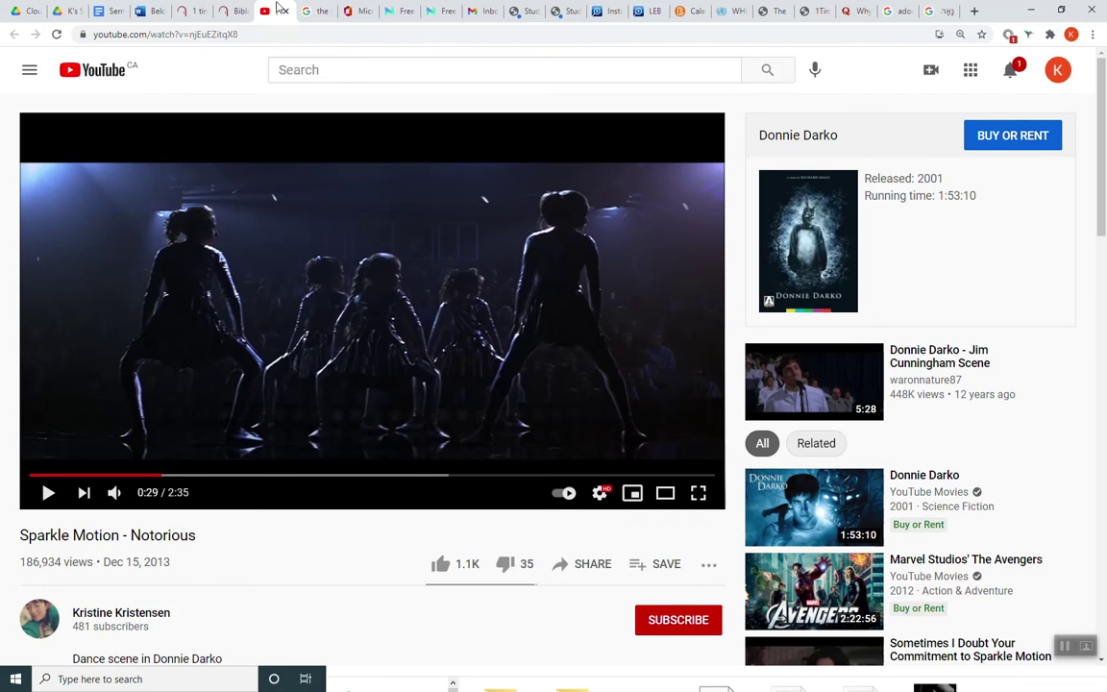
pyautogui.click(285, 12)
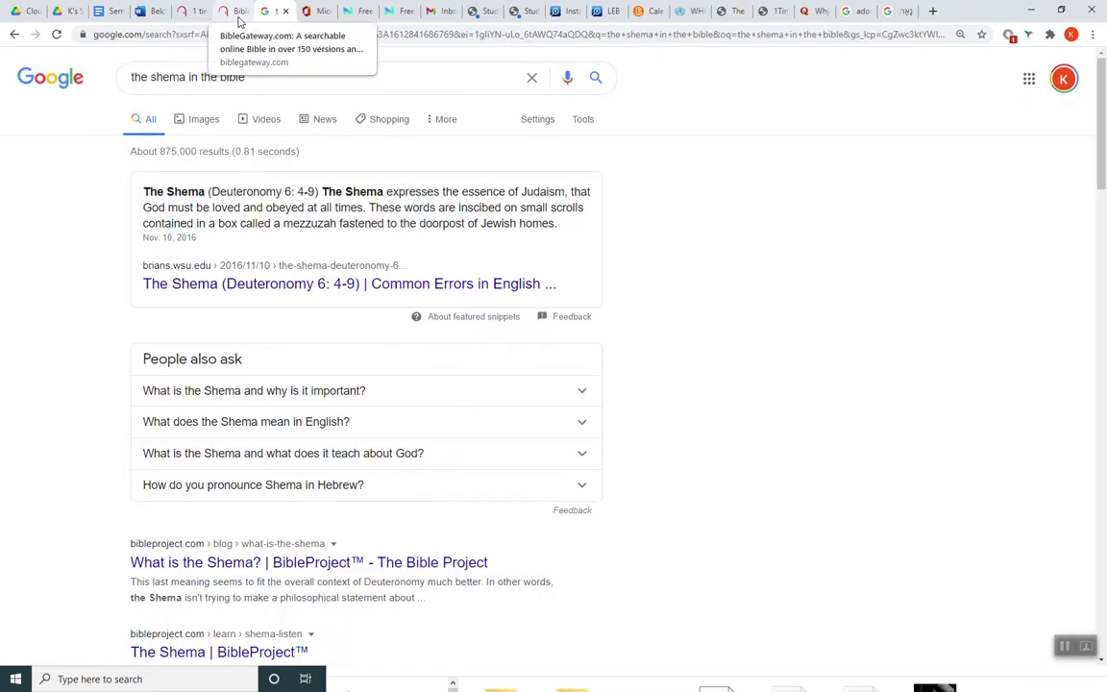
# - Check the Bible Gateway audio player tab, and return to the NASB1995 passage at 1 Timothy chapter 2
pyautogui.click(240, 18)
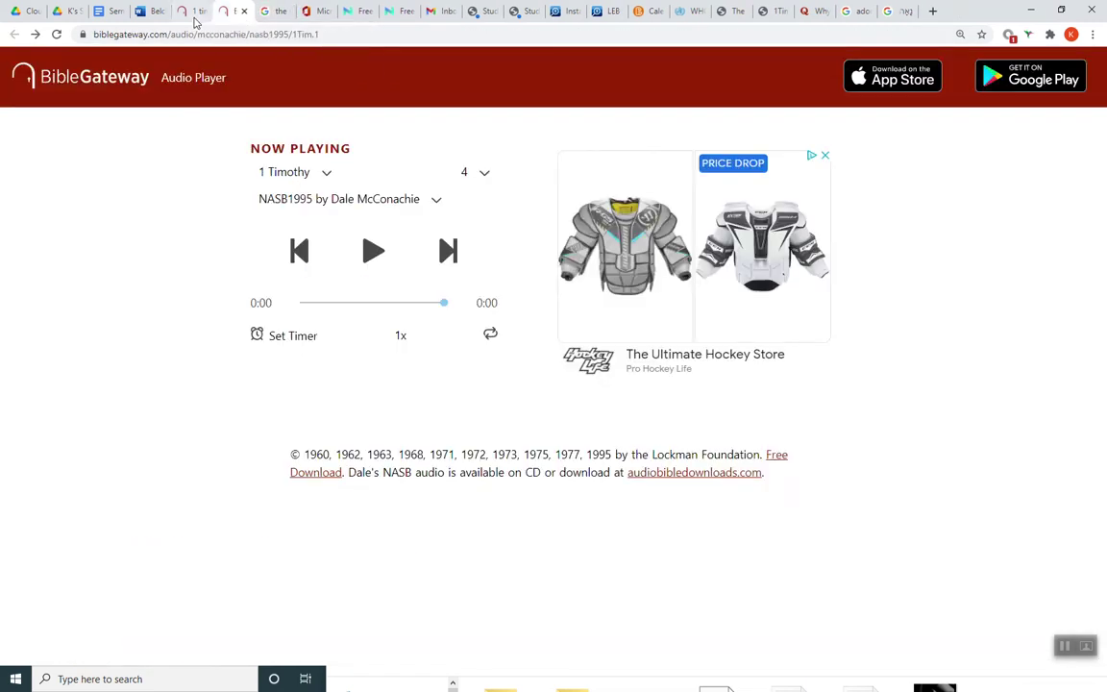
pyautogui.click(194, 18)
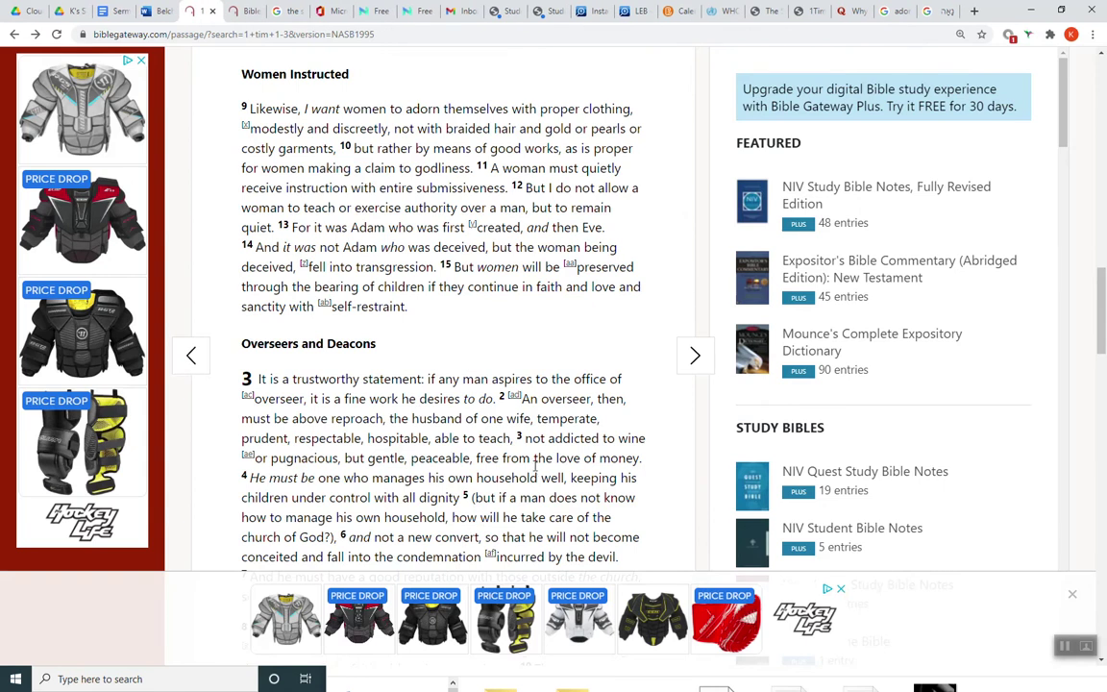
pyautogui.scroll(-3, 538, 473)
pyautogui.scroll(6, 539, 451)
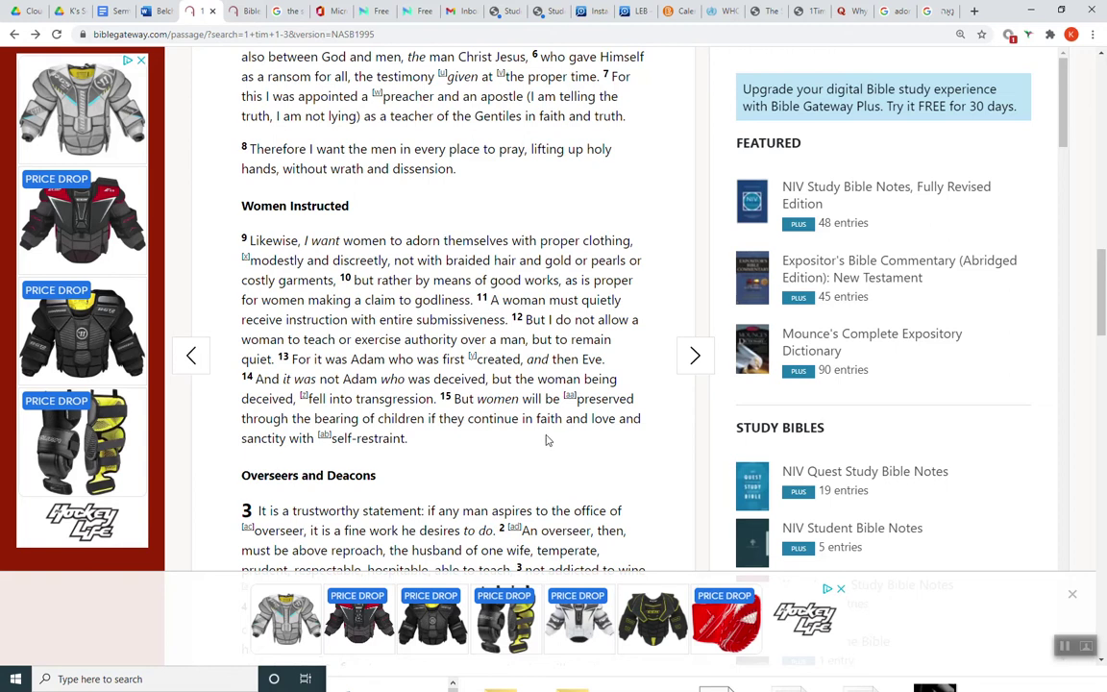
pyautogui.scroll(3, 548, 441)
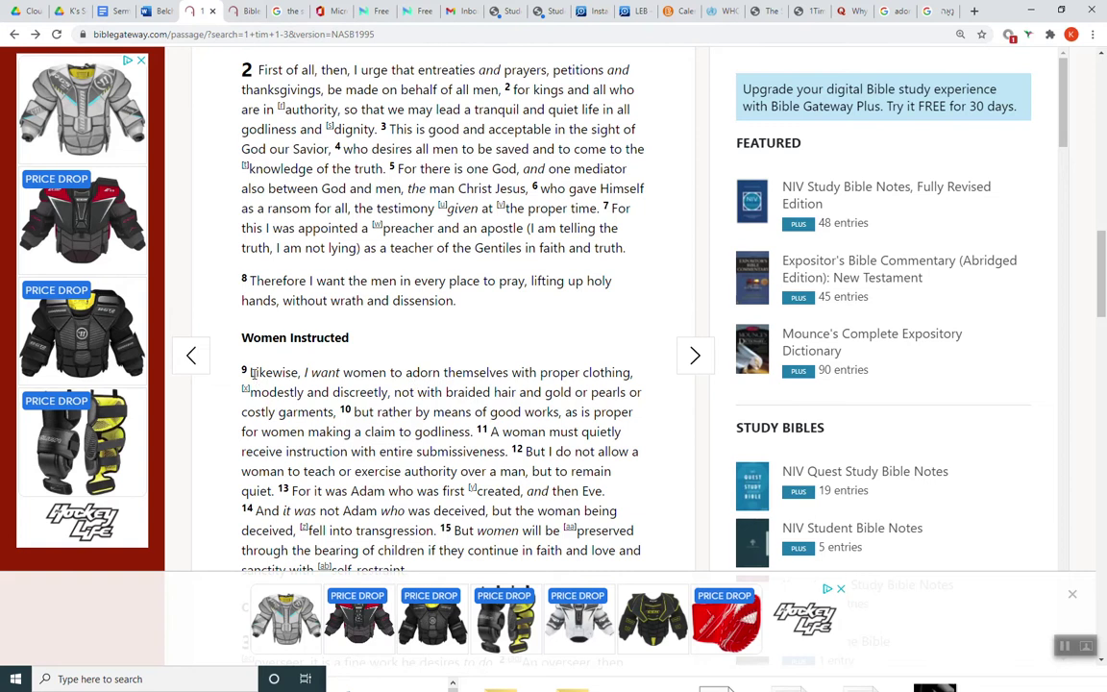
# - Read 1 Timothy 2:9–10 phrase by phrase, marking the clothing, modesty, braided hair and costly garments wording
pyautogui.moveTo(252, 371); pyautogui.dragTo(481, 408)
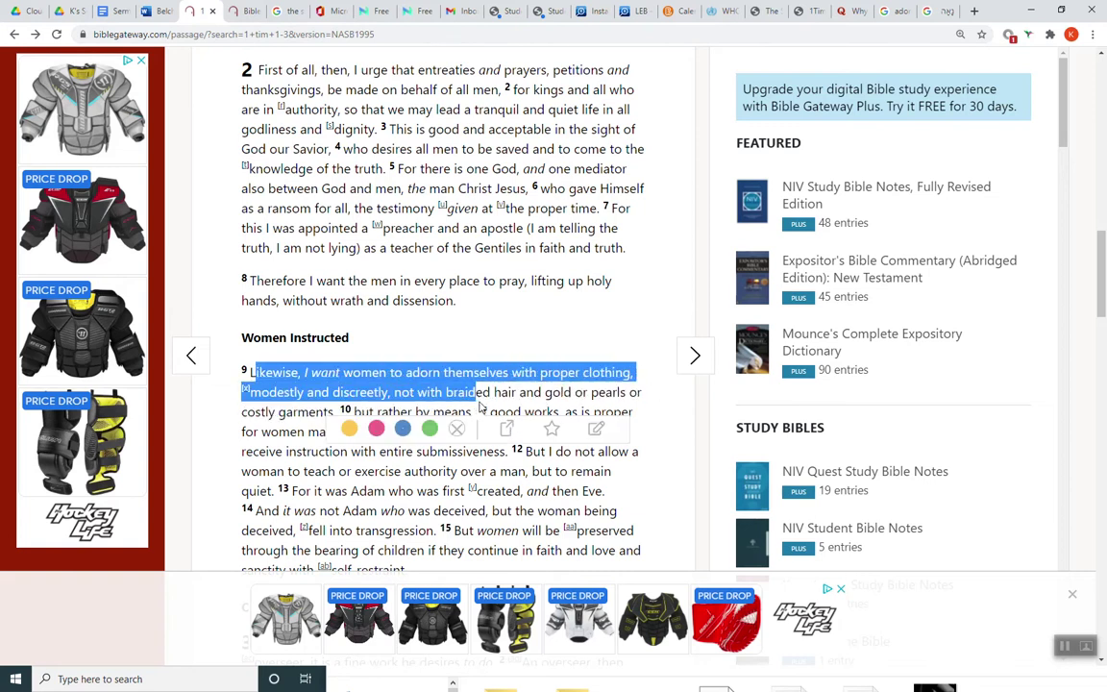
pyautogui.click(536, 392)
pyautogui.moveTo(540, 392); pyautogui.dragTo(338, 415)
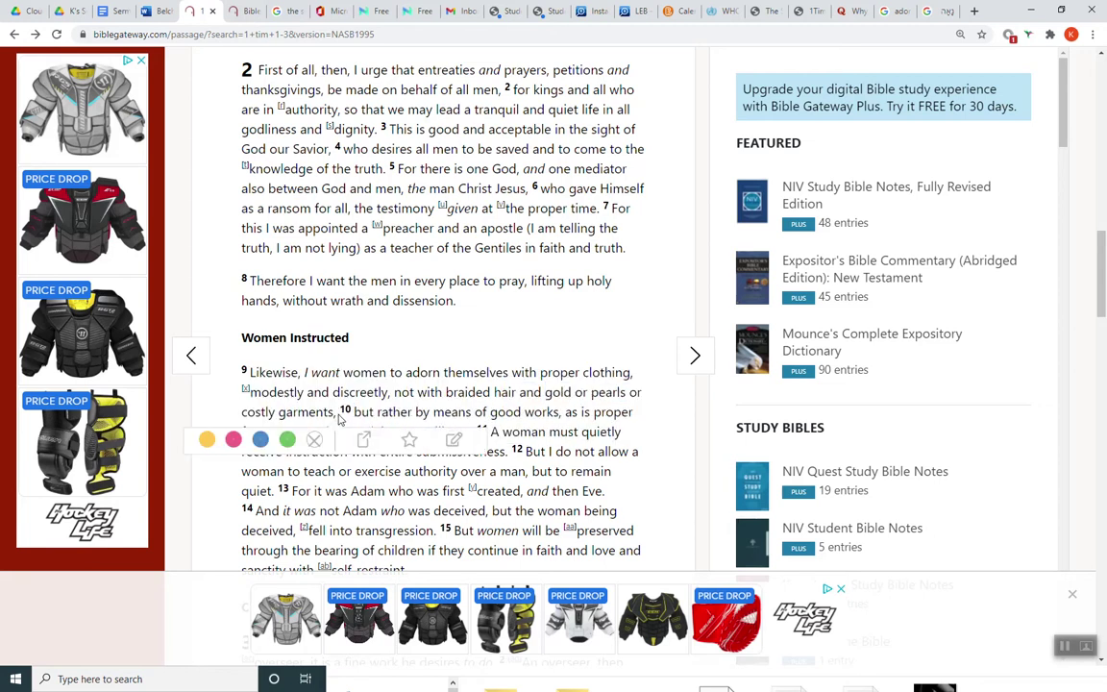
pyautogui.moveTo(277, 392); pyautogui.dragTo(185, 395)
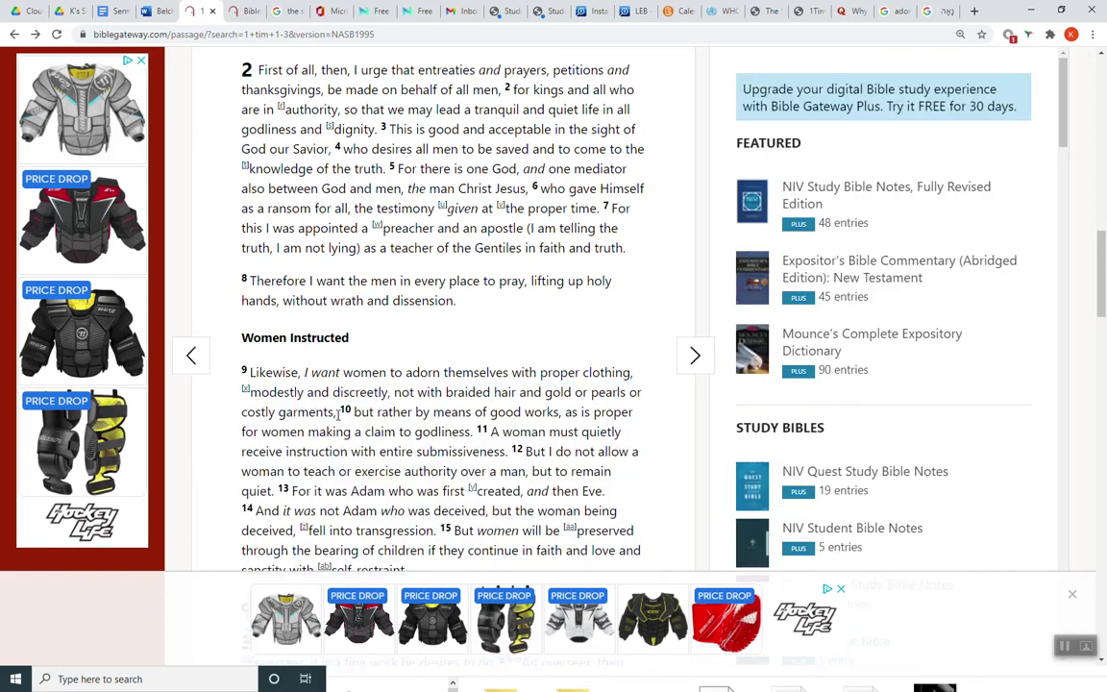
pyautogui.moveTo(338, 415)
pyautogui.mouseDown()
pyautogui.moveTo(240, 392)
pyautogui.moveTo(246, 377)
pyautogui.moveTo(331, 392)
pyautogui.moveTo(401, 430)
pyautogui.moveTo(451, 415)
pyautogui.mouseUp()
pyautogui.click(468, 408)
pyautogui.scroll(-1, 468, 408)
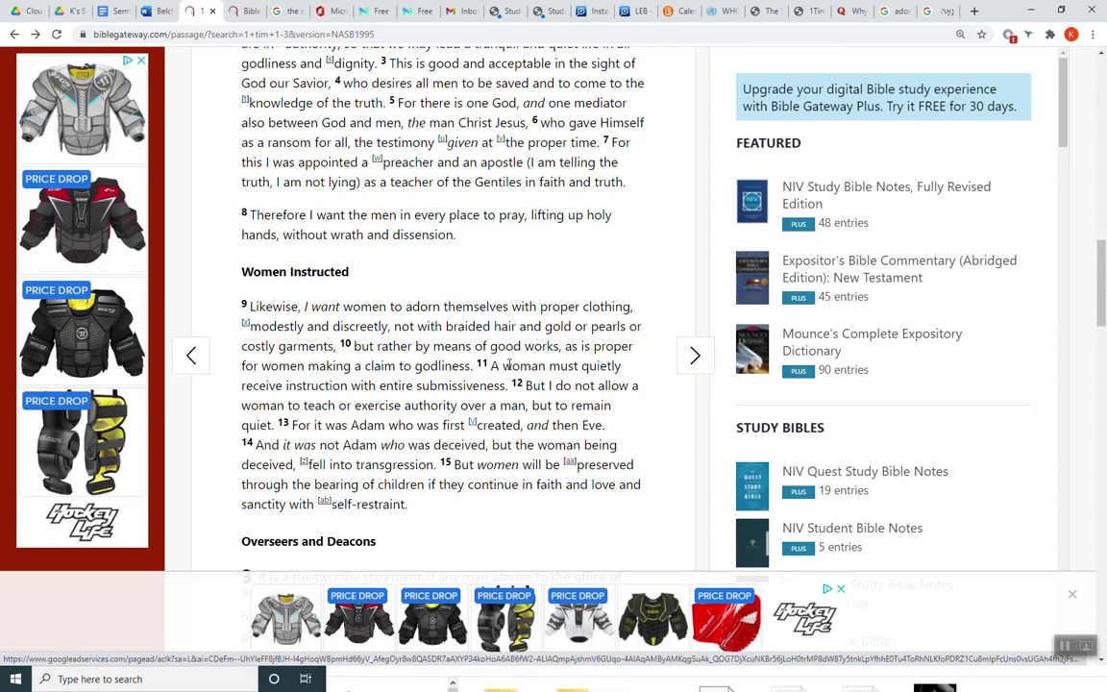
# - Examine the wording of verse 9 in the NASB1995 text, selecting the italicized "want" and the word "women"
pyautogui.moveTo(507, 365); pyautogui.dragTo(241, 306)
pyautogui.click(294, 310)
pyautogui.moveTo(299, 307)
pyautogui.mouseDown()
pyautogui.moveTo(389, 307)
pyautogui.moveTo(305, 308)
pyautogui.moveTo(438, 326)
pyautogui.mouseUp()
pyautogui.click(342, 308)
pyautogui.click(440, 326)
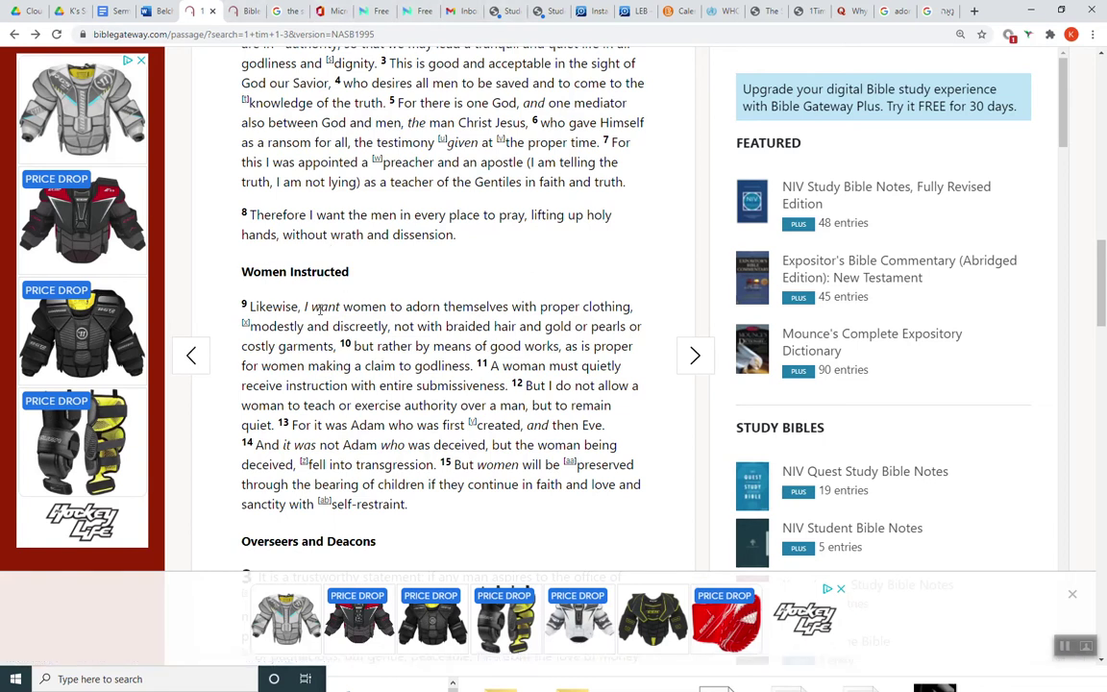
pyautogui.moveTo(320, 307); pyautogui.dragTo(337, 312)
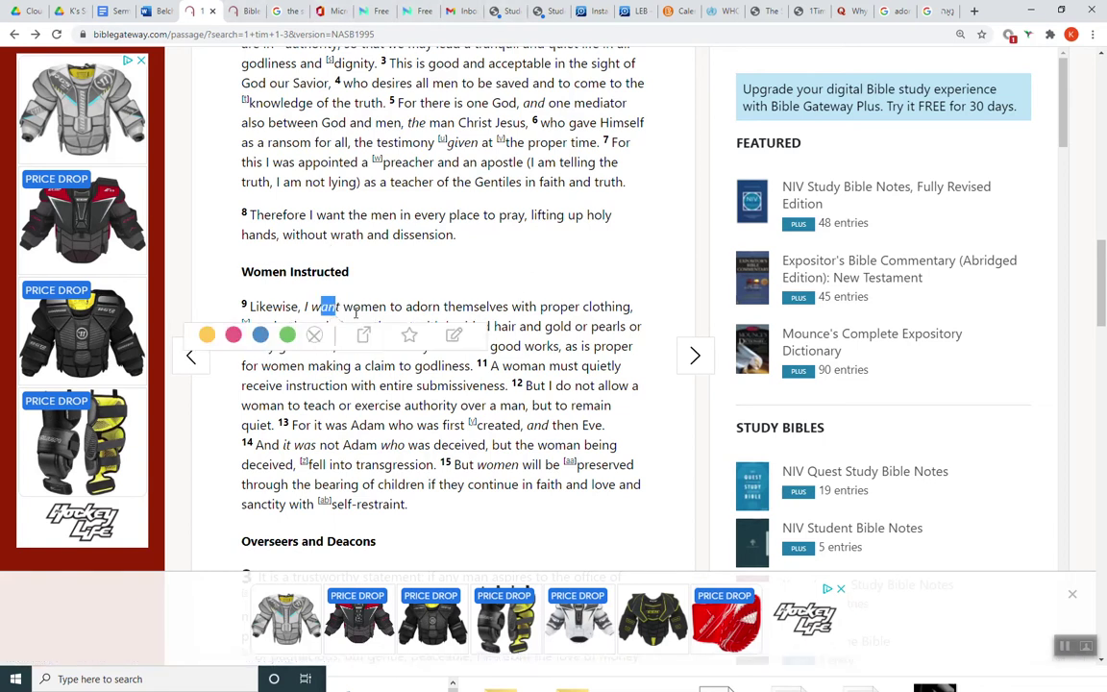
pyautogui.click(408, 299)
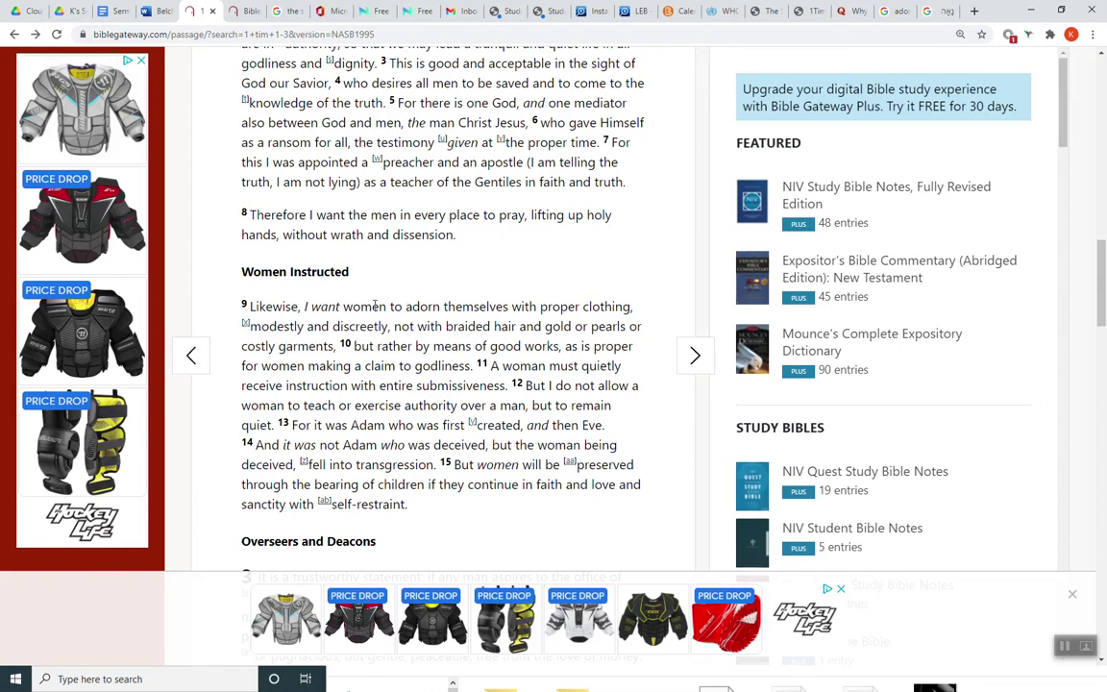
pyautogui.doubleClick(365, 306)
pyautogui.click(404, 277)
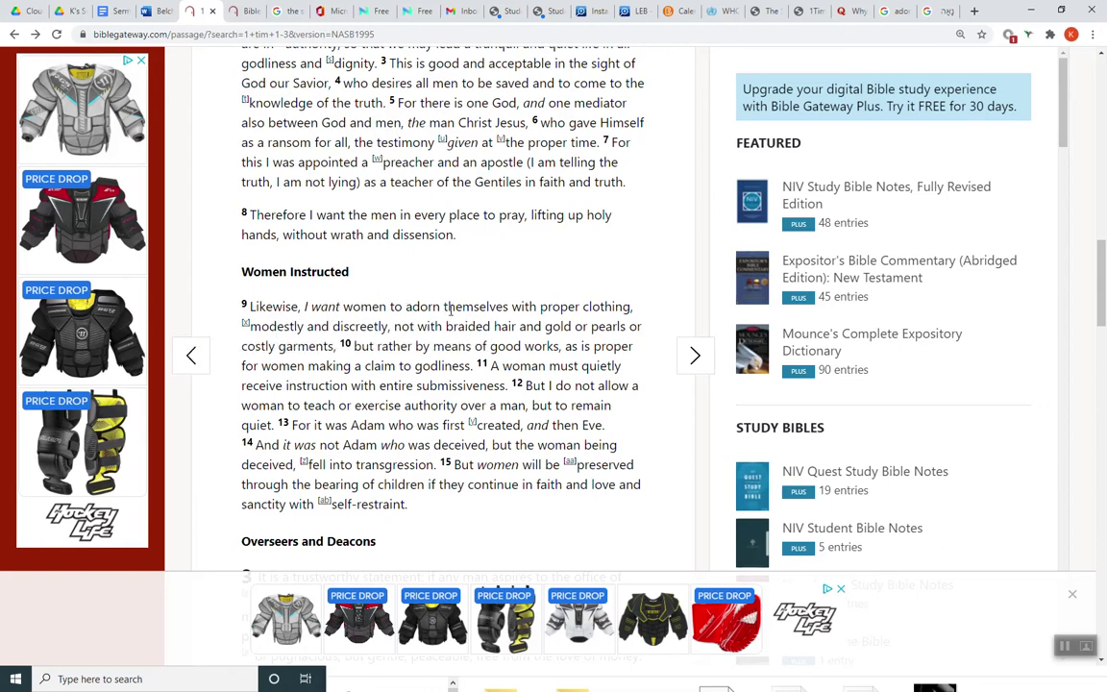
# - Switch to the NaturalReader tab and skim 1 Timothy 1-3 in the New American Bible (Revised Edition) through its closing footnotes
pyautogui.click(411, 10)
pyautogui.click(371, 11)
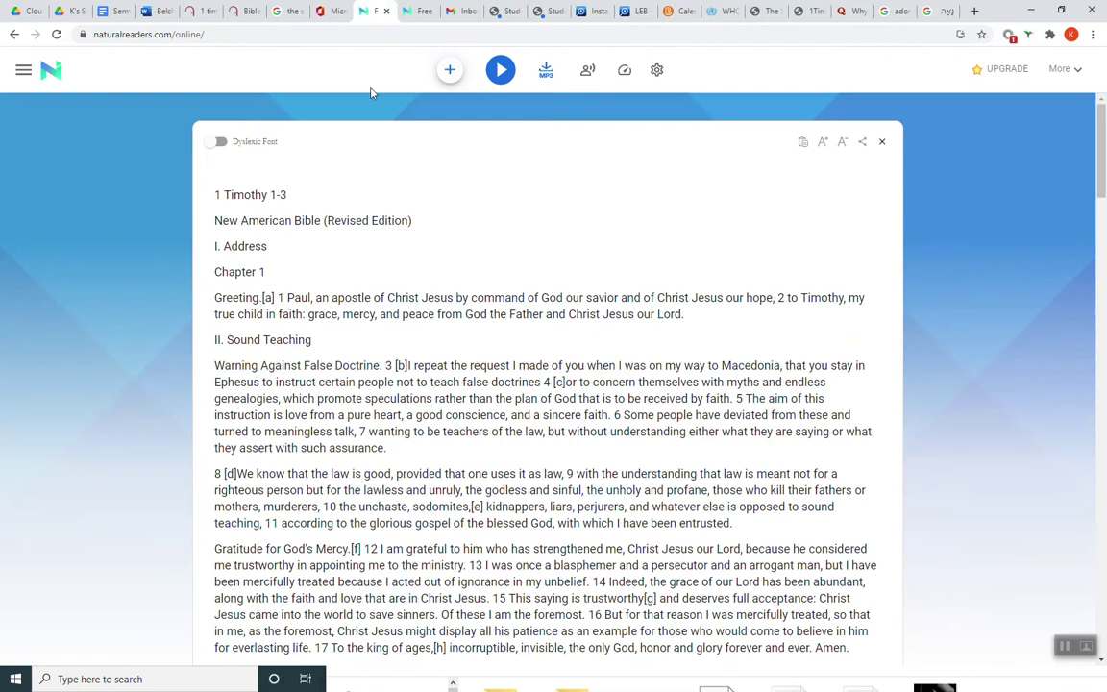
pyautogui.scroll(-2, 303, 413)
pyautogui.scroll(2, 341, 365)
pyautogui.click(220, 231)
pyautogui.moveTo(220, 232); pyautogui.dragTo(483, 381)
pyautogui.click(483, 382)
pyautogui.scroll(-5, 474, 358)
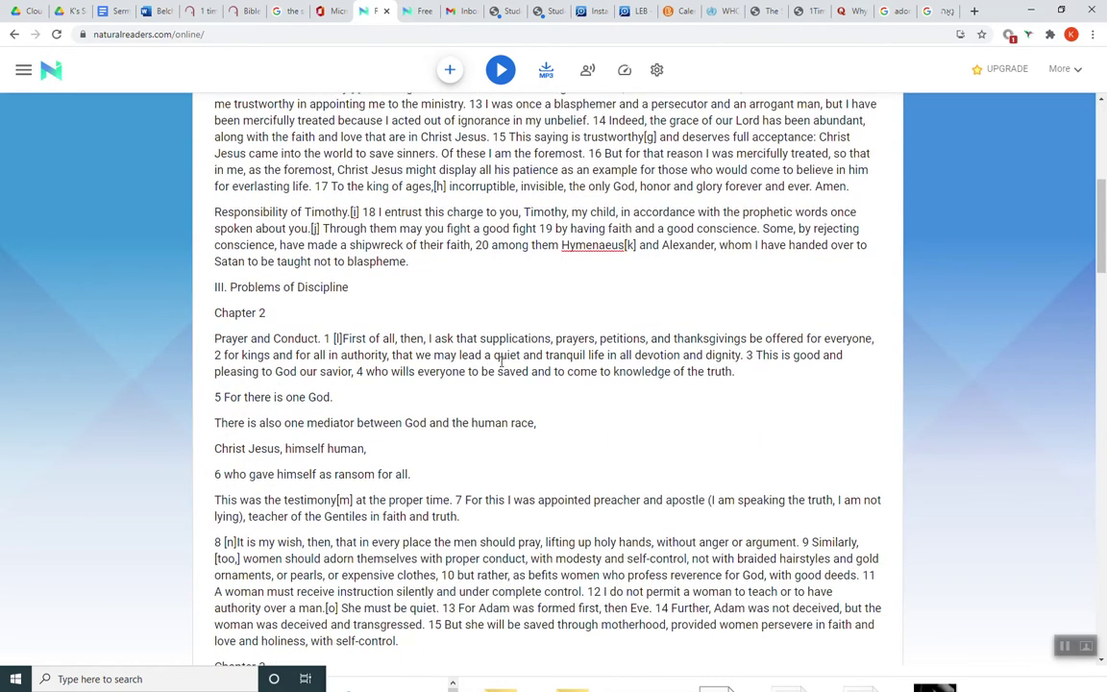
pyautogui.scroll(-20, 500, 361)
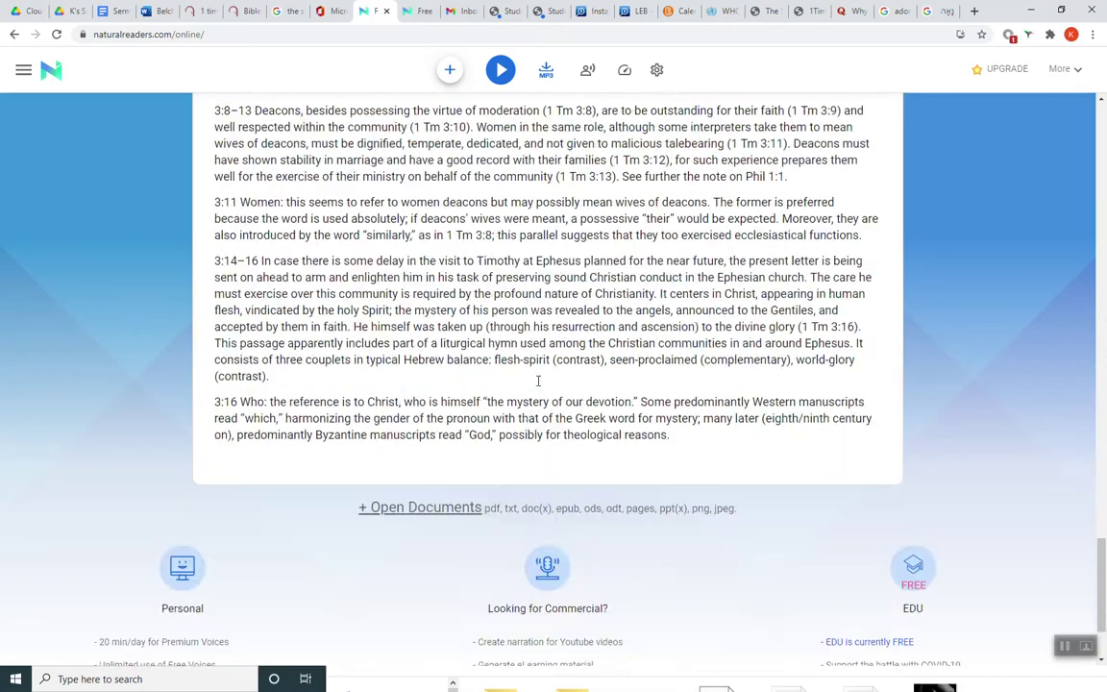
pyautogui.scroll(-1, 538, 381)
pyautogui.scroll(5, 539, 383)
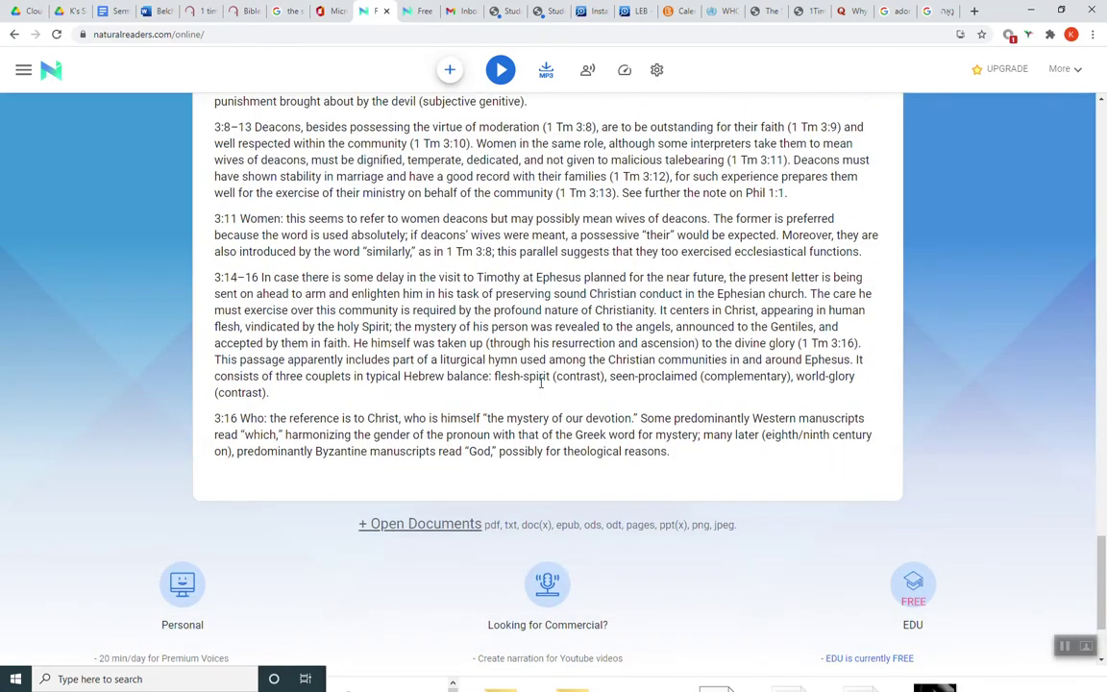
# - Go back to the New American Bible footnote on 2:8–15 and read its comments on women's dress and conduct in the assembly
pyautogui.scroll(5, 541, 382)
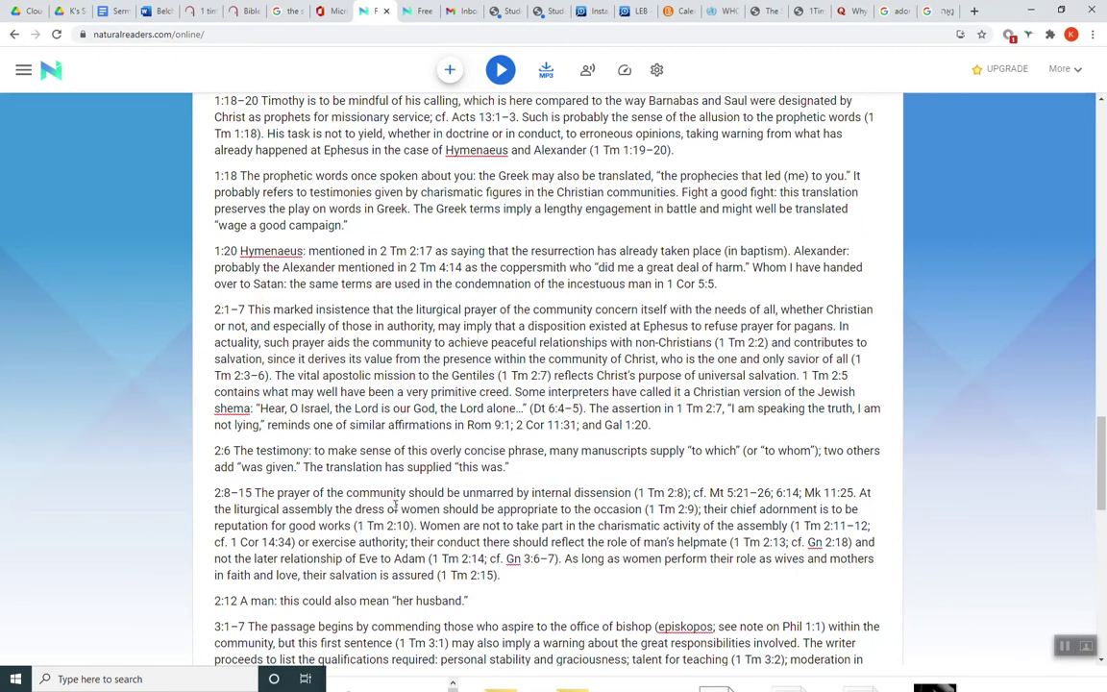
pyautogui.moveTo(417, 525); pyautogui.dragTo(534, 529)
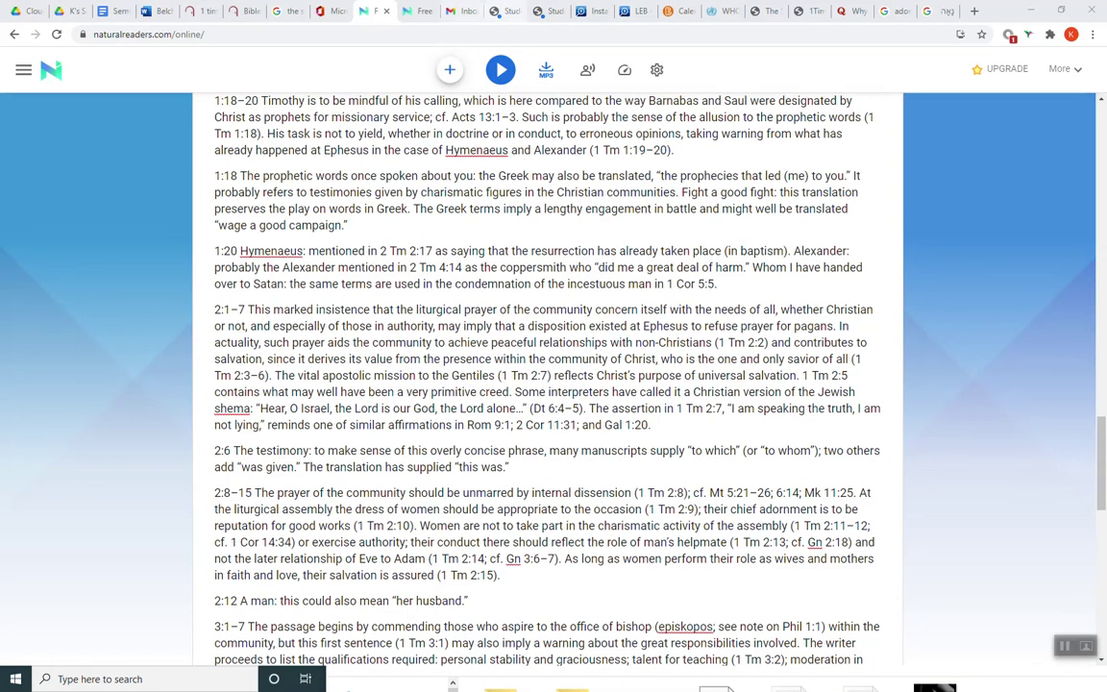
# - Return to the NASB1995 passage on Bible Gateway and skim 1 Timothy from chapter 1 down to verse 2:9
pyautogui.click(202, 11)
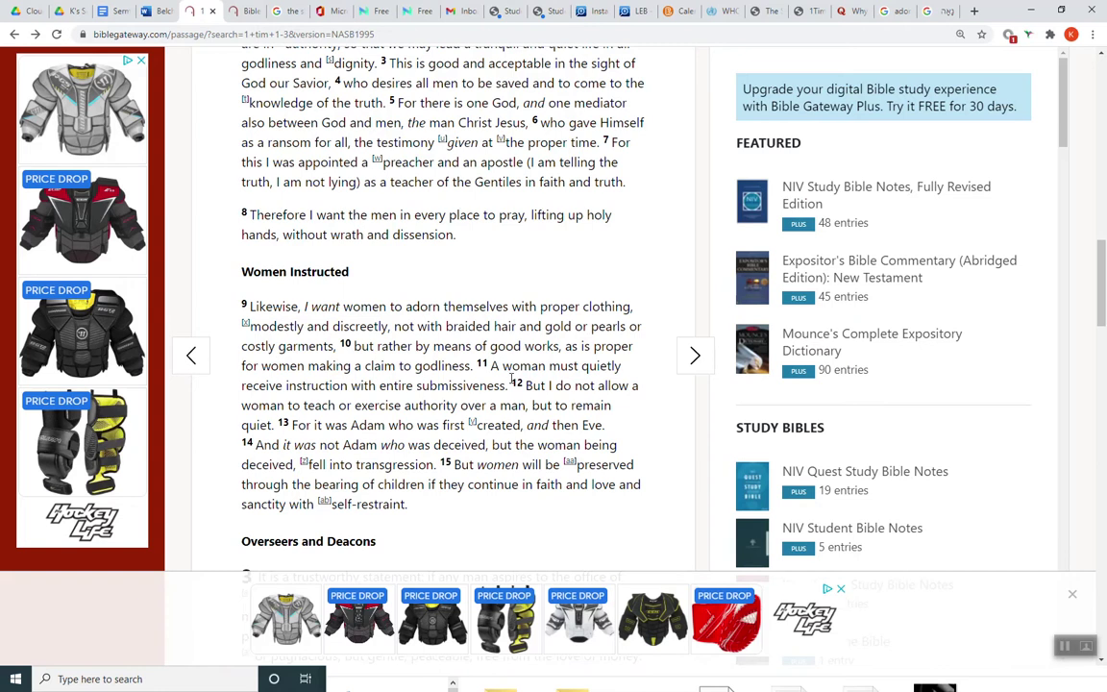
pyautogui.scroll(15, 511, 378)
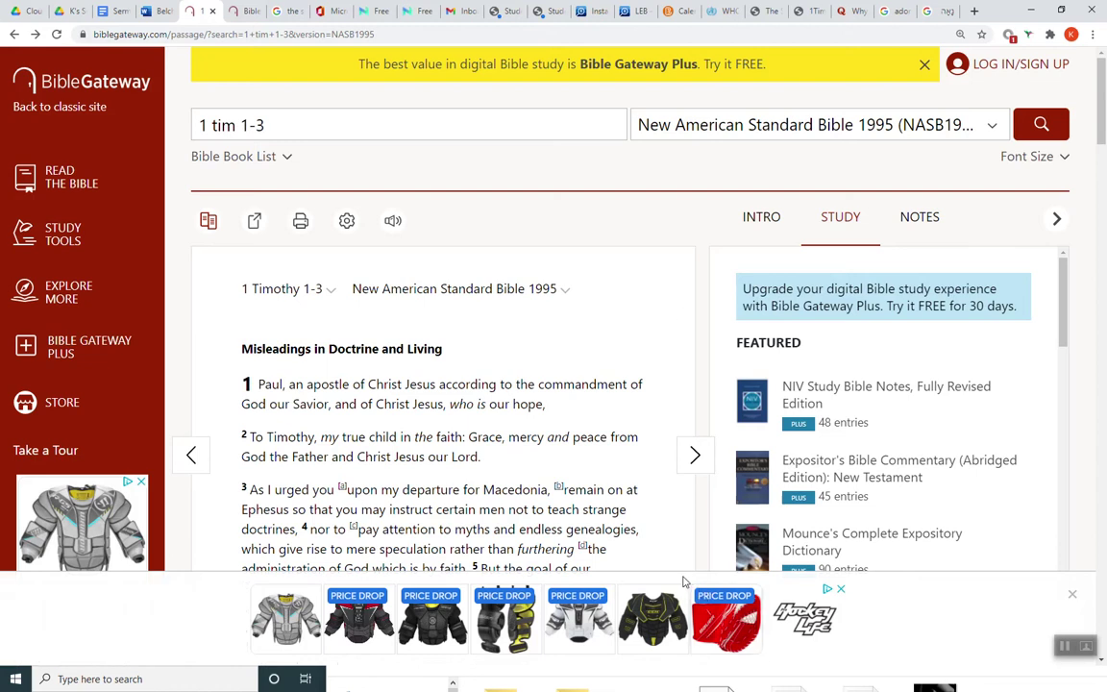
pyautogui.scroll(-3, 485, 473)
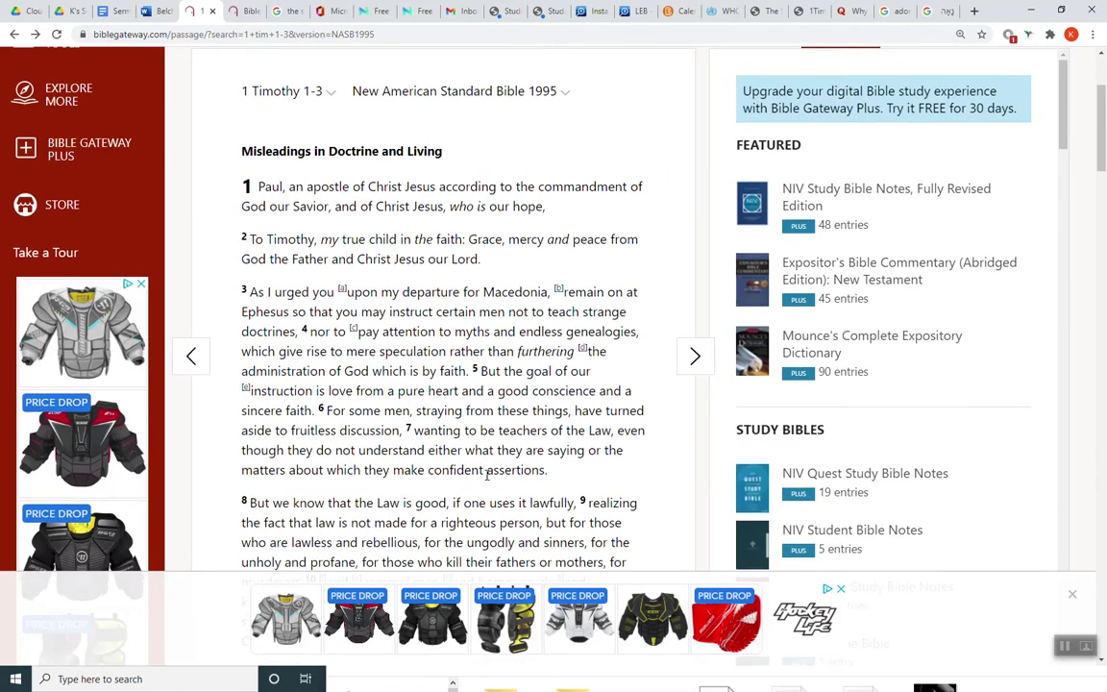
pyautogui.scroll(-7, 487, 473)
pyautogui.scroll(-3, 499, 480)
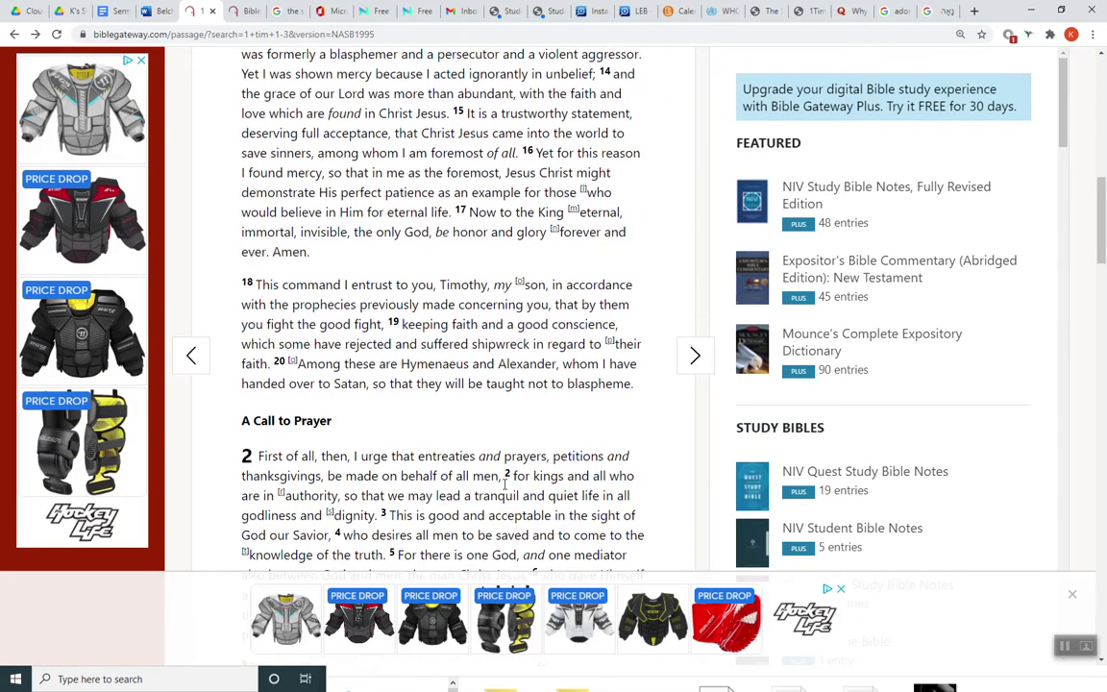
pyautogui.scroll(-3, 504, 485)
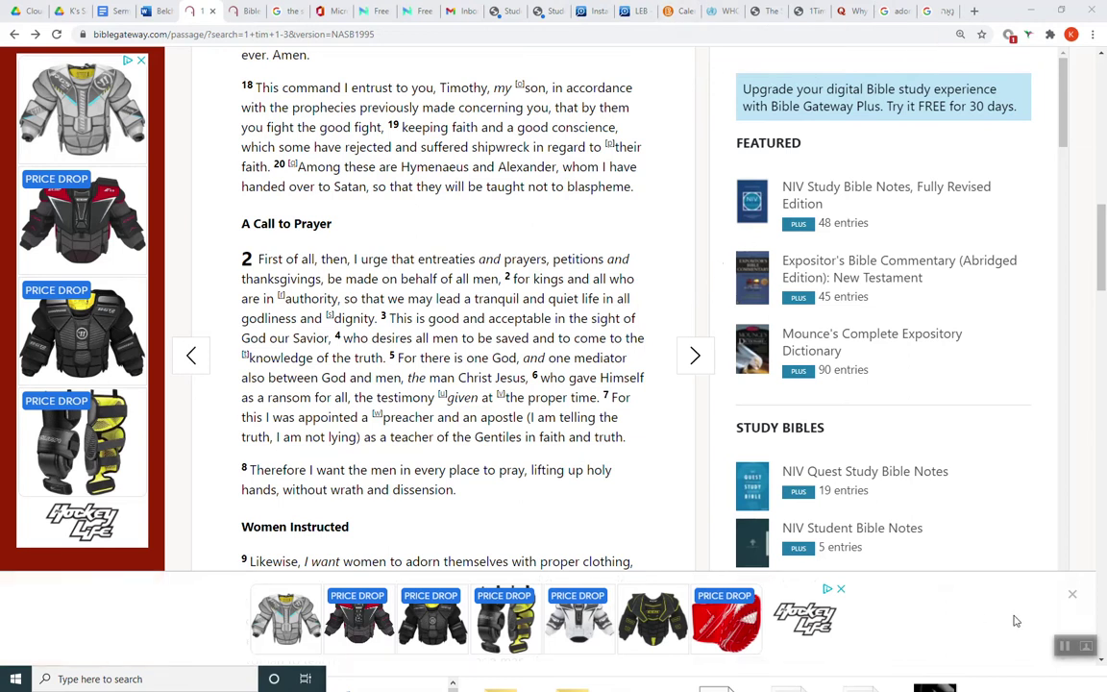
pyautogui.scroll(-2, 523, 501)
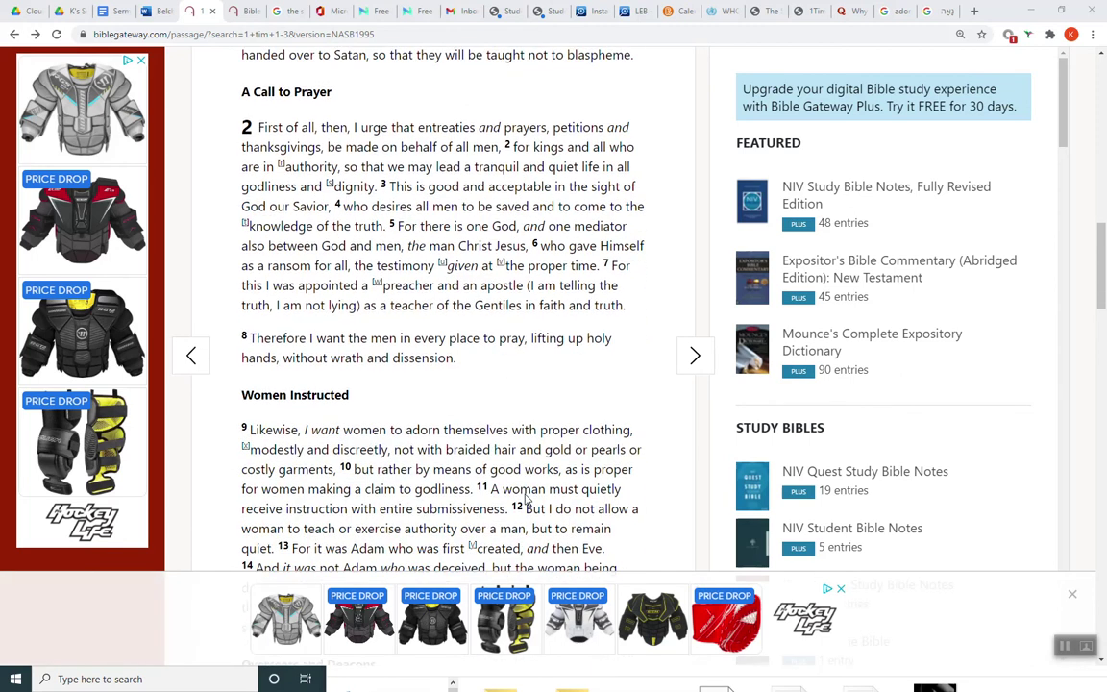
pyautogui.scroll(1, 526, 498)
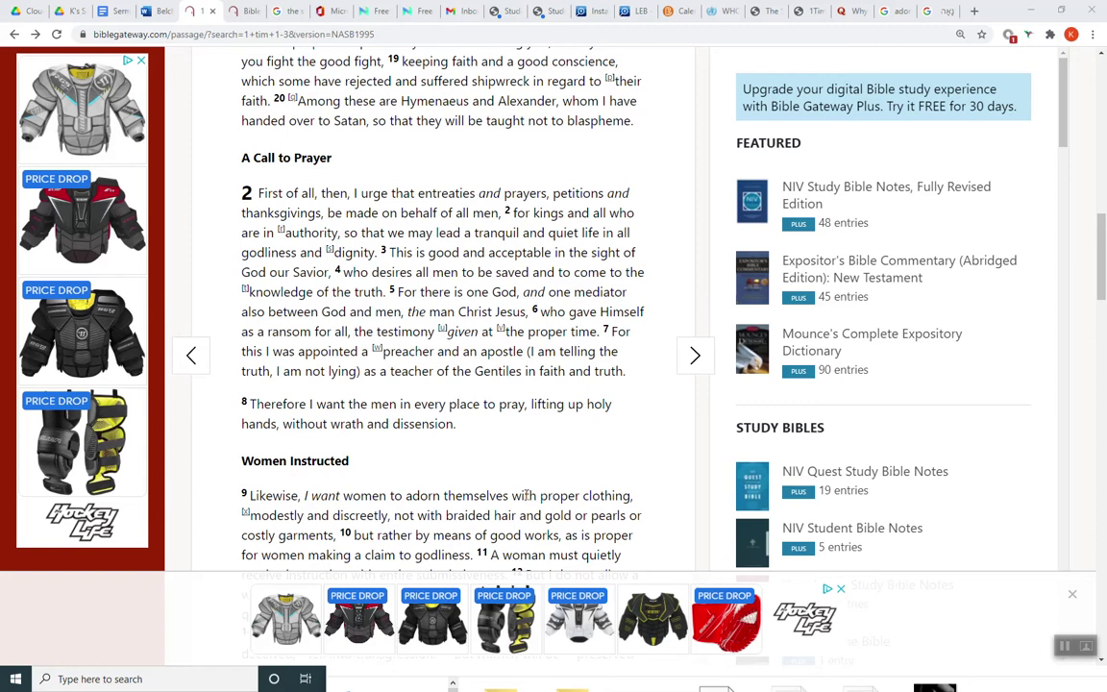
pyautogui.scroll(-1, 526, 496)
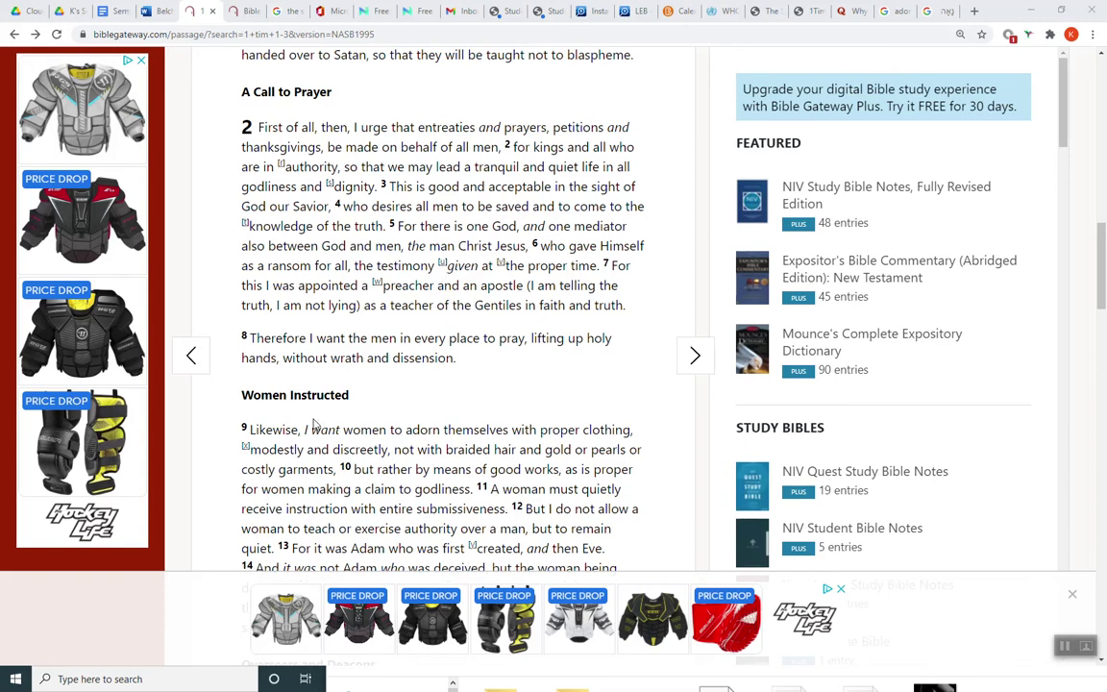
# - Examine the opening of verse 9 in the NASB1995, marking "Likewise", the italicized "I want" and "women to adorn"
pyautogui.moveTo(265, 430); pyautogui.dragTo(351, 434)
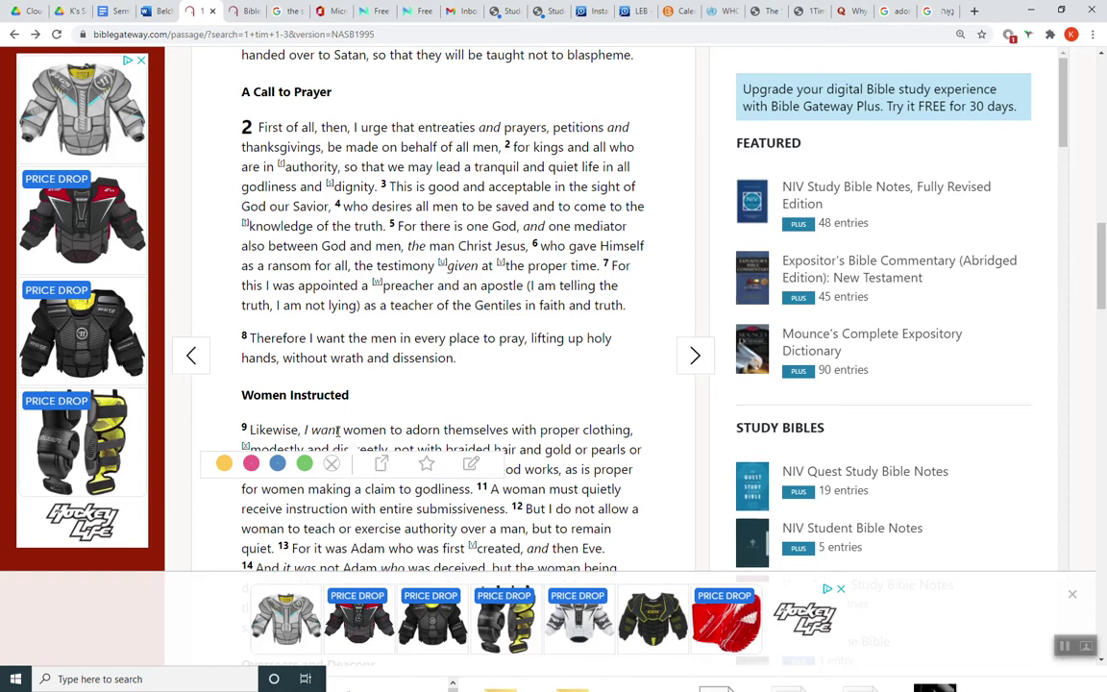
pyautogui.scroll(-1, 384, 425)
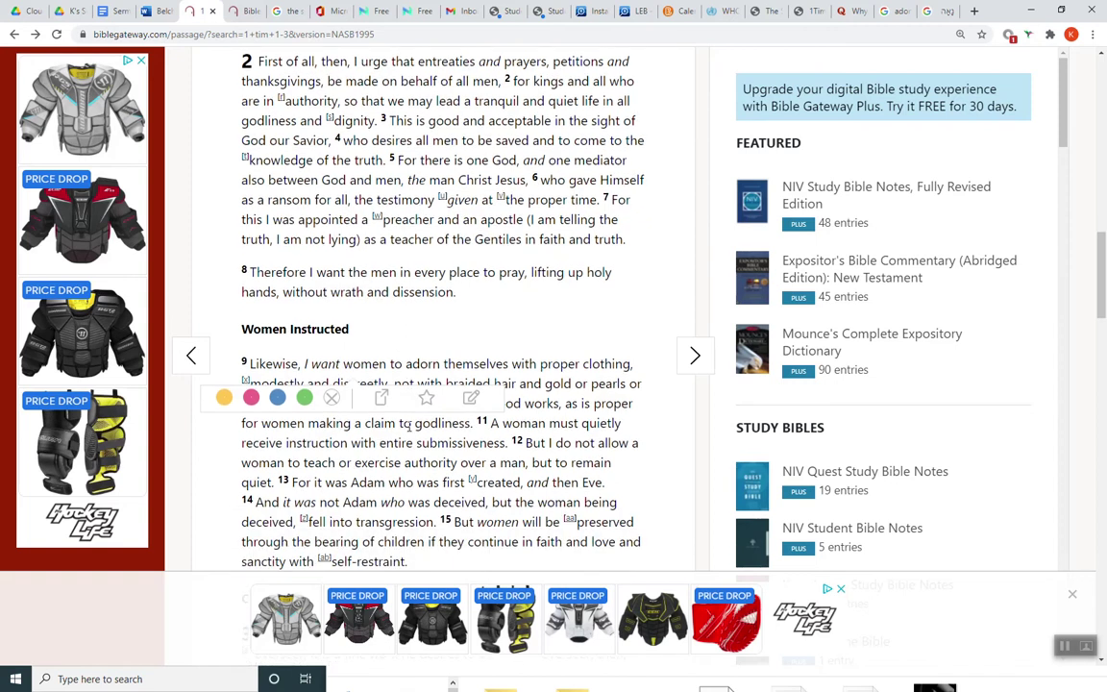
pyautogui.click(330, 399)
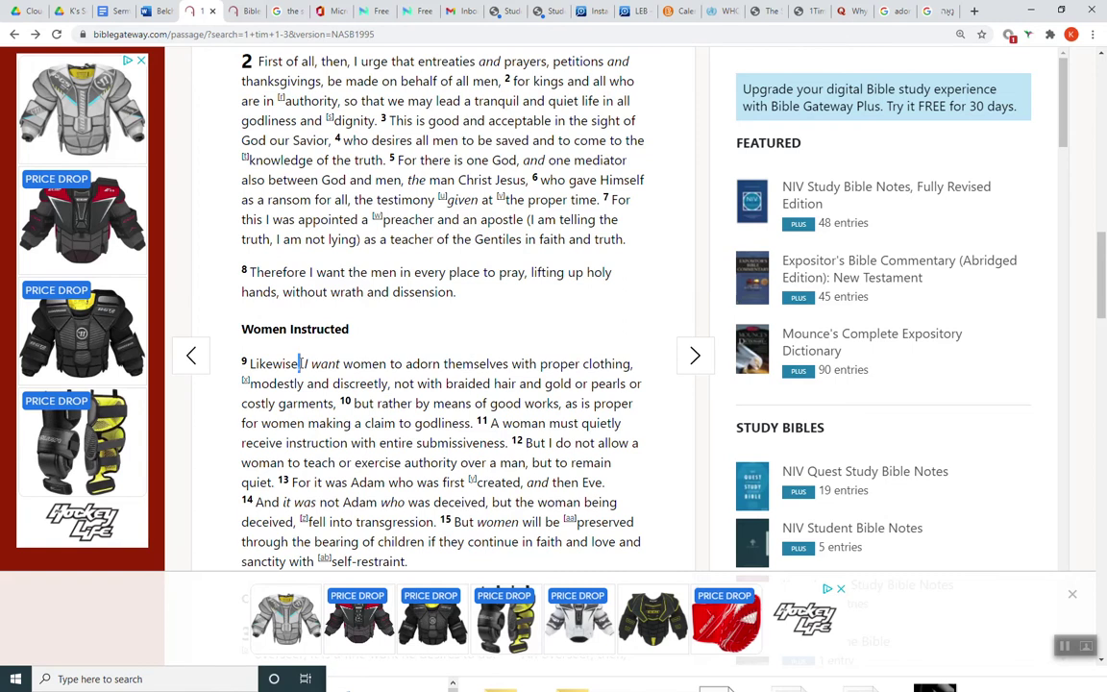
pyautogui.moveTo(299, 363)
pyautogui.mouseDown()
pyautogui.moveTo(353, 365)
pyautogui.moveTo(328, 365)
pyautogui.moveTo(341, 370)
pyautogui.mouseUp()
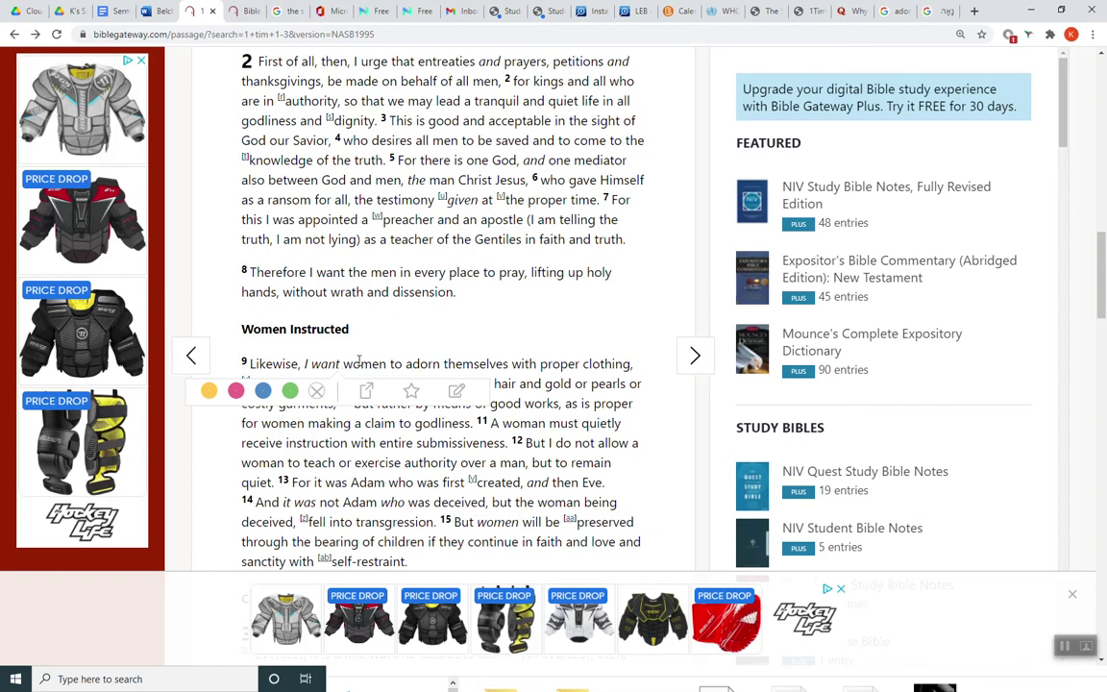
pyautogui.moveTo(361, 364)
pyautogui.mouseDown()
pyautogui.moveTo(399, 348)
pyautogui.moveTo(451, 359)
pyautogui.mouseUp()
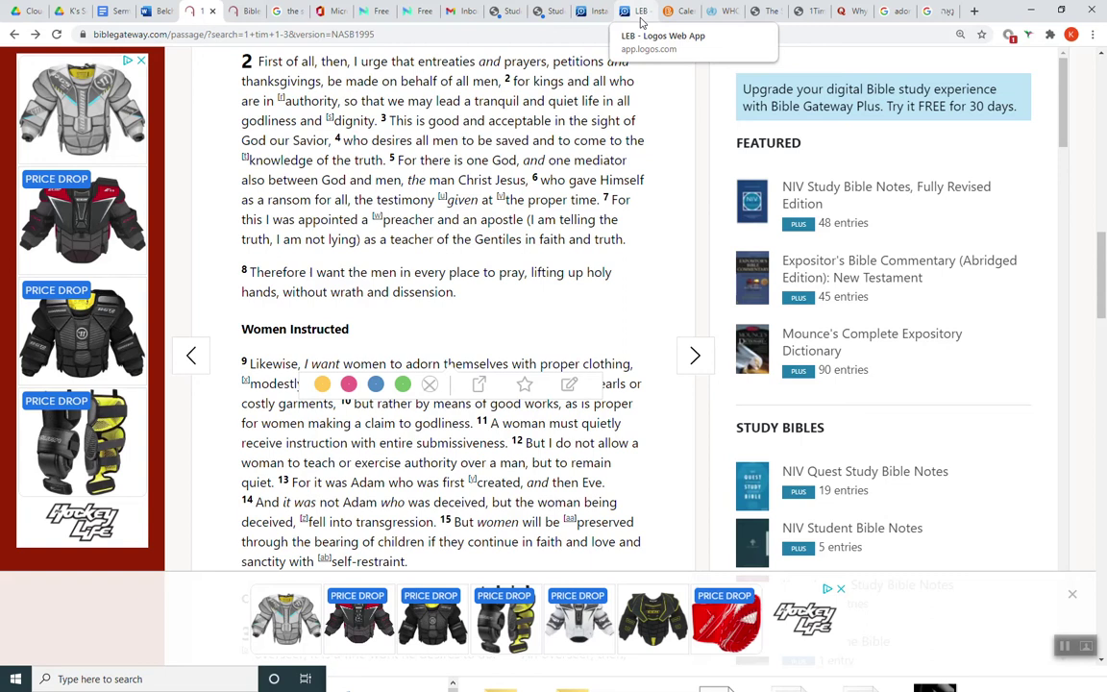
# - Switch to the Hebrew-English 1 Timothy page on sarshalom.us and mark verse 2:8 and the first Hebrew word of verse 9
pyautogui.click(761, 10)
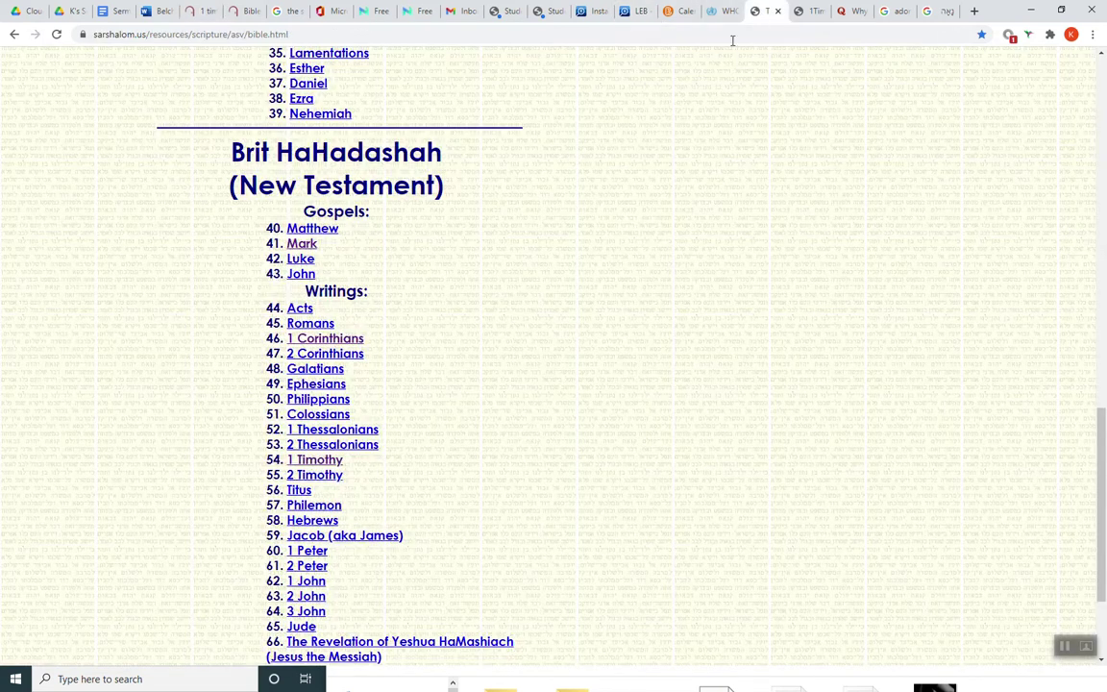
pyautogui.click(813, 14)
pyautogui.click(470, 475)
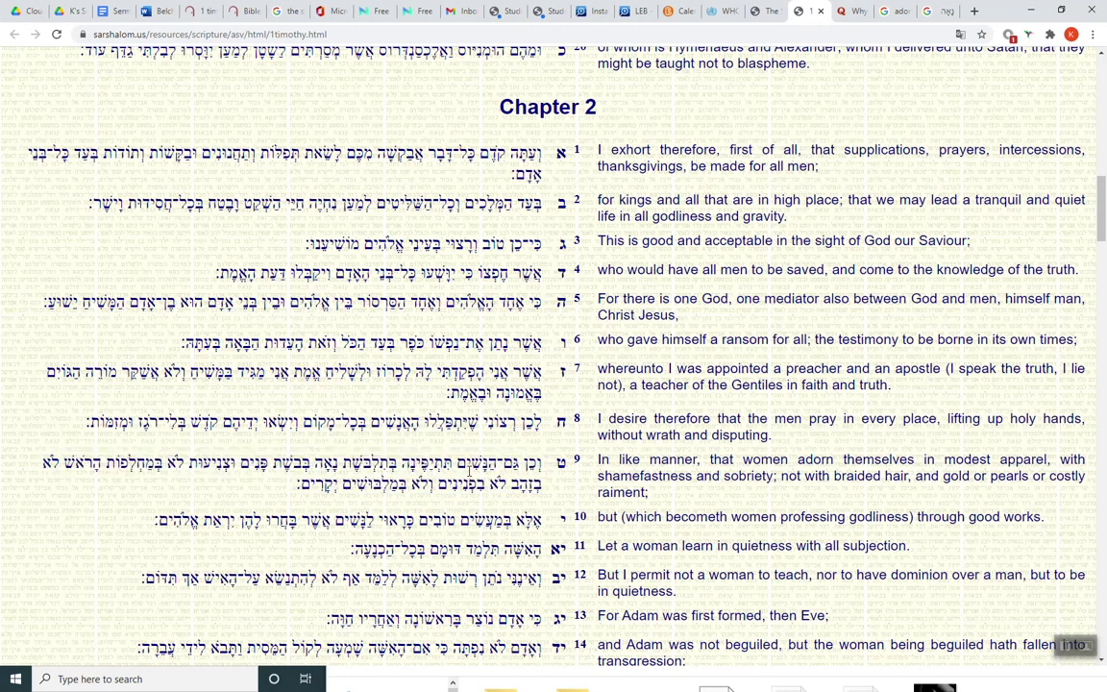
pyautogui.moveTo(499, 415); pyautogui.dragTo(486, 473)
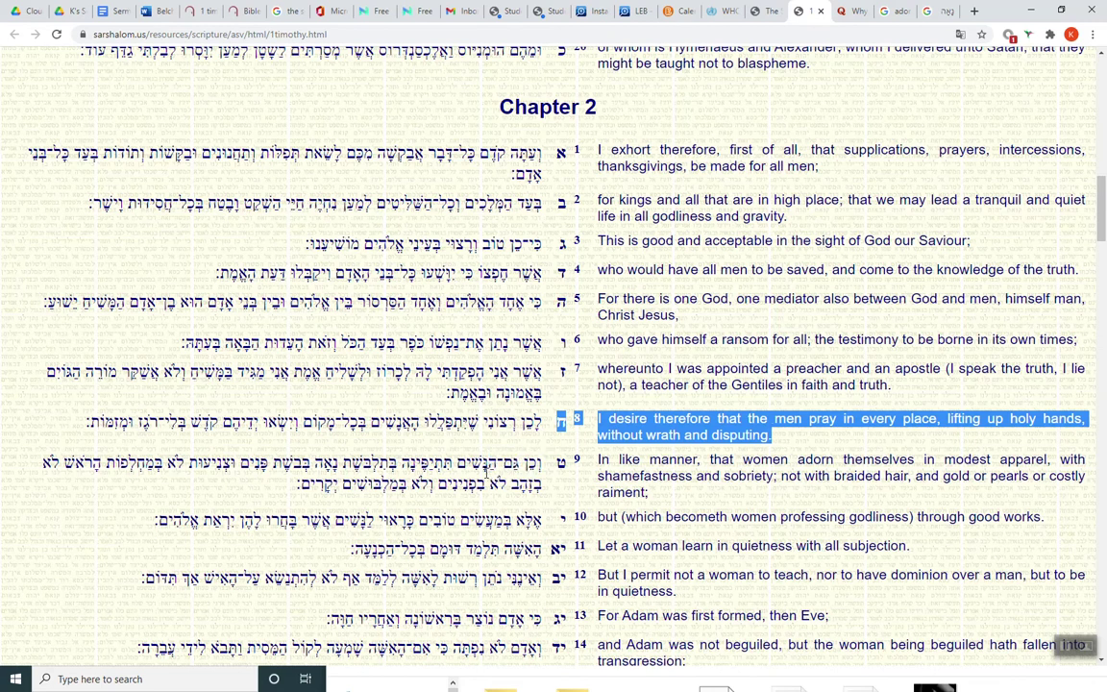
pyautogui.doubleClick(529, 463)
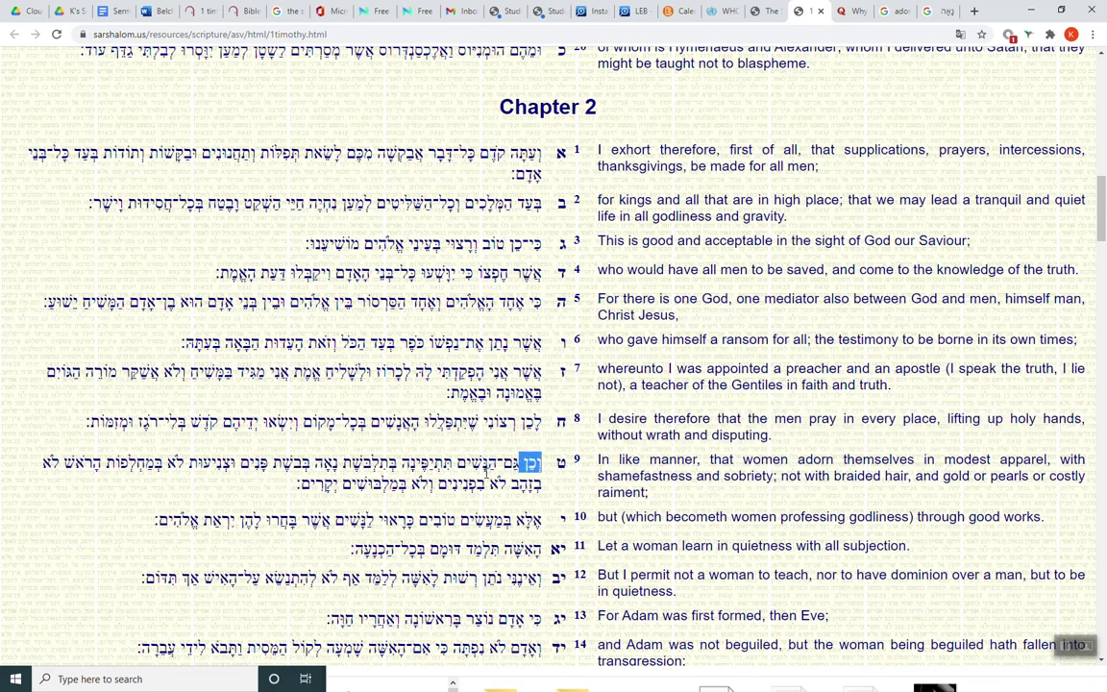
# - Switch to the "Sermon or Message Schedule" document and skim the Hebrew text of 1 Tim 2:9 with its vocabulary notes
pyautogui.click(161, 12)
pyautogui.click(115, 10)
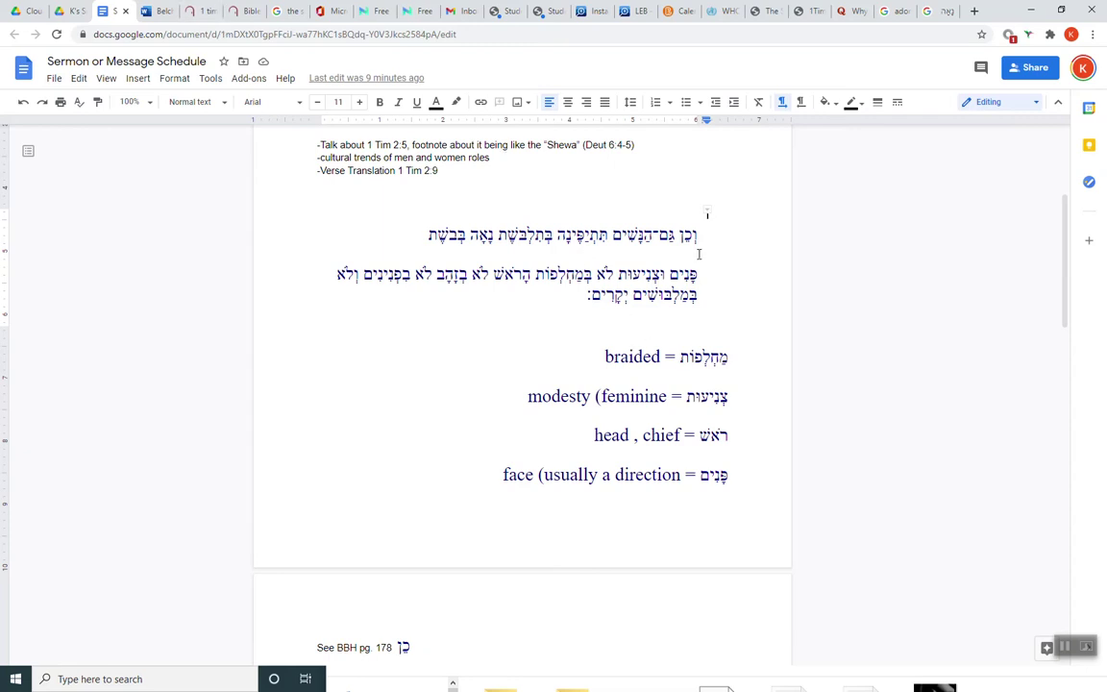
pyautogui.scroll(-1, 667, 288)
pyautogui.scroll(-3, 664, 290)
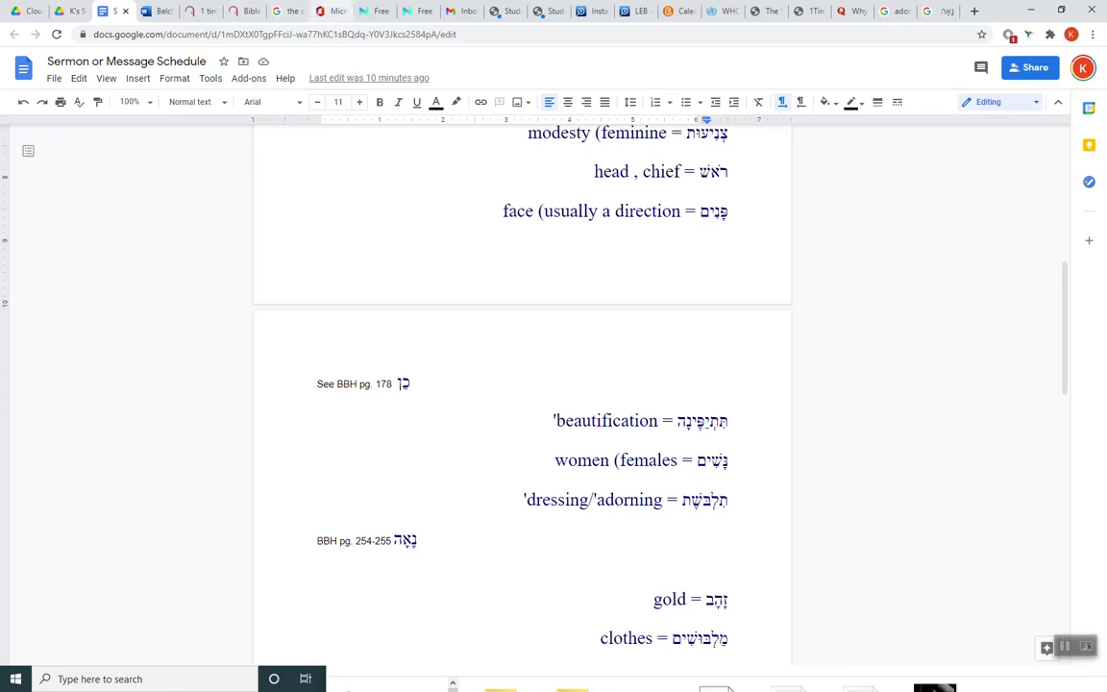
pyautogui.scroll(5, 637, 350)
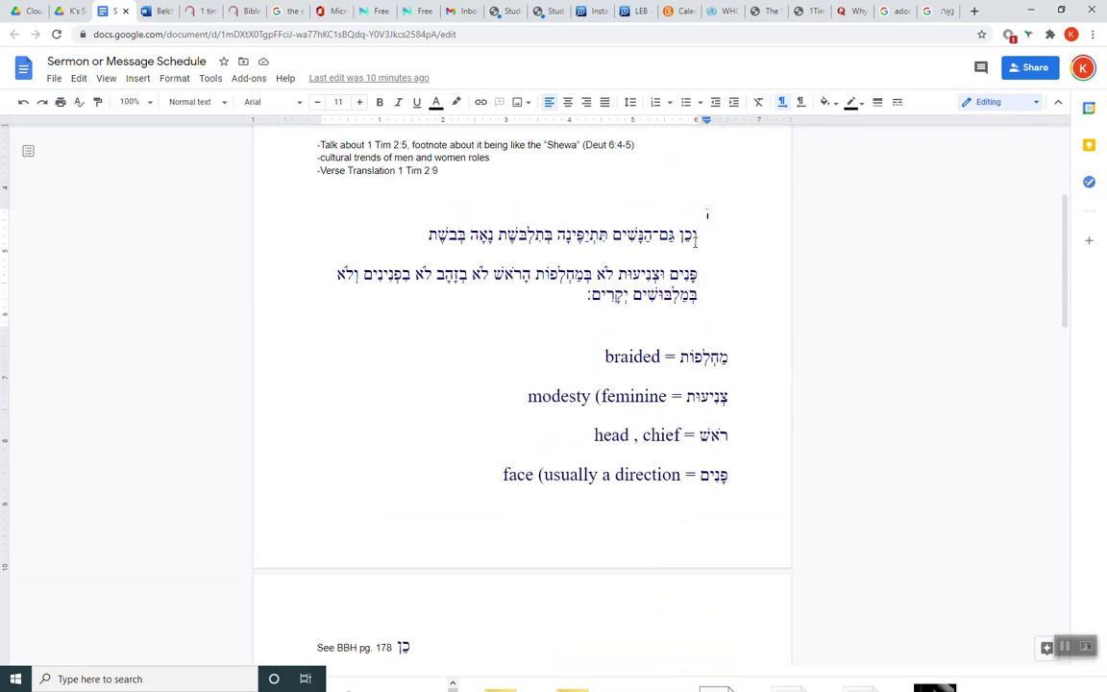
# - Examine the opening words of the Hebrew verse, selecting הַנָּשִׁים in its first line
pyautogui.click(696, 239)
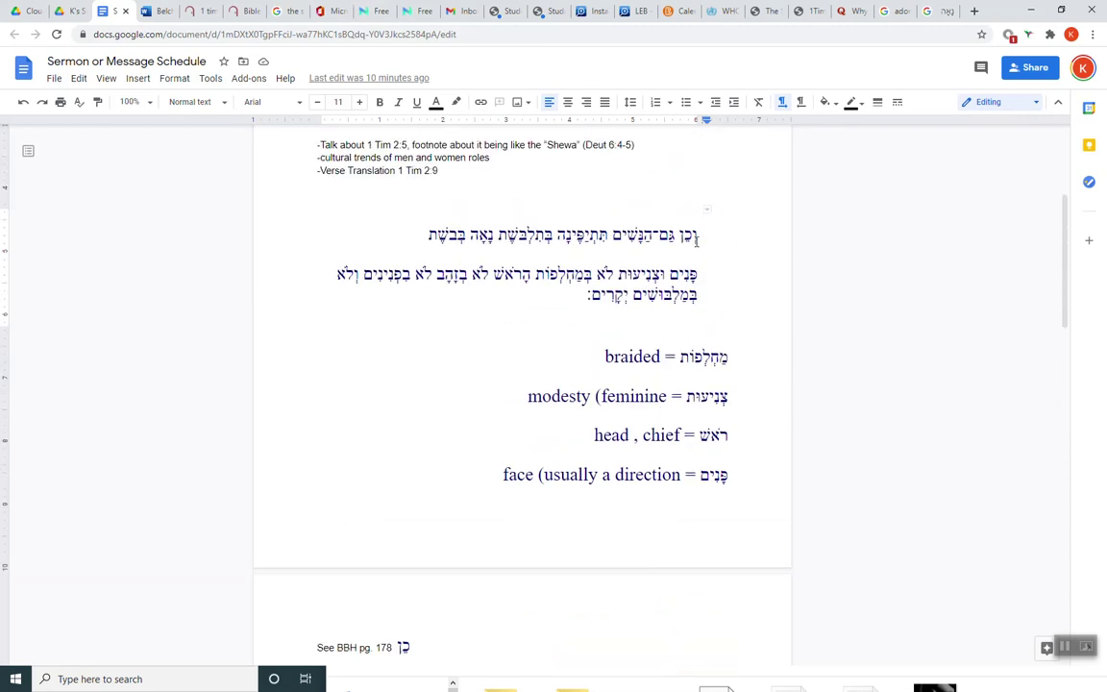
pyautogui.doubleClick(663, 237)
pyautogui.click(654, 240)
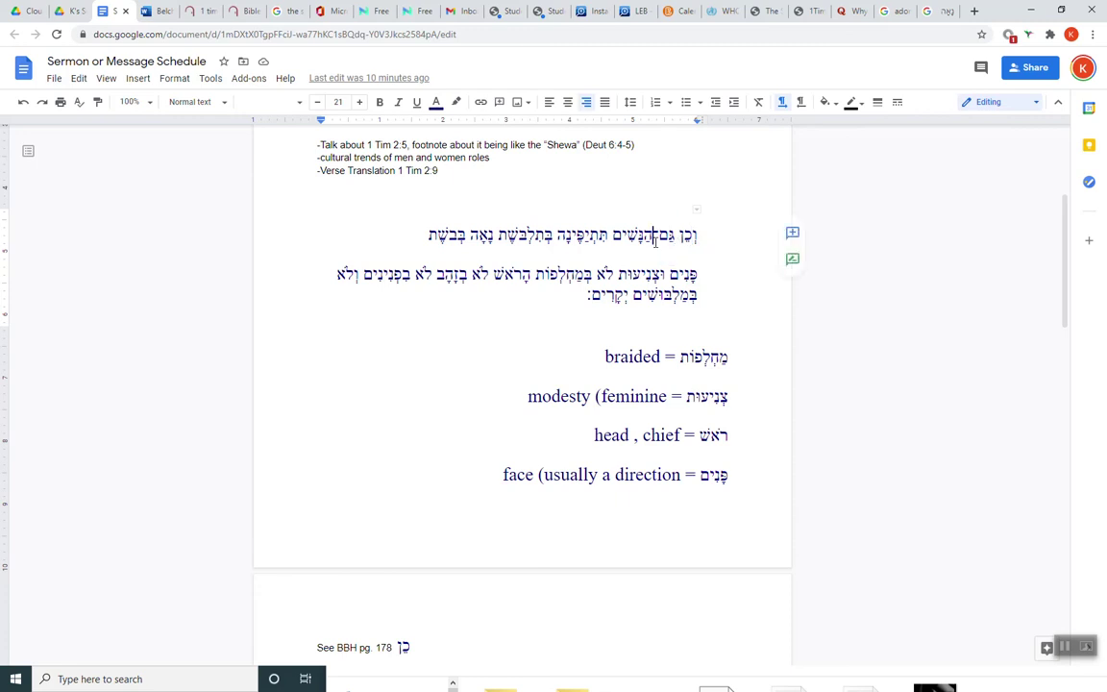
pyautogui.moveTo(655, 240); pyautogui.dragTo(640, 237)
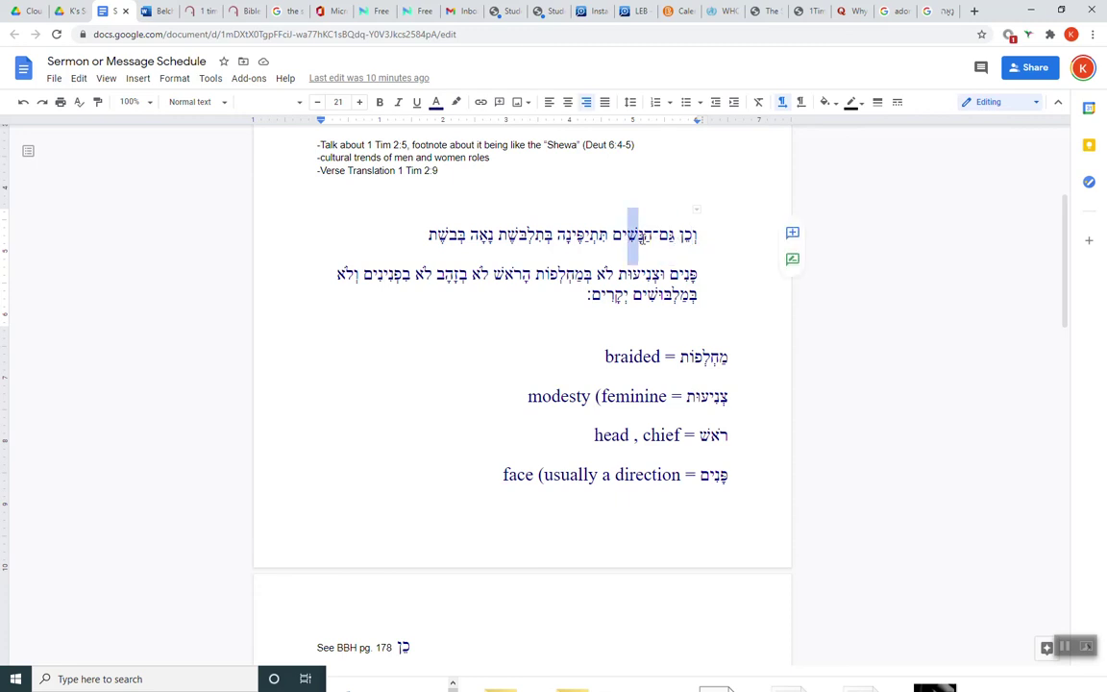
pyautogui.click(652, 238)
pyautogui.moveTo(652, 238); pyautogui.dragTo(616, 244)
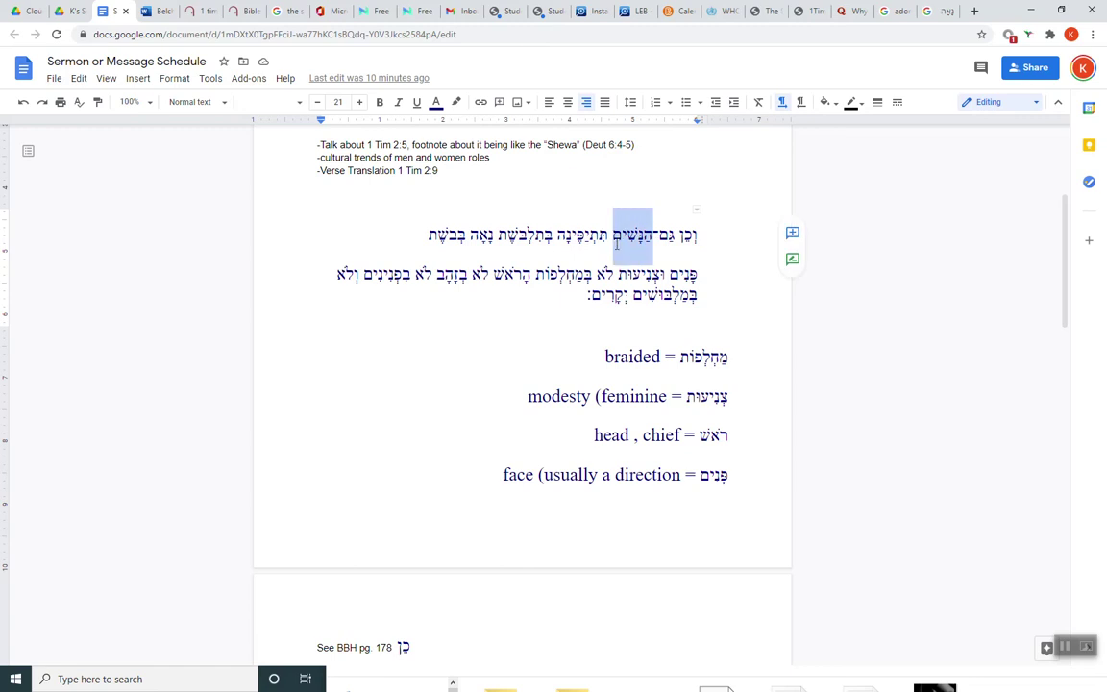
pyautogui.click(640, 243)
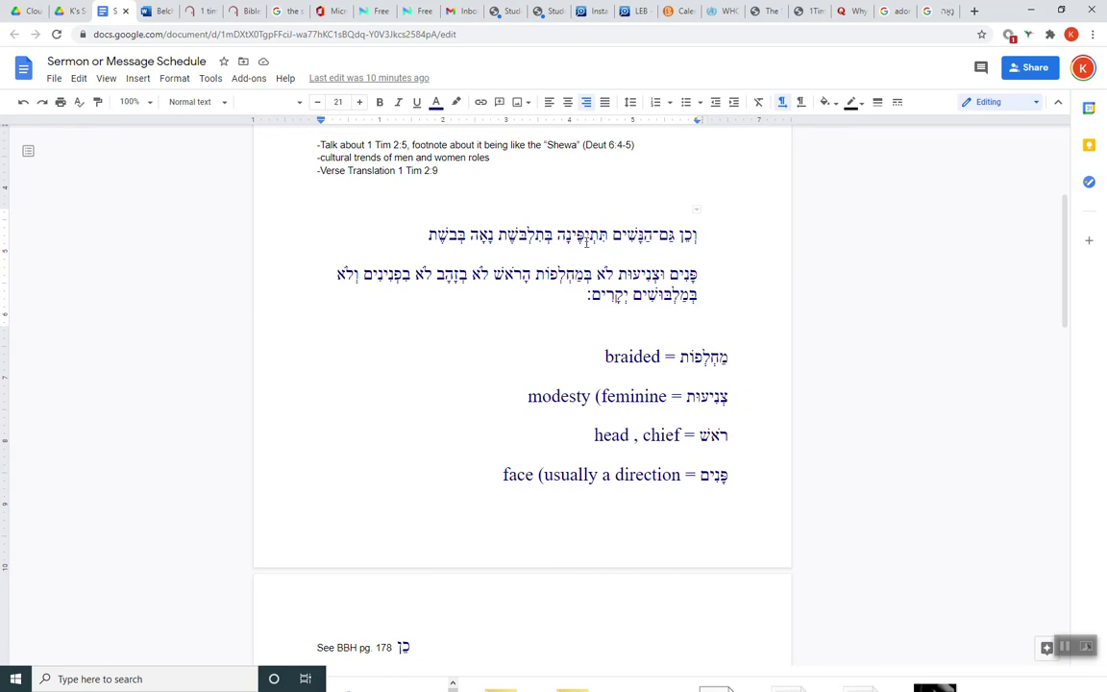
# - Analyze the Hebrew verb תִּתְיַפֶּינָה part by part, marking its prefix, its stem and its ending
pyautogui.moveTo(612, 236); pyautogui.dragTo(598, 236)
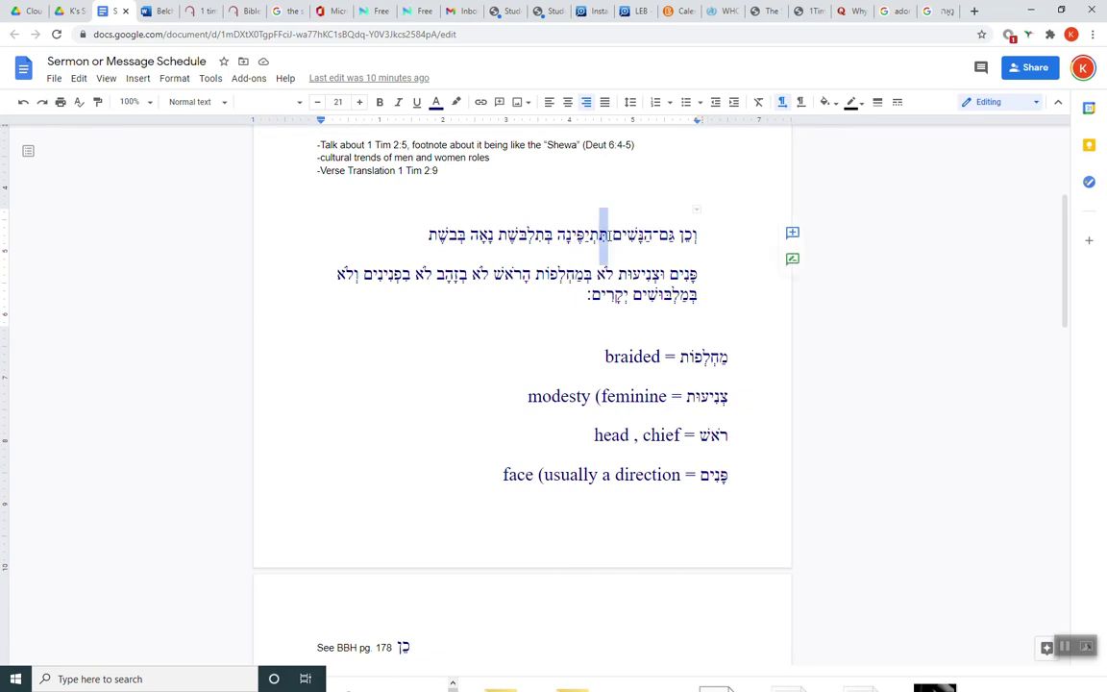
pyautogui.hotkey('shift', 'Right')
pyautogui.hotkey('shift', 'Left')
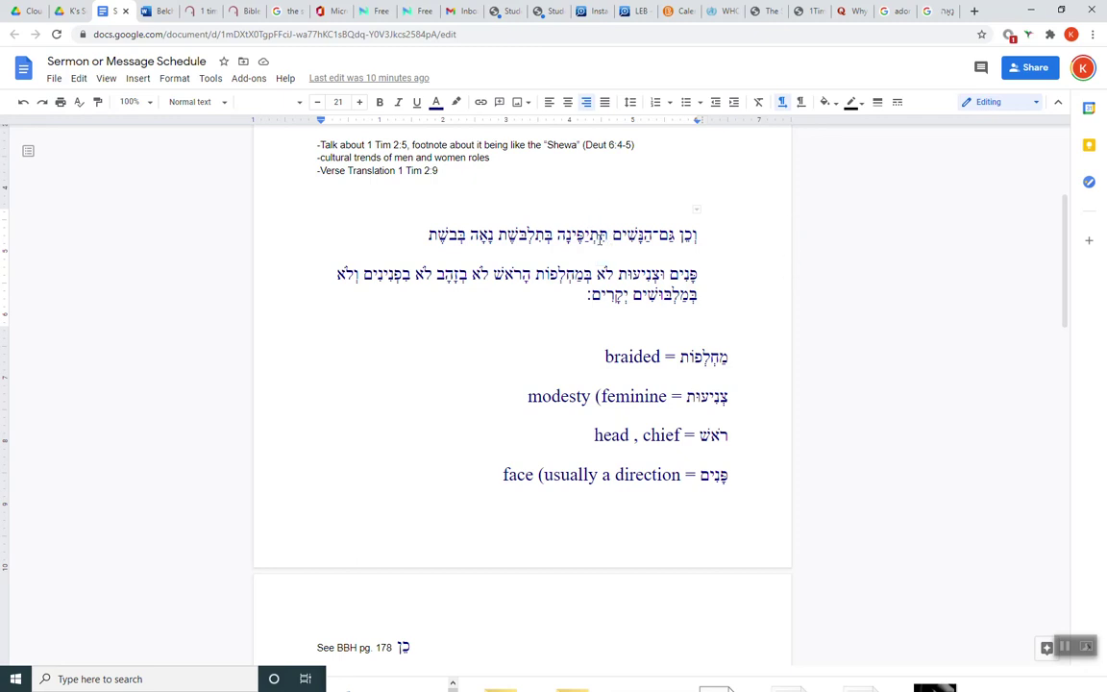
pyautogui.moveTo(598, 236); pyautogui.dragTo(571, 251)
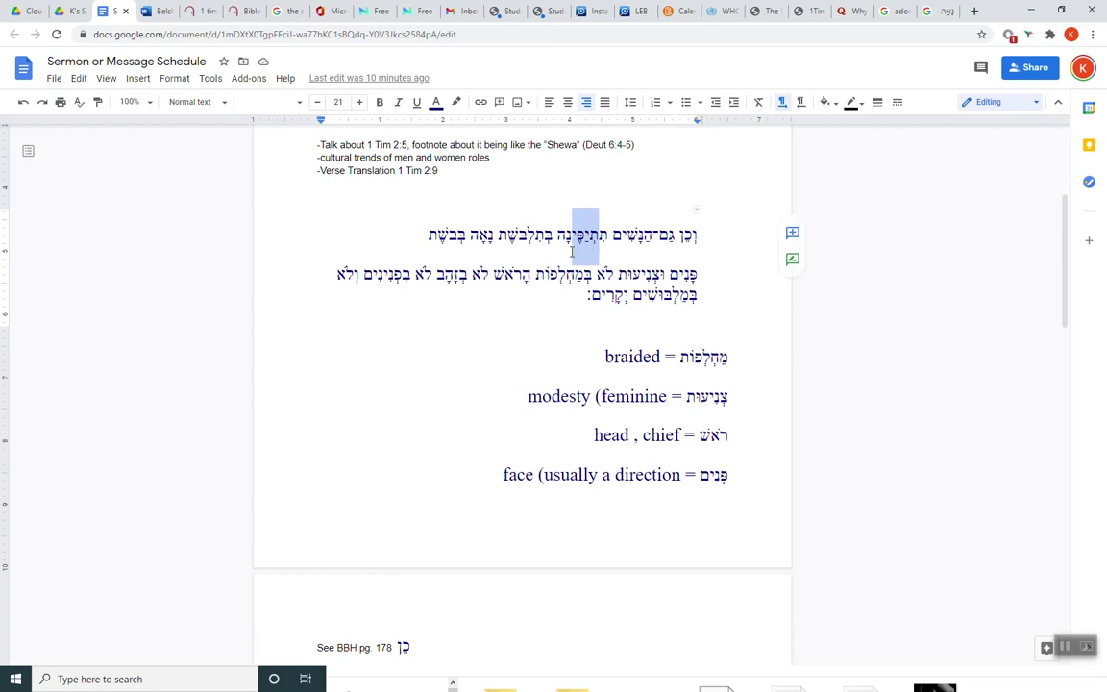
pyautogui.moveTo(578, 248); pyautogui.dragTo(557, 249)
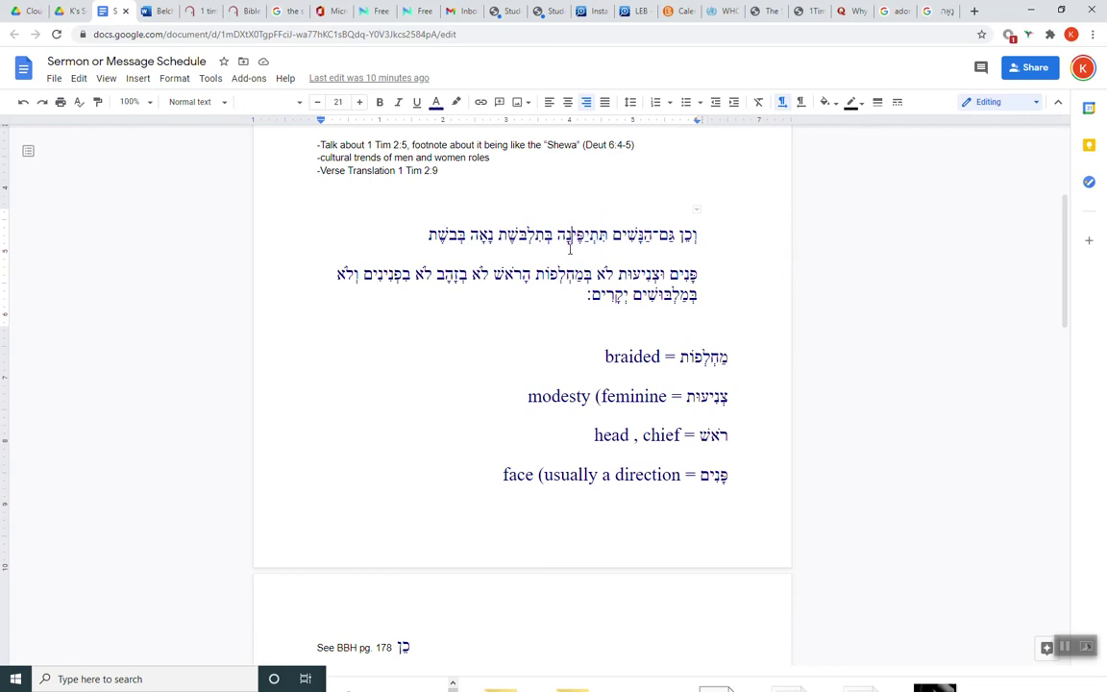
pyautogui.hotkey('shift', 'Right')
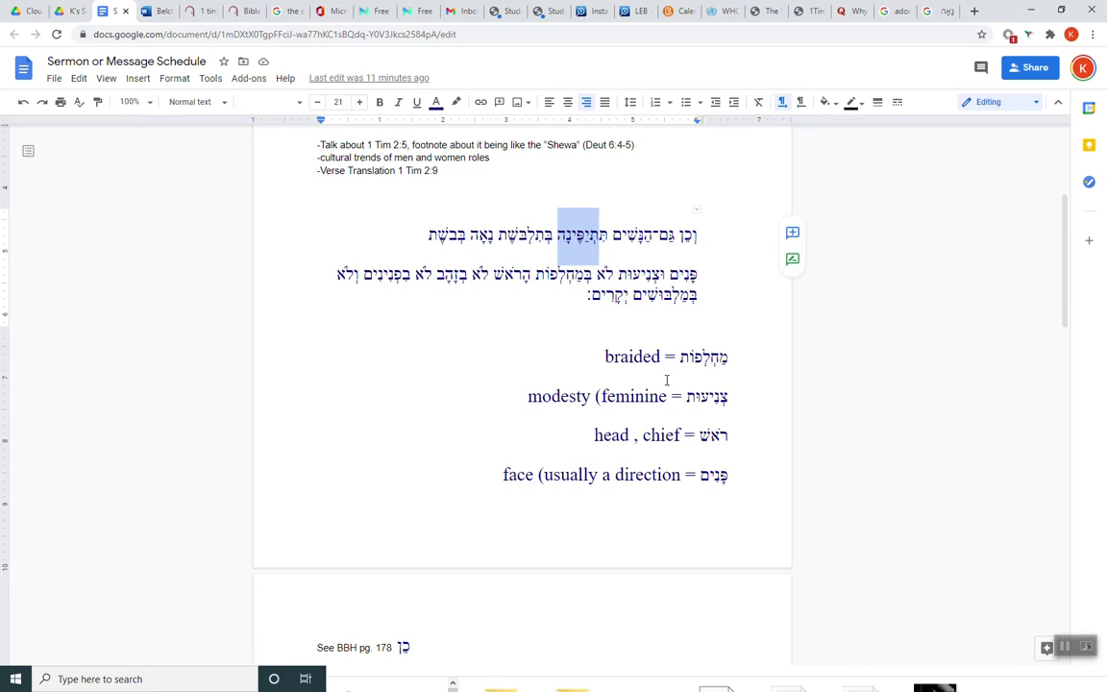
# - Check the vocabulary entry for תִּתְיַפֶּינָה in the notes and return to the Hebrew verse
pyautogui.scroll(-2, 672, 385)
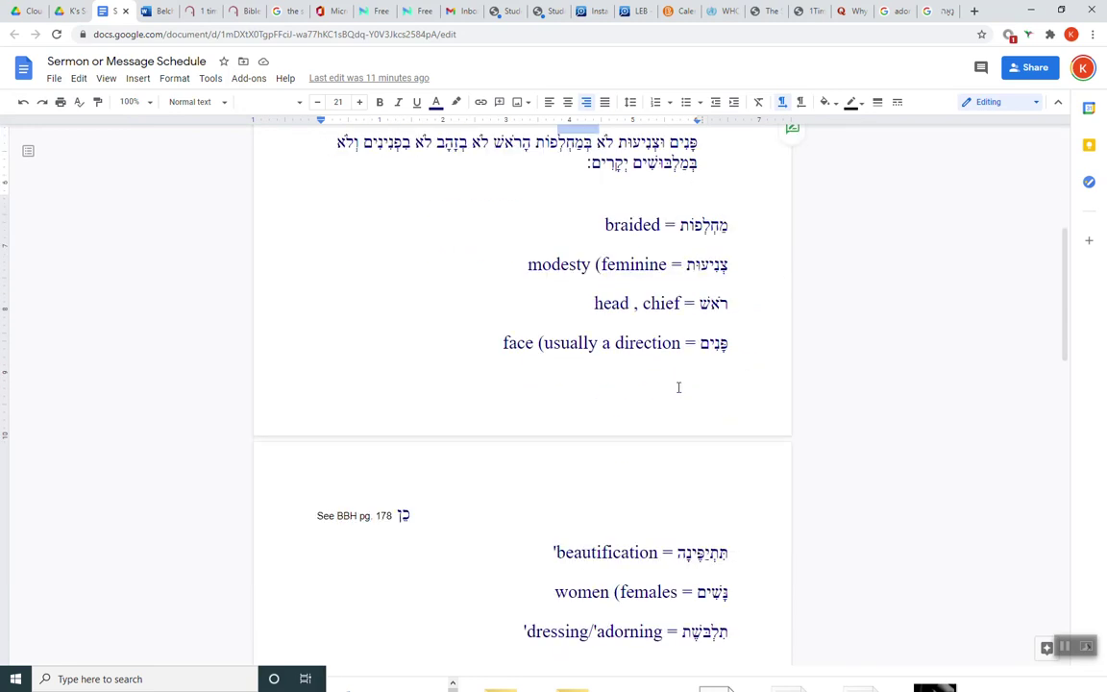
pyautogui.doubleClick(701, 552)
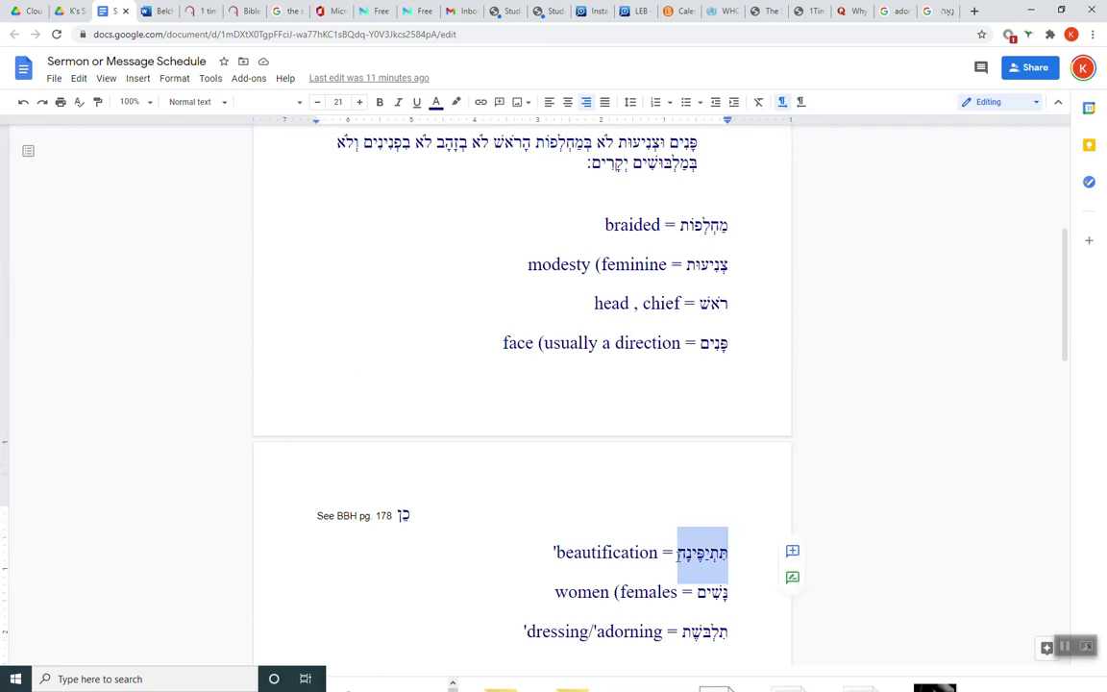
pyautogui.click(615, 500)
pyautogui.scroll(1, 696, 486)
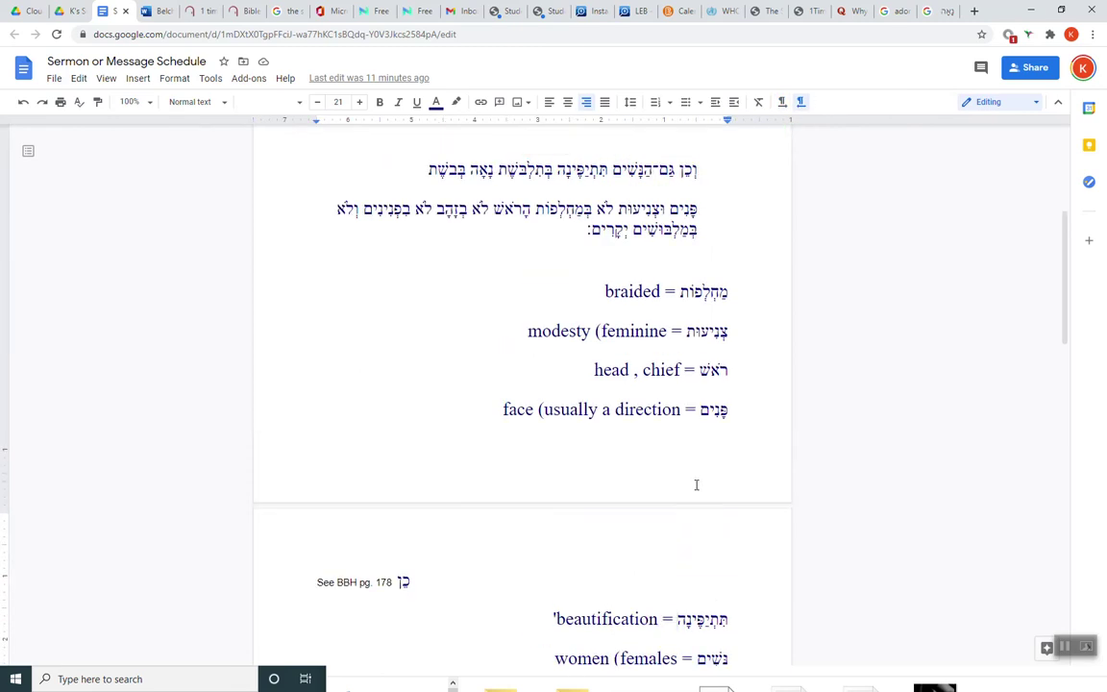
# - Locate בְּתִלְבֹּשֶׁת in the first line of the Hebrew verse, comparing the verse with the vocabulary notes
pyautogui.scroll(2, 697, 486)
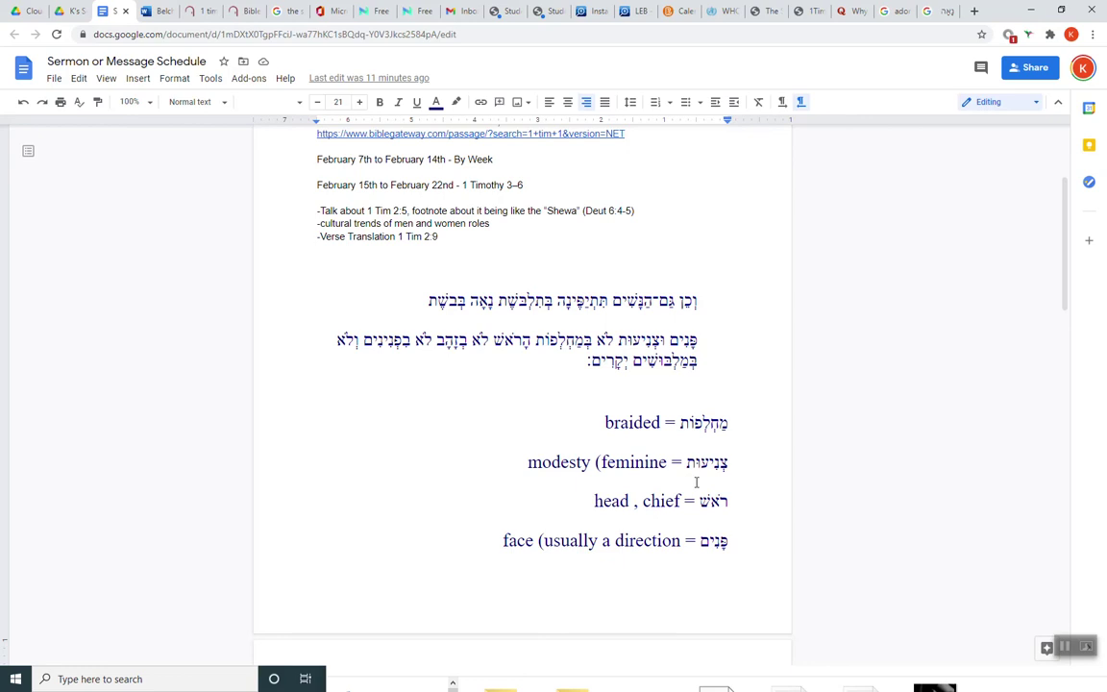
pyautogui.scroll(-3, 697, 482)
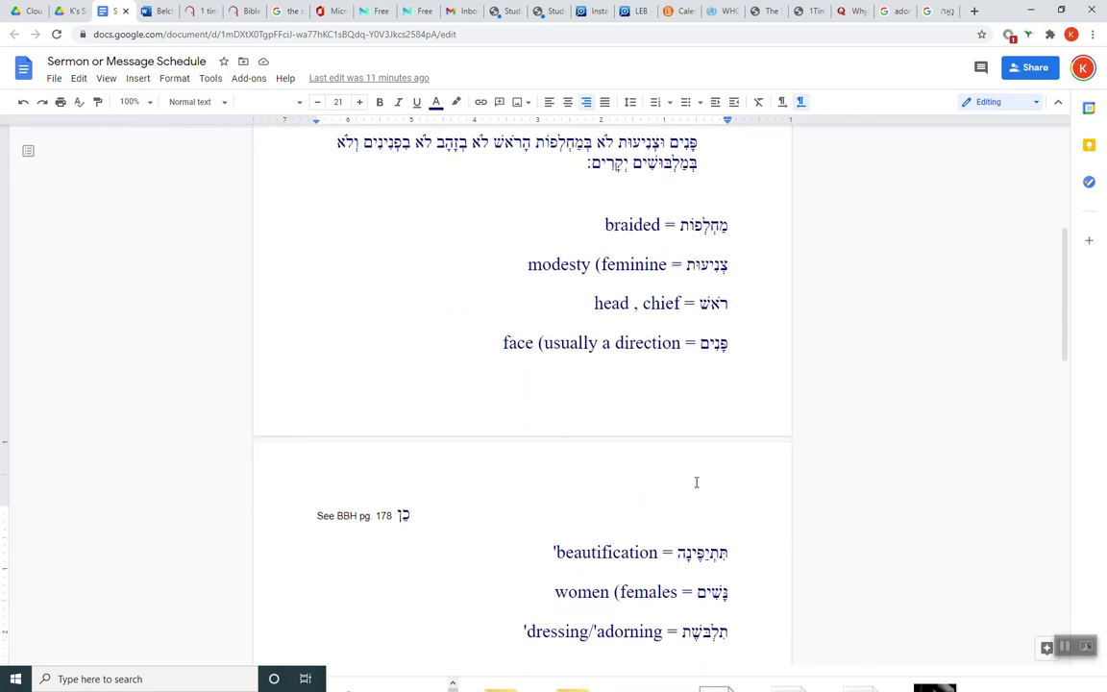
pyautogui.scroll(2, 700, 451)
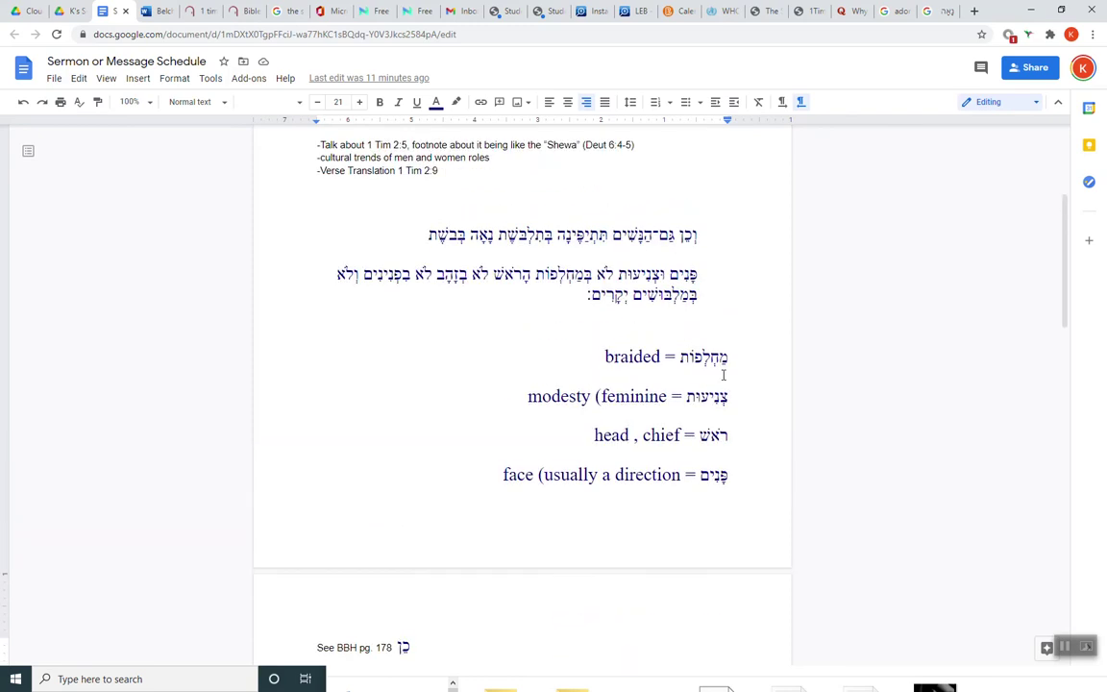
pyautogui.scroll(-1, 673, 538)
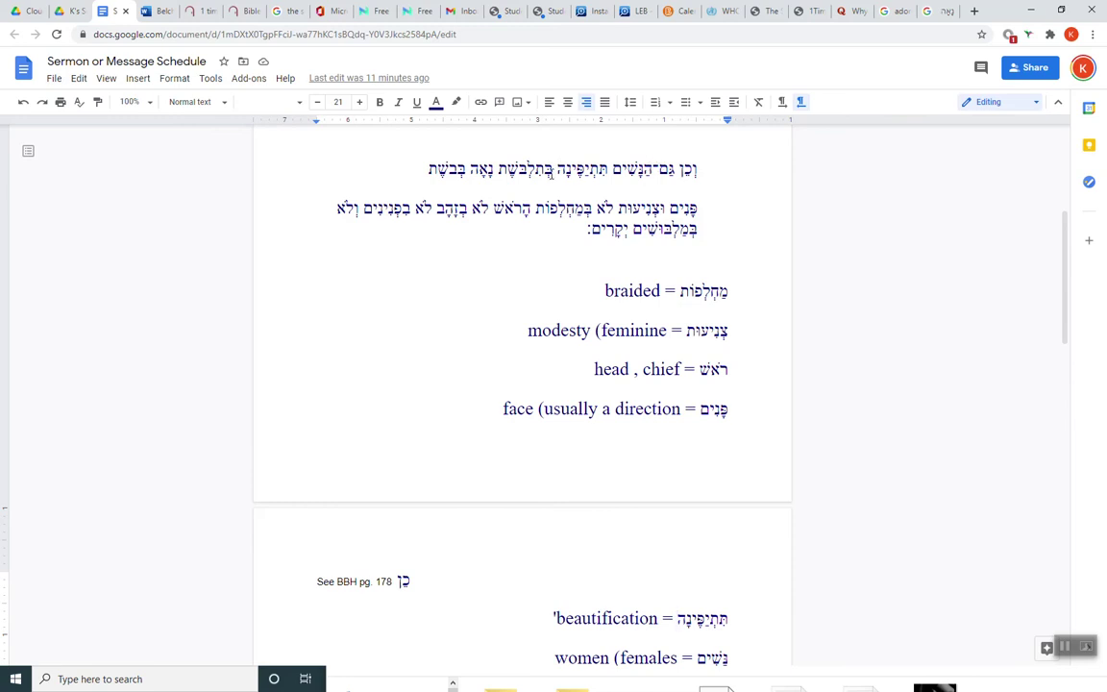
pyautogui.click(490, 152)
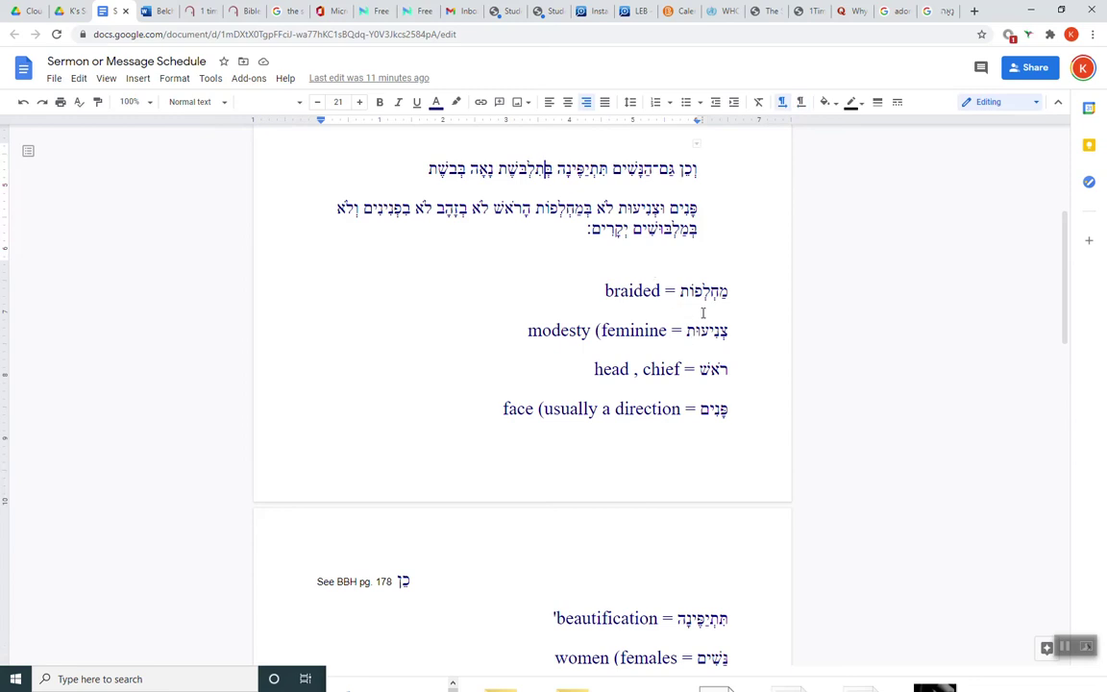
pyautogui.scroll(-5, 702, 312)
pyautogui.scroll(4, 701, 311)
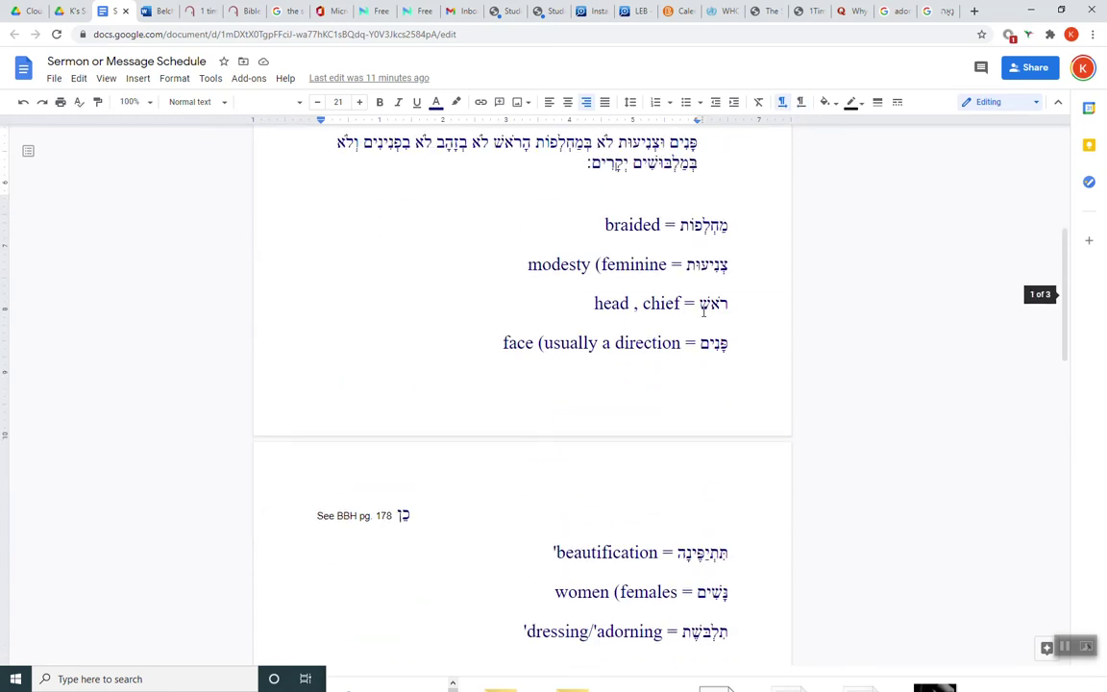
# - Select נָאָה in the first line of the Hebrew verse and check its entry in the vocabulary notes
pyautogui.scroll(4, 701, 311)
pyautogui.doubleClick(487, 366)
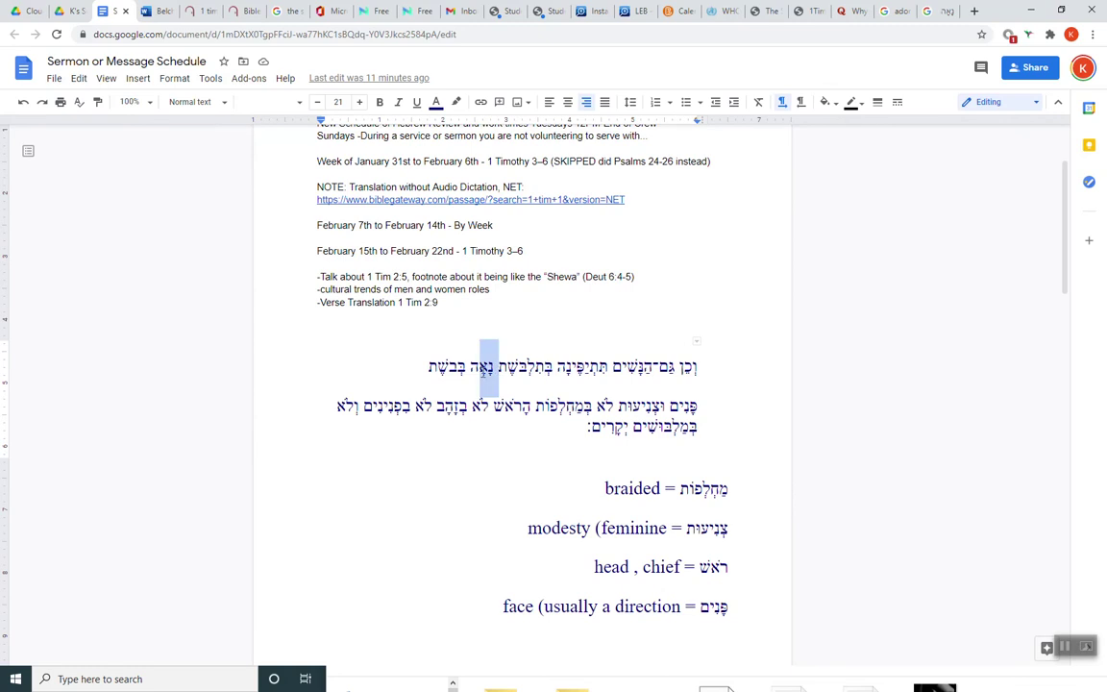
pyautogui.moveTo(483, 369); pyautogui.dragTo(467, 373)
pyautogui.scroll(-5, 492, 376)
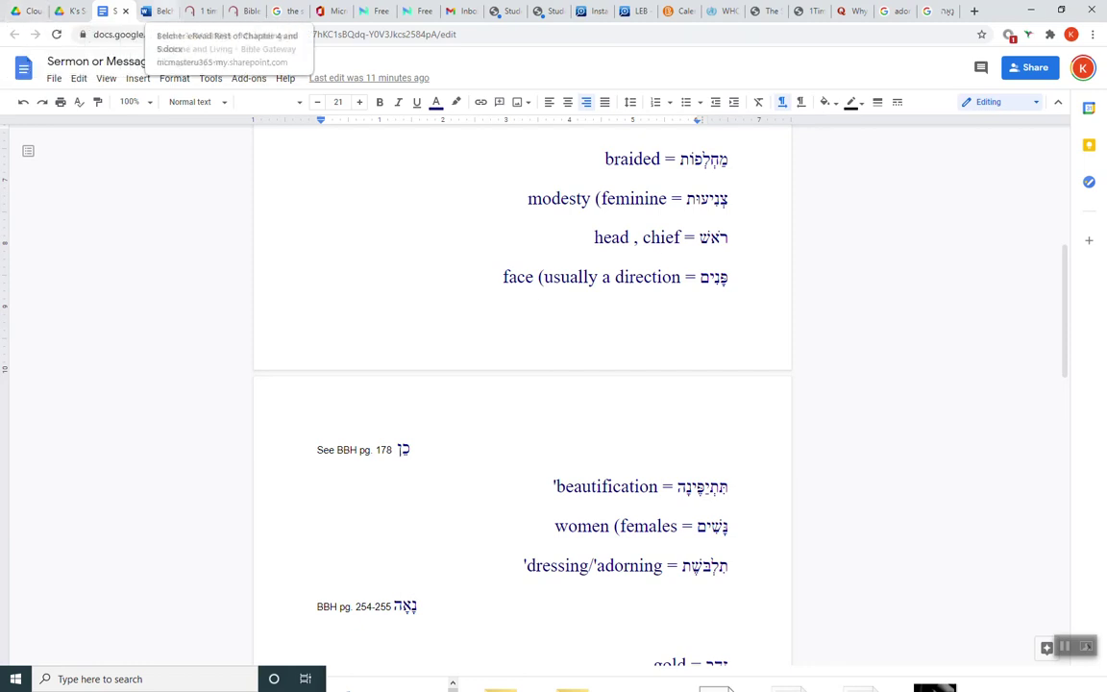
pyautogui.scroll(5, 418, 281)
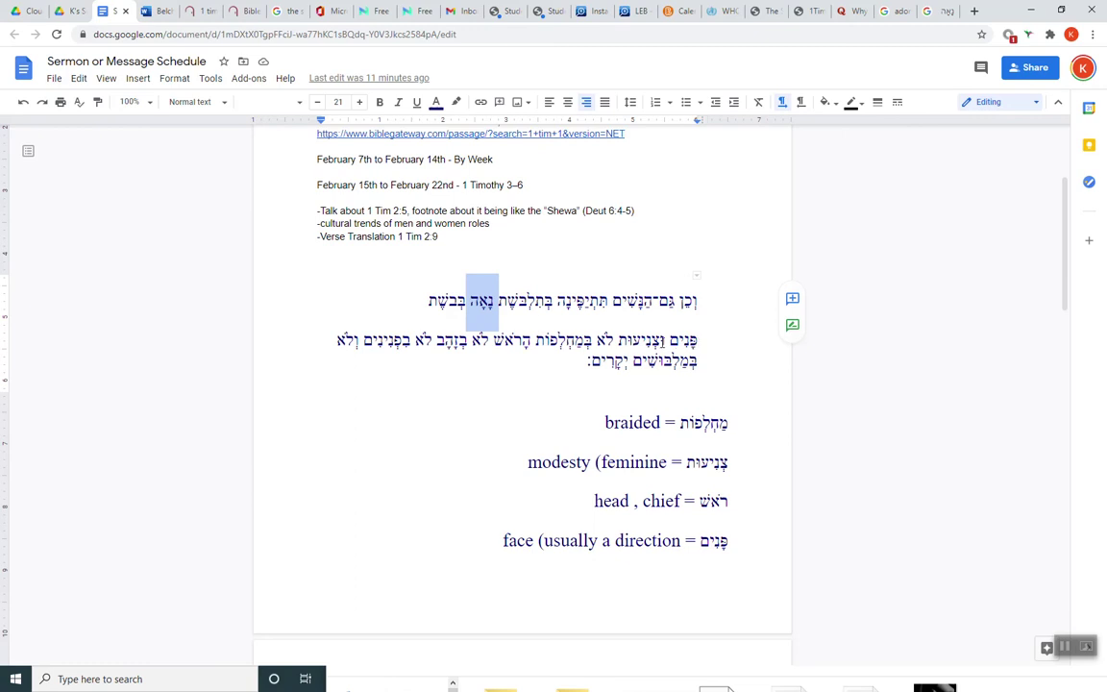
# - Mark וּצְנִיעוּת and the start of בְּבֹשֶׁת in the verse, and look up בֹּשֶׁת in the vocabulary notes
pyautogui.moveTo(662, 339); pyautogui.dragTo(632, 339)
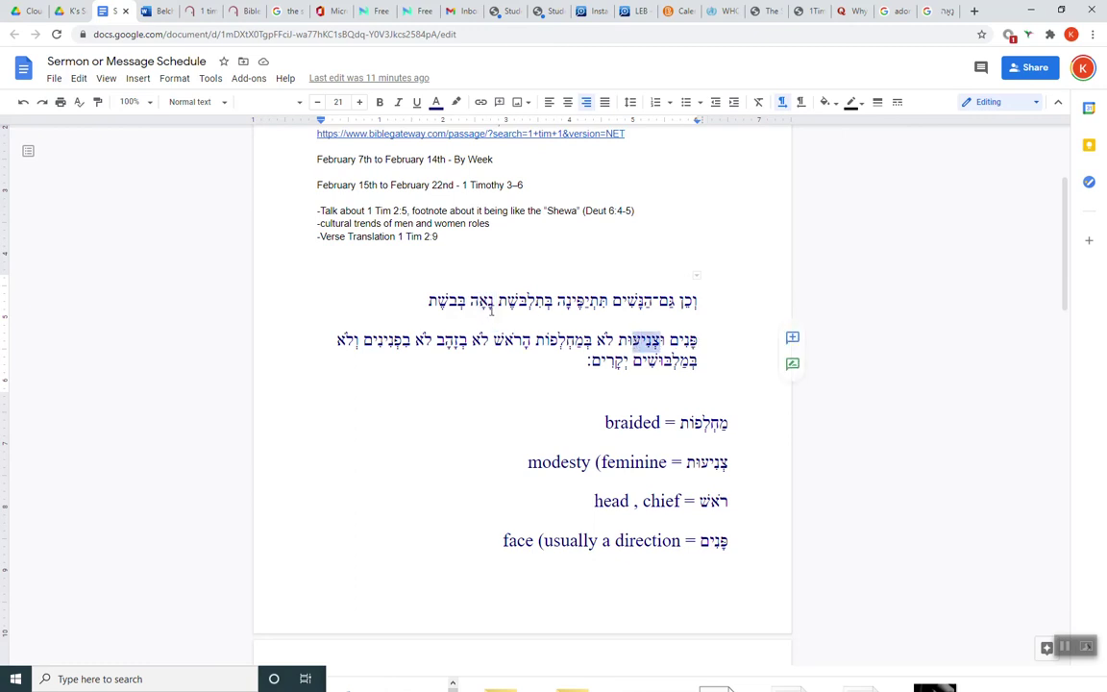
pyautogui.moveTo(489, 303); pyautogui.dragTo(456, 308)
pyautogui.click(447, 300)
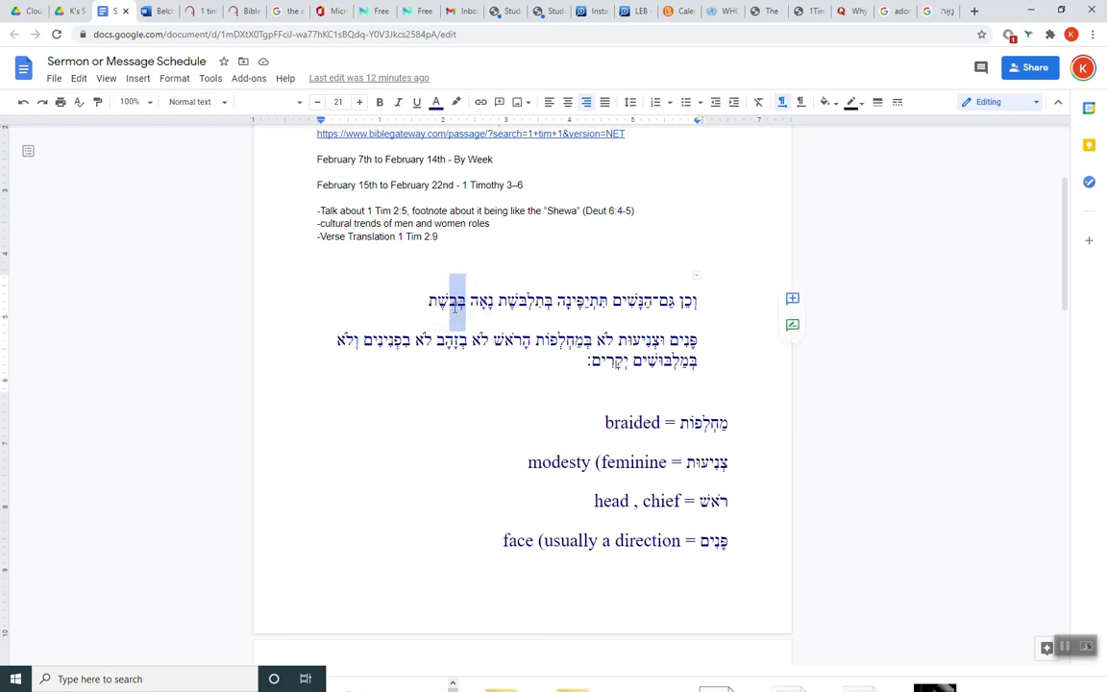
pyautogui.scroll(-3, 544, 368)
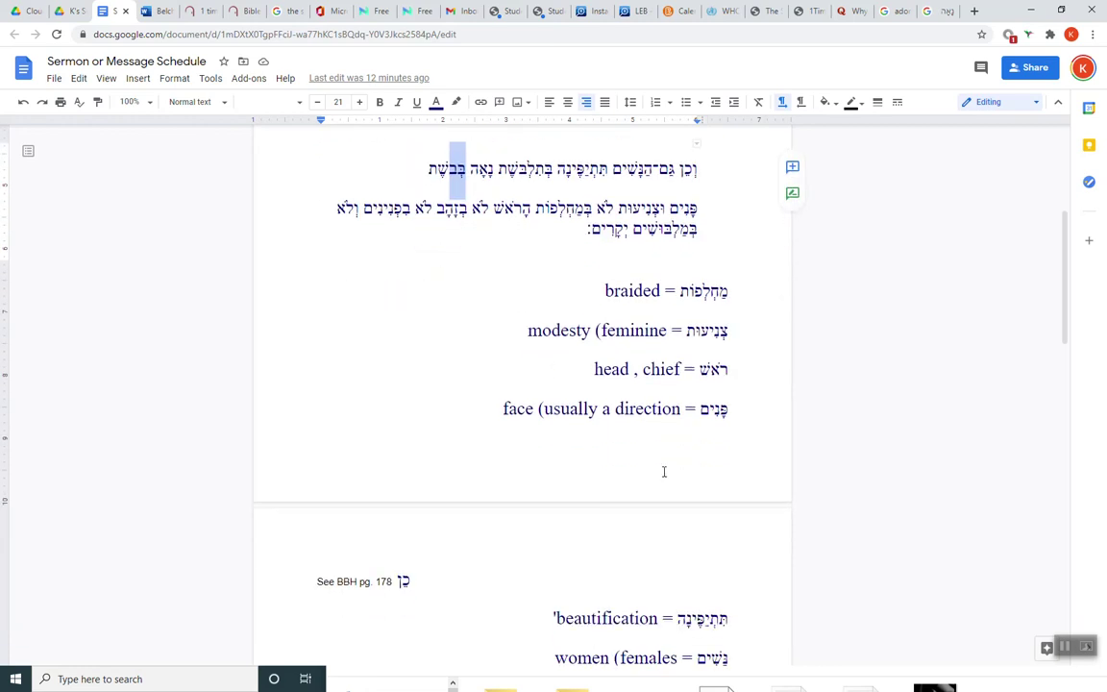
pyautogui.scroll(-9, 662, 472)
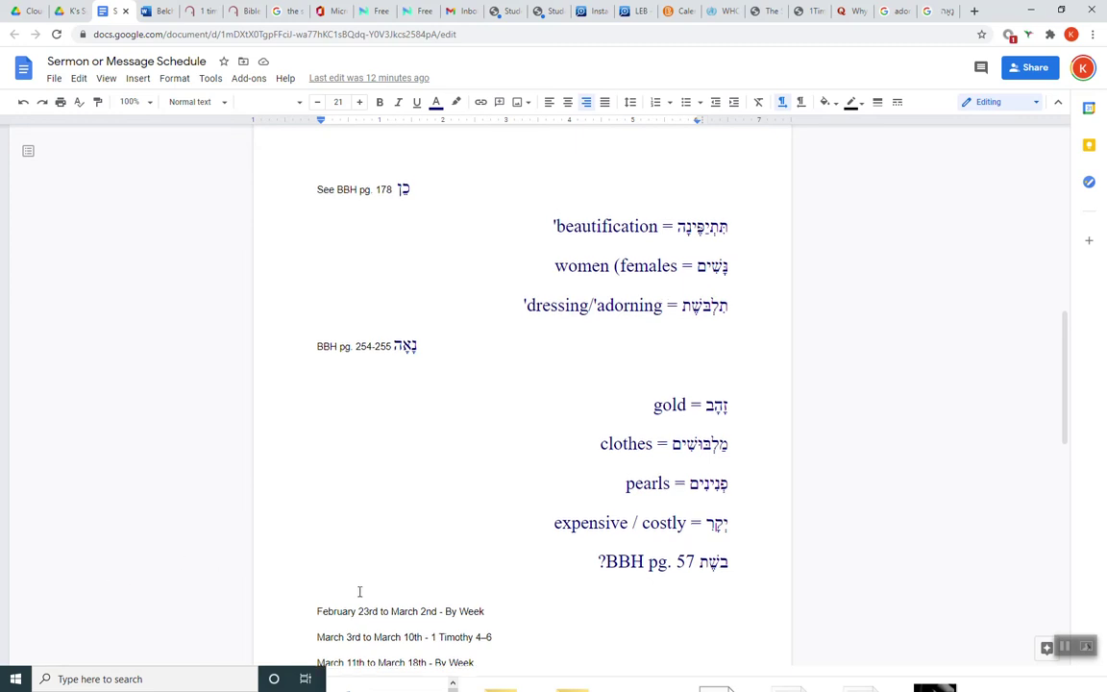
pyautogui.scroll(3, 222, 596)
pyautogui.scroll(3, 229, 579)
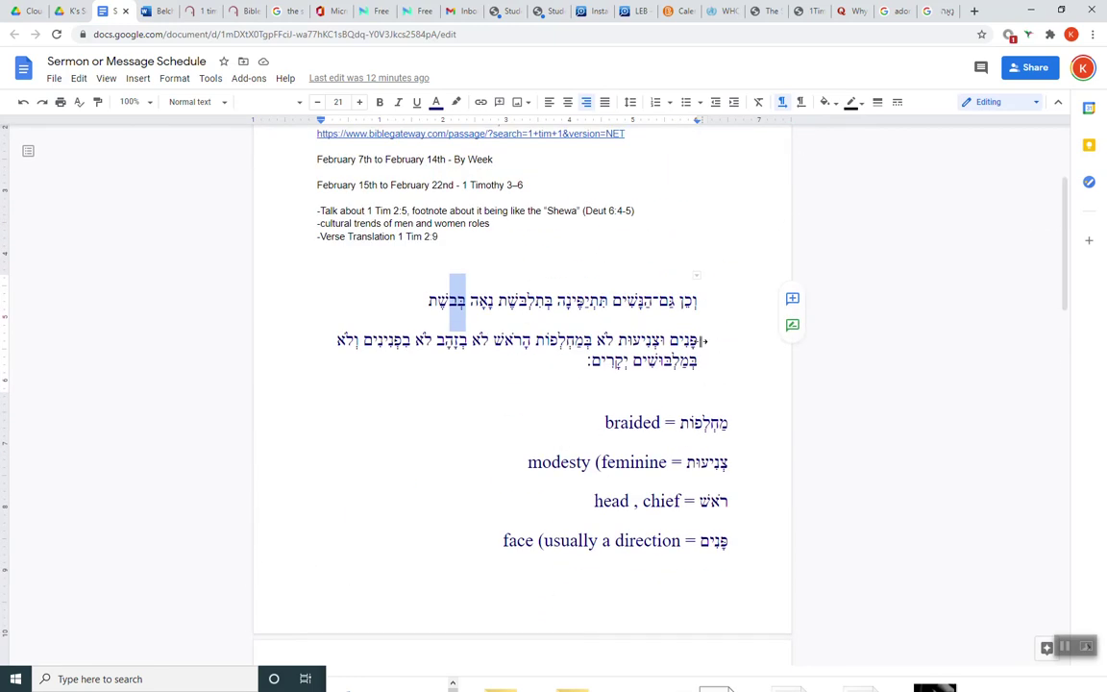
# - Examine the phrase from נָאָה to וּצְנִיעוּת in the verse, consulting the vocabulary entry for פָּנִים
pyautogui.moveTo(694, 274); pyautogui.dragTo(695, 340)
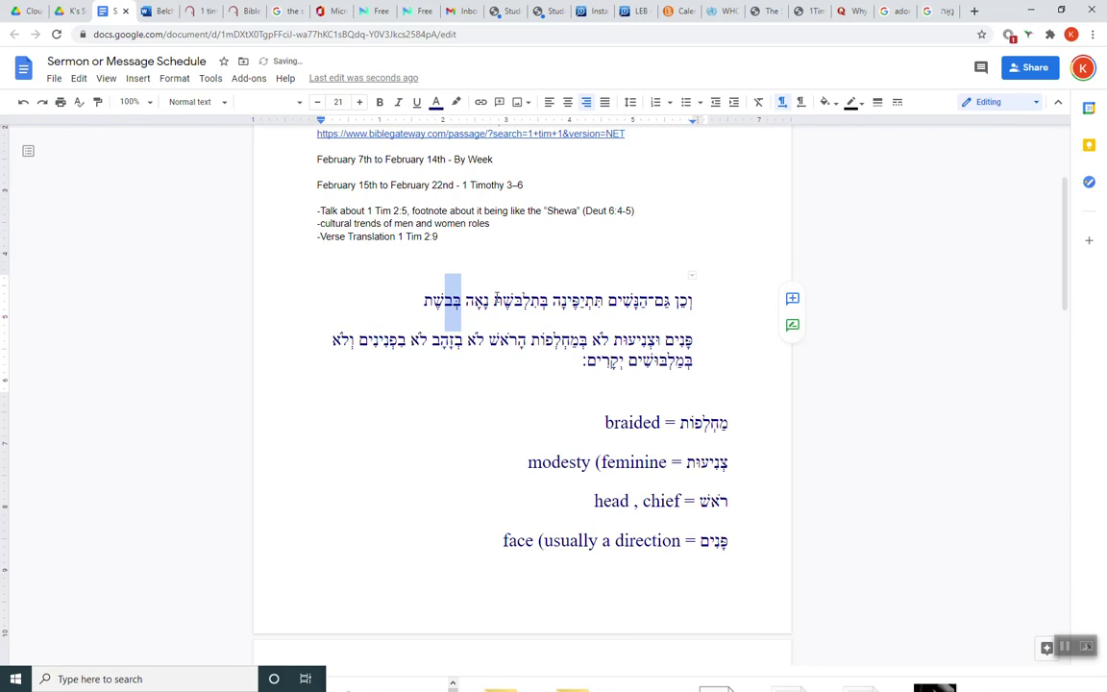
pyautogui.moveTo(490, 300); pyautogui.dragTo(617, 342)
pyautogui.click(615, 343)
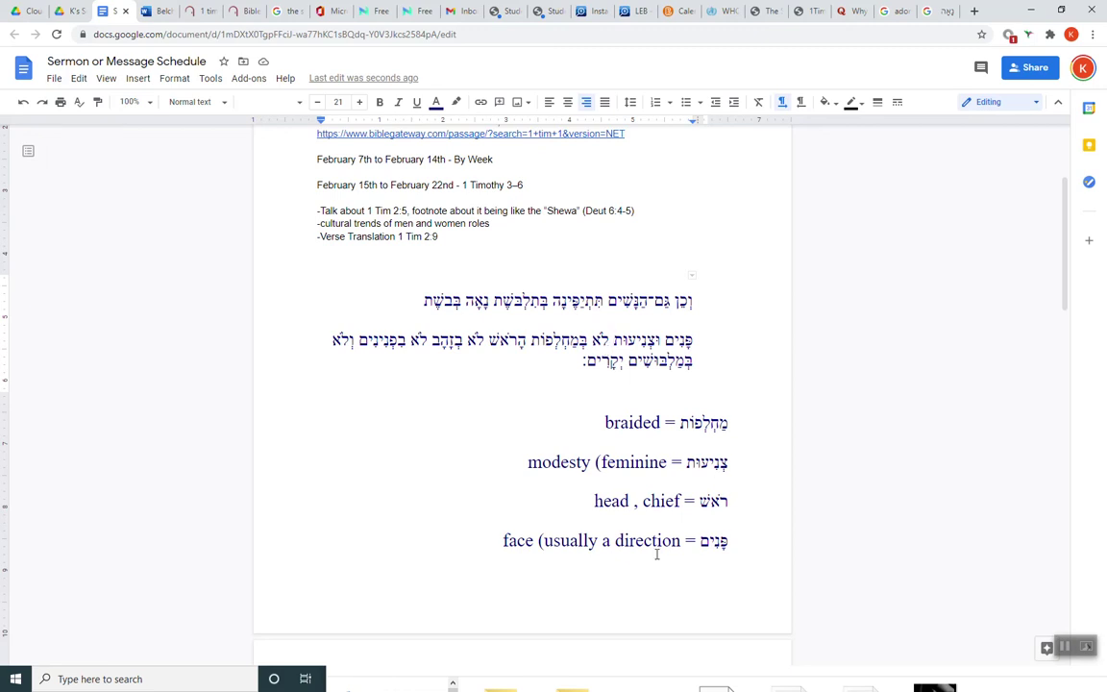
pyautogui.moveTo(683, 543); pyautogui.dragTo(501, 543)
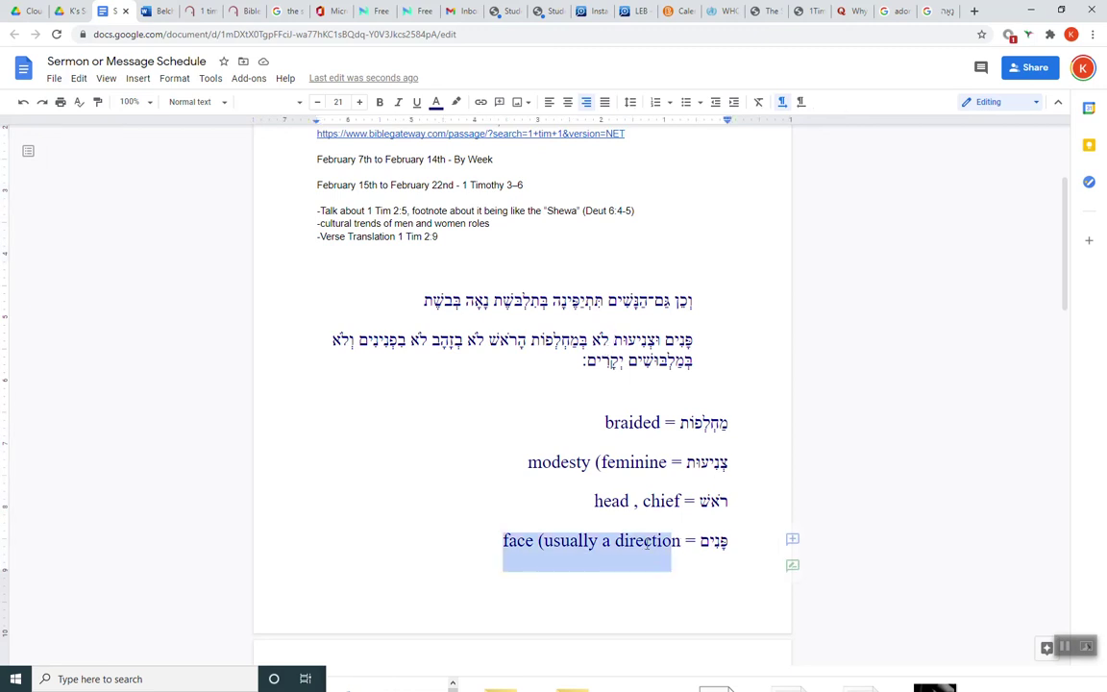
pyautogui.click(611, 550)
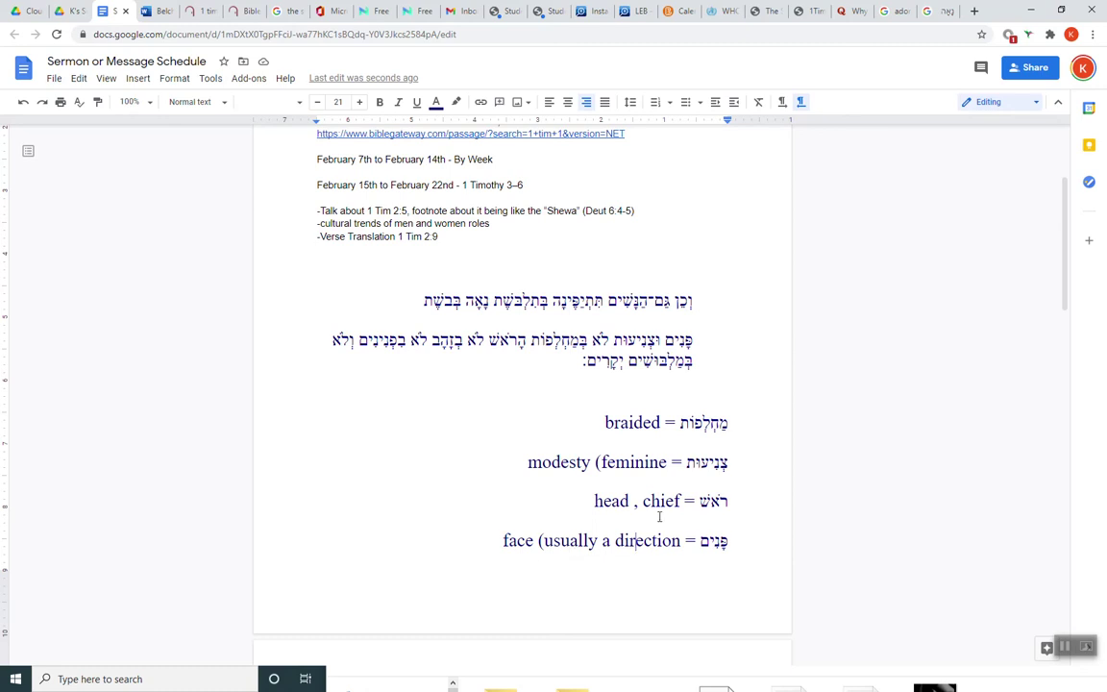
pyautogui.doubleClick(634, 340)
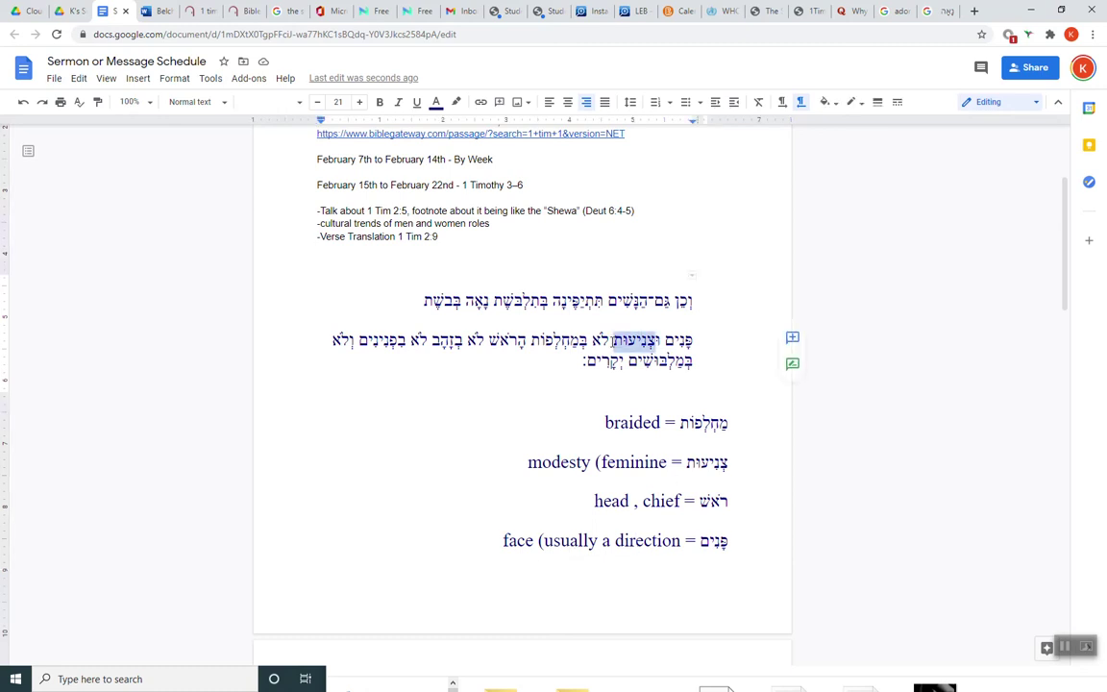
pyautogui.click(549, 307)
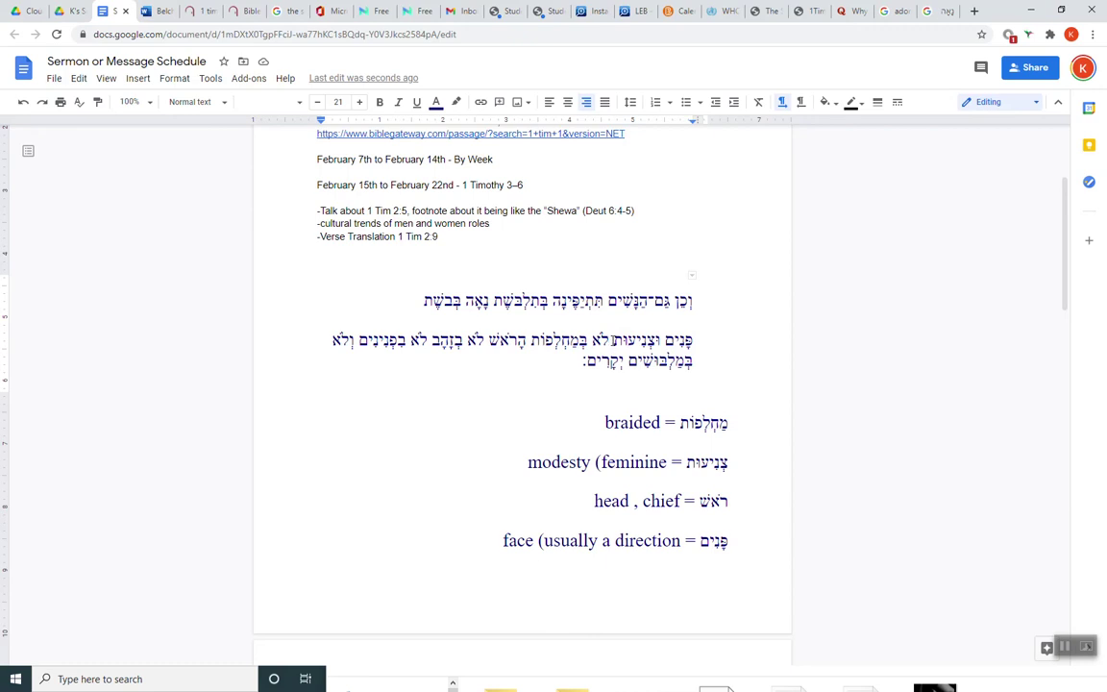
# - Select תִלְבֹּשֶׁת in the vocabulary notes and compare its entry with the wording of the Hebrew verse
pyautogui.scroll(-3, 645, 439)
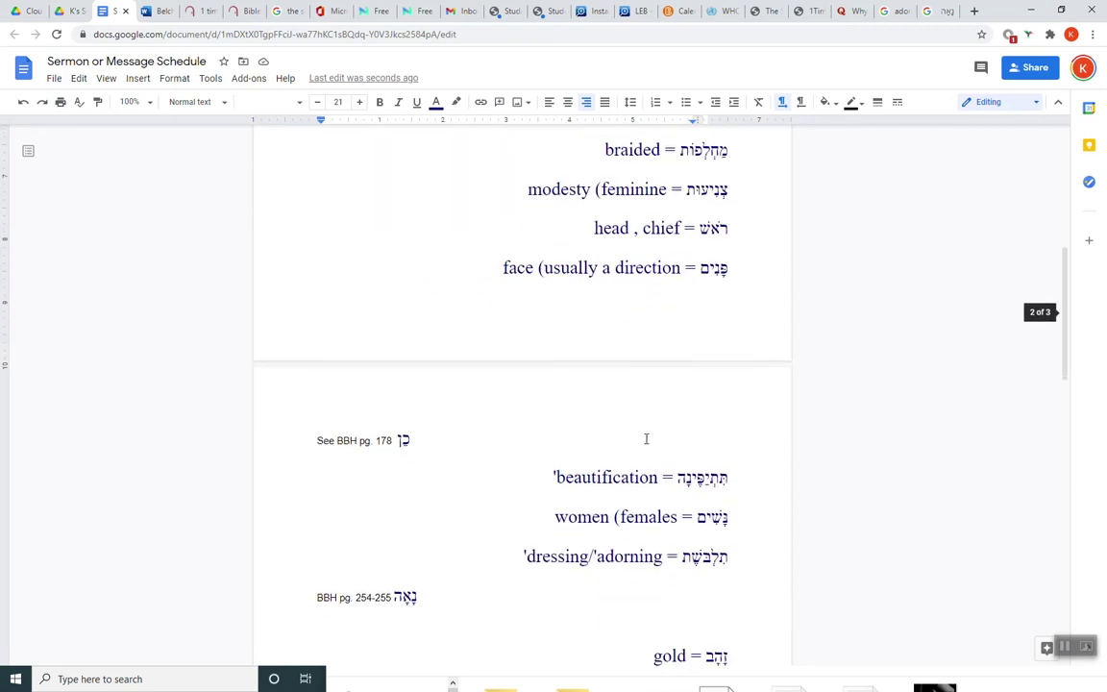
pyautogui.moveTo(682, 502); pyautogui.dragTo(727, 501)
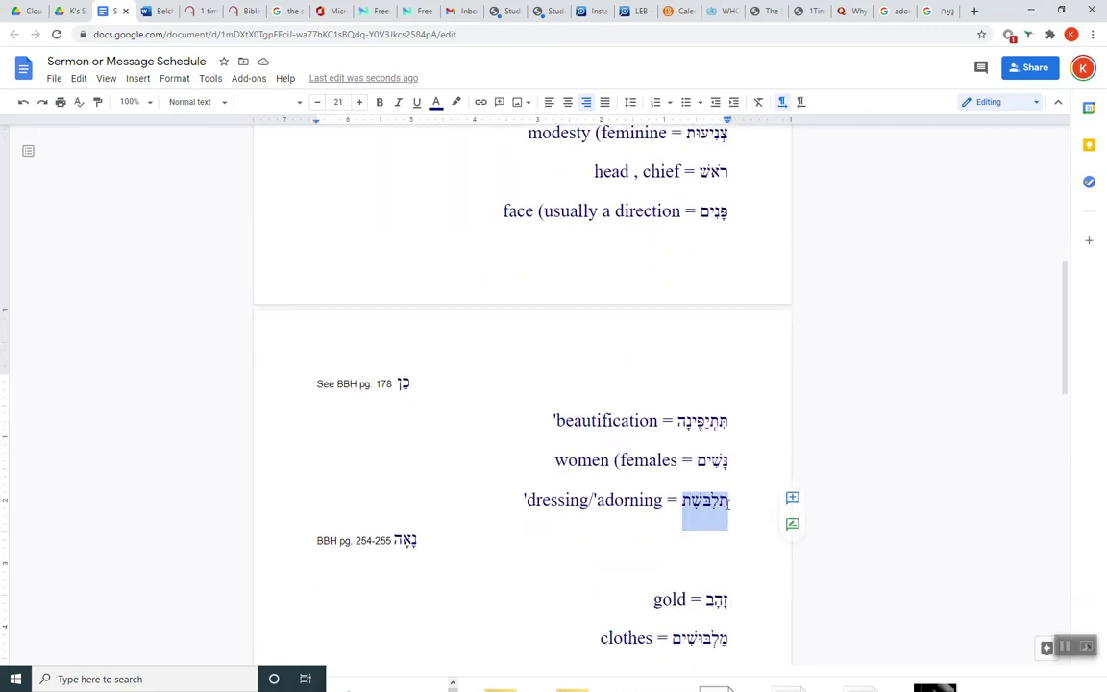
pyautogui.scroll(-1, 727, 502)
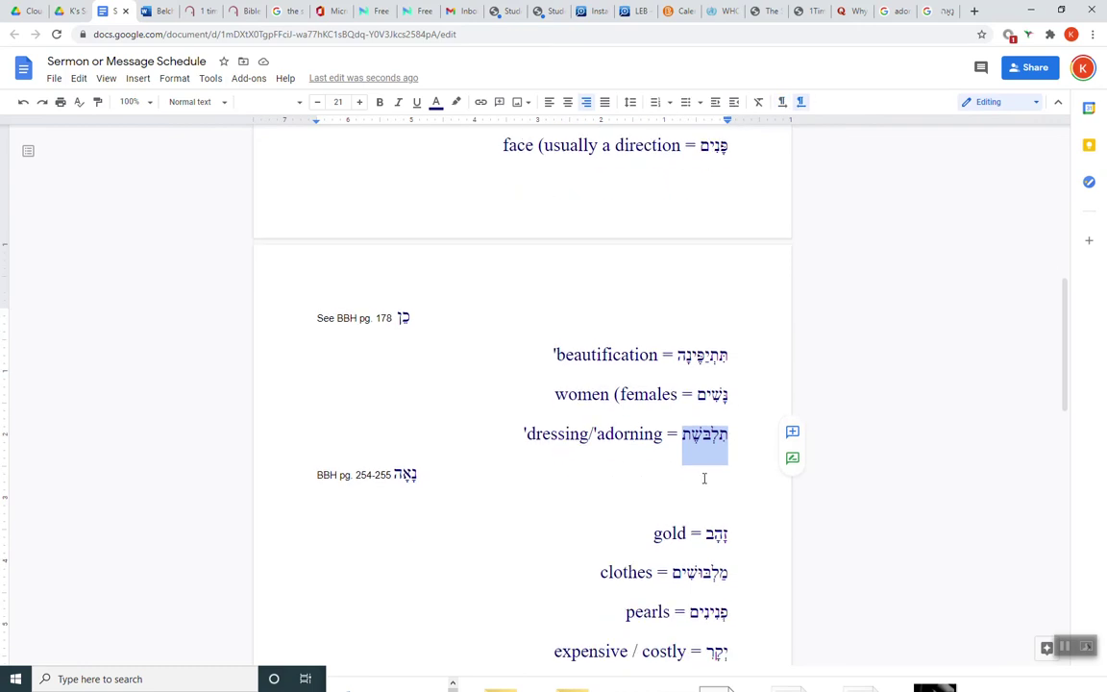
pyautogui.scroll(4, 703, 478)
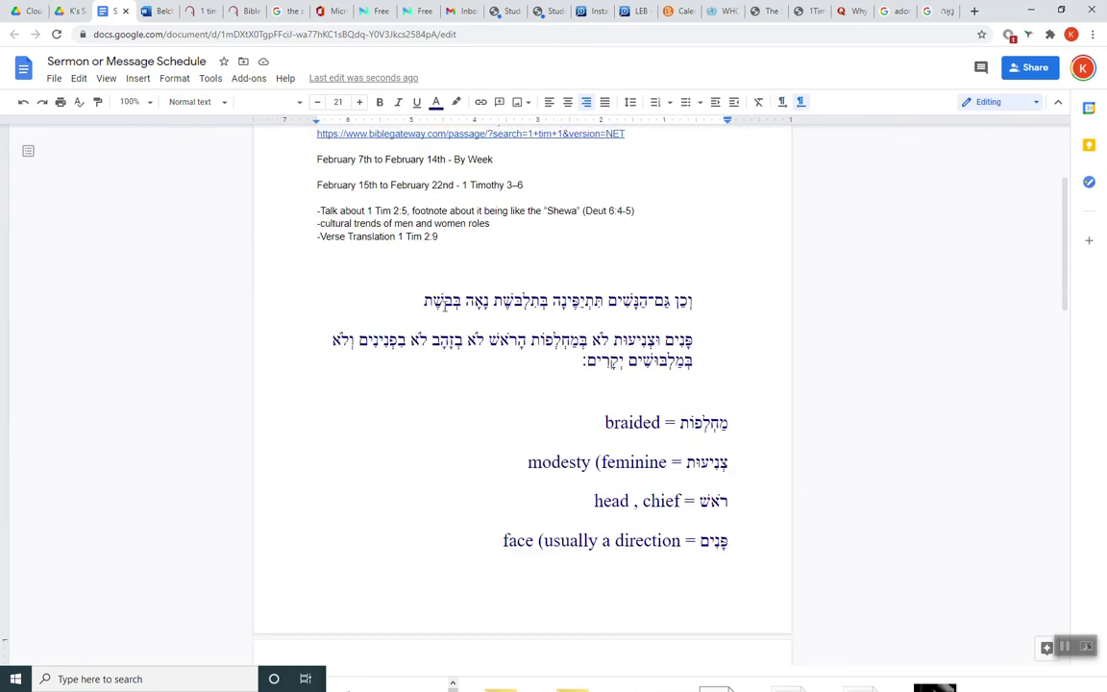
pyautogui.scroll(-3, 453, 306)
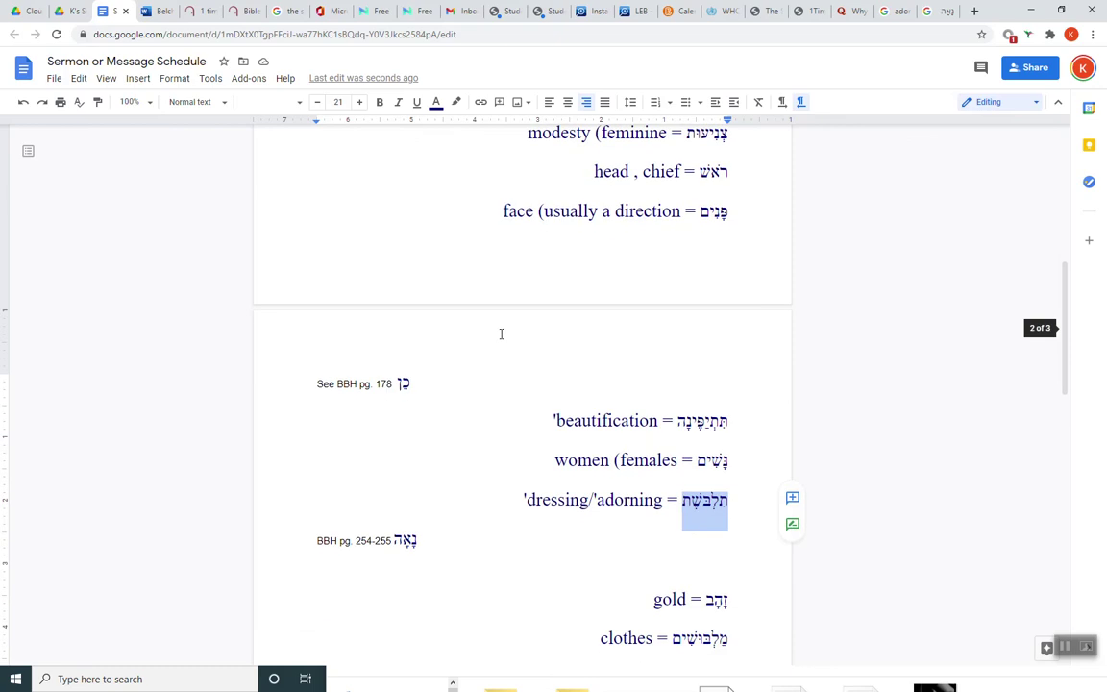
pyautogui.scroll(3, 500, 334)
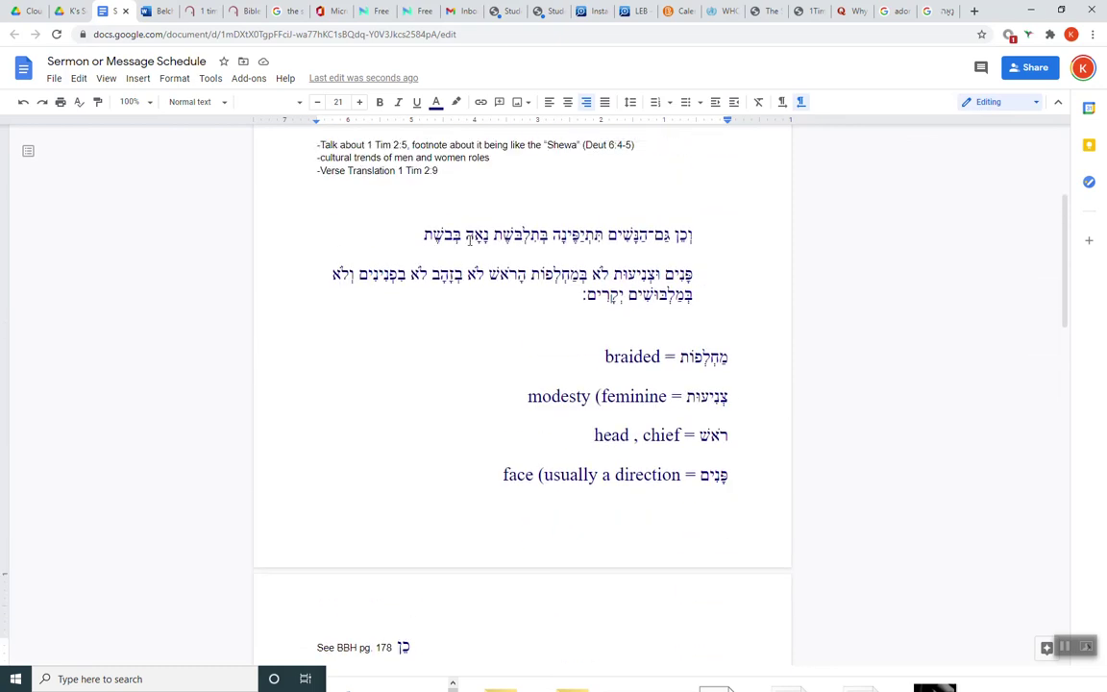
# - Read the verse from נָאָה בְּבֹשֶׁת to its end, marking צְנִיעוּת, בְּמַחְלְפוֹת and part of בְּמַלְבּוּשִׁים along the way
pyautogui.moveTo(489, 234); pyautogui.dragTo(428, 235)
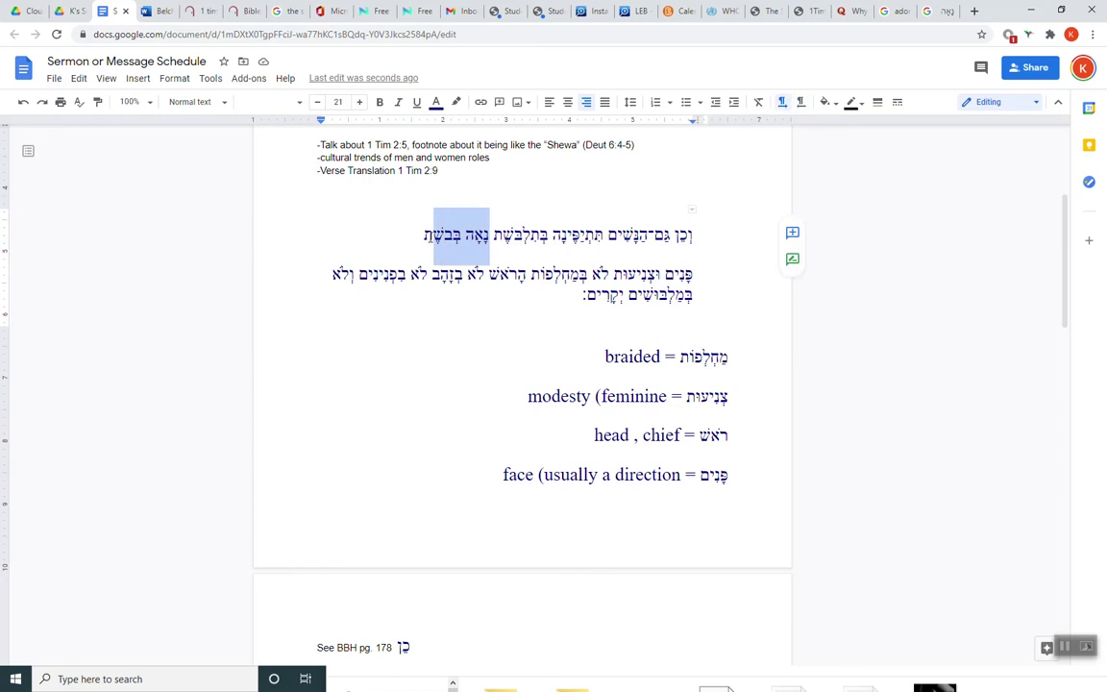
pyautogui.click(693, 274)
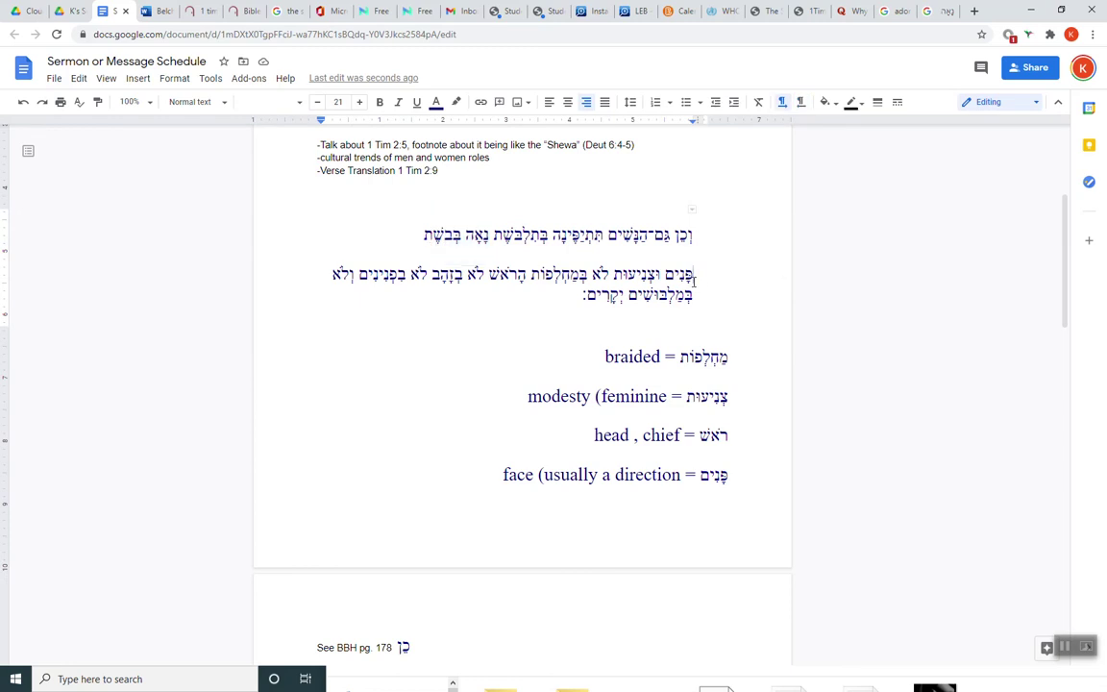
pyautogui.moveTo(656, 276); pyautogui.dragTo(627, 277)
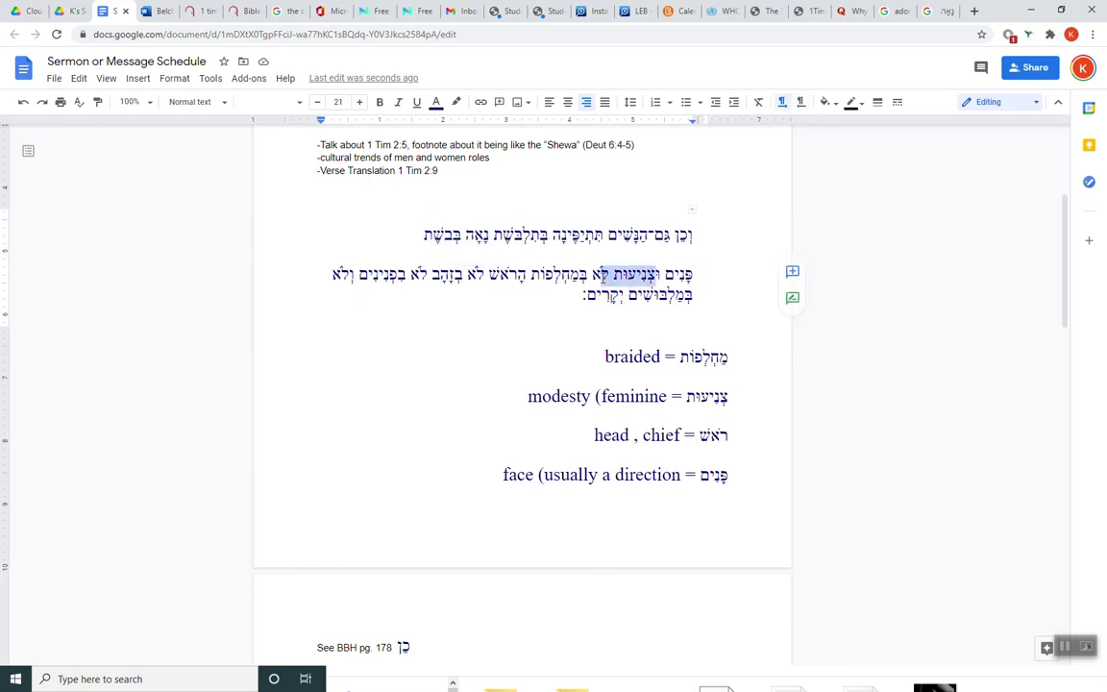
pyautogui.moveTo(587, 274); pyautogui.dragTo(546, 275)
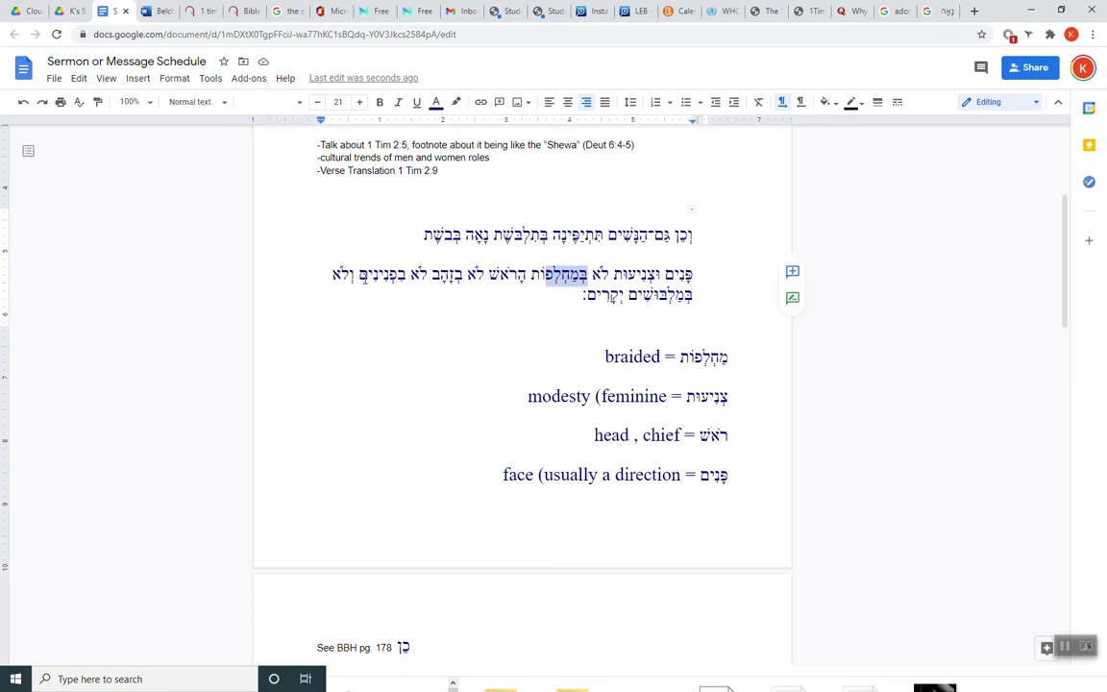
pyautogui.click(669, 295)
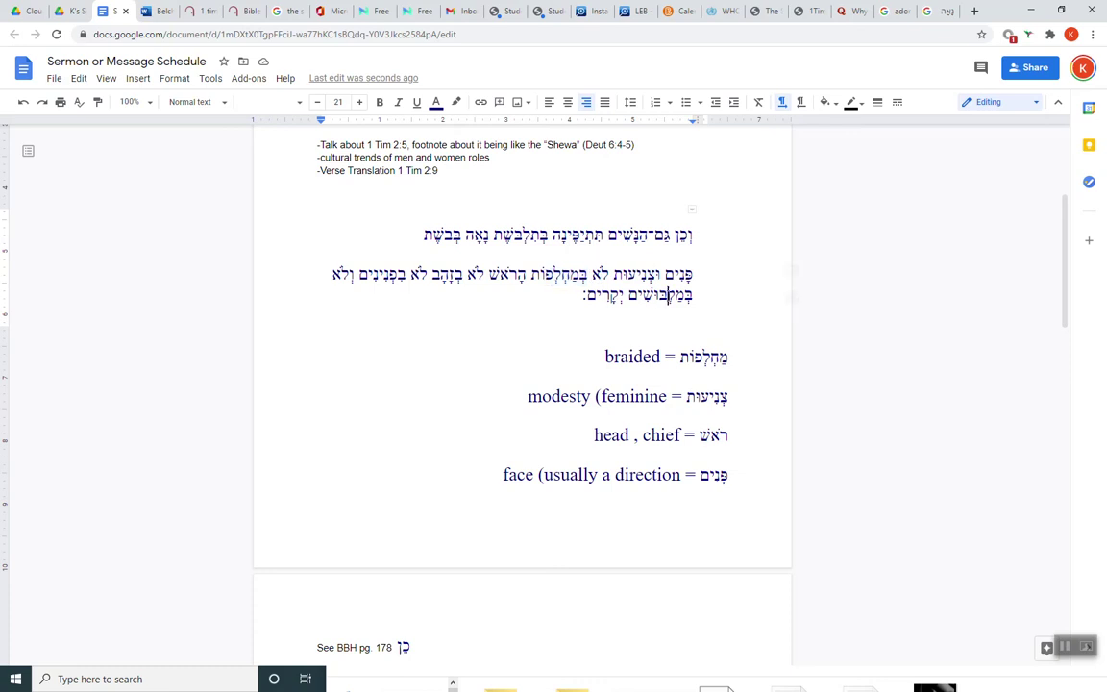
pyautogui.moveTo(670, 295); pyautogui.dragTo(656, 306)
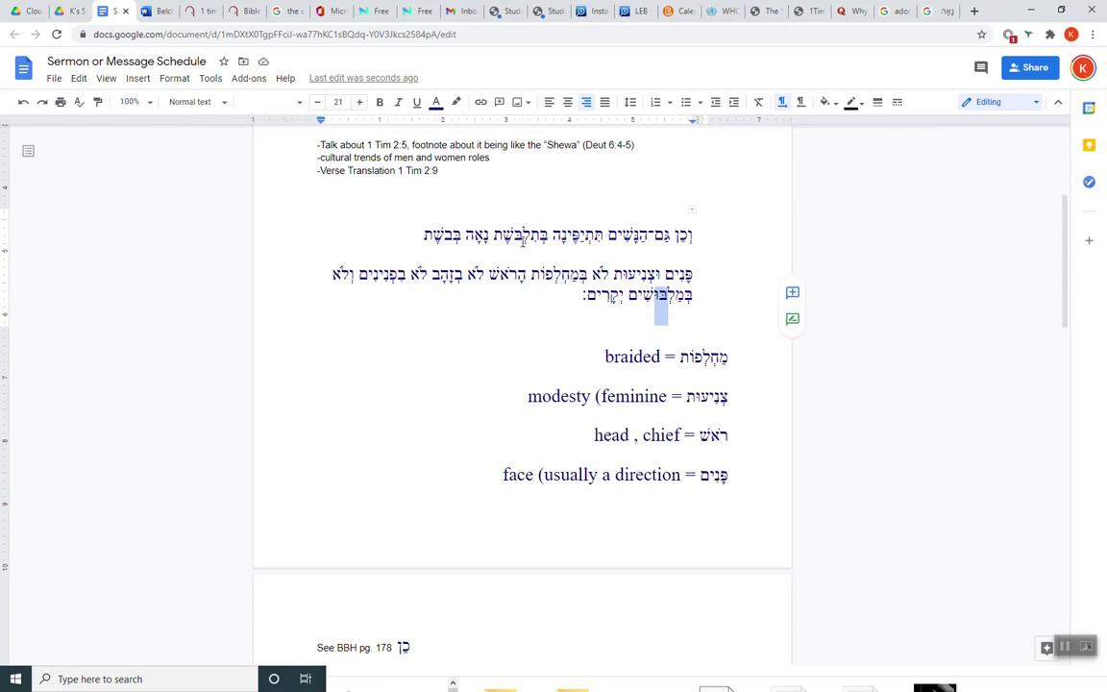
# - Mark the opening letters of בְּתִלְבֹּשֶׁת in the verse and compare the word with the vocabulary notes
pyautogui.click(552, 236)
pyautogui.moveTo(550, 237); pyautogui.dragTo(523, 236)
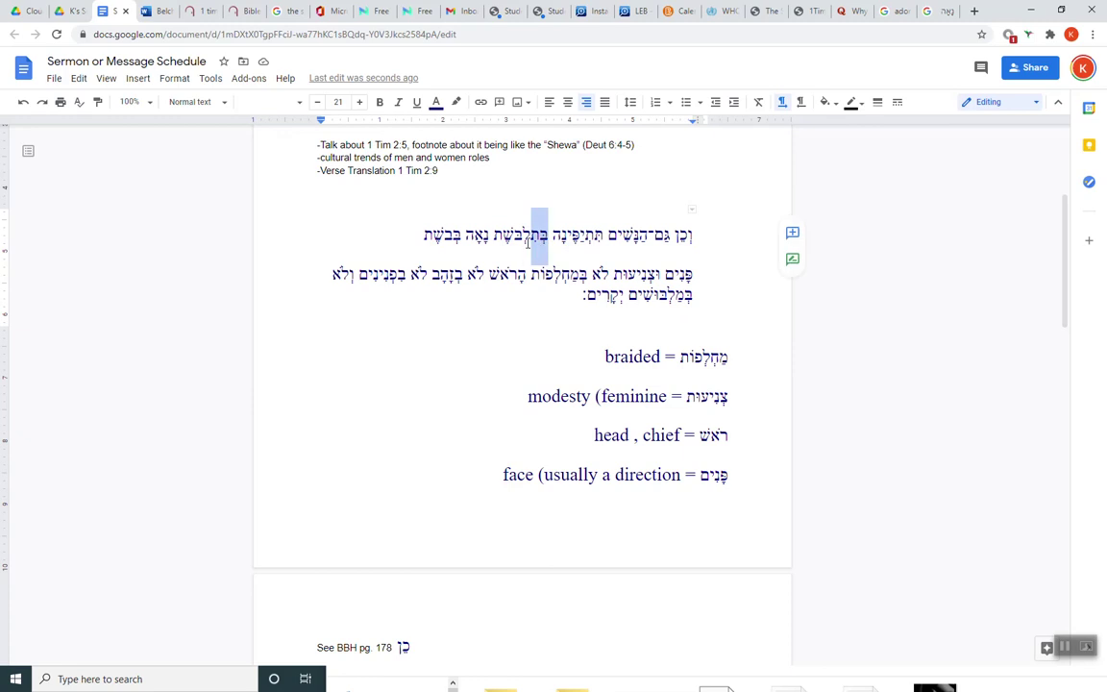
pyautogui.scroll(-1, 637, 373)
pyautogui.scroll(-3, 637, 373)
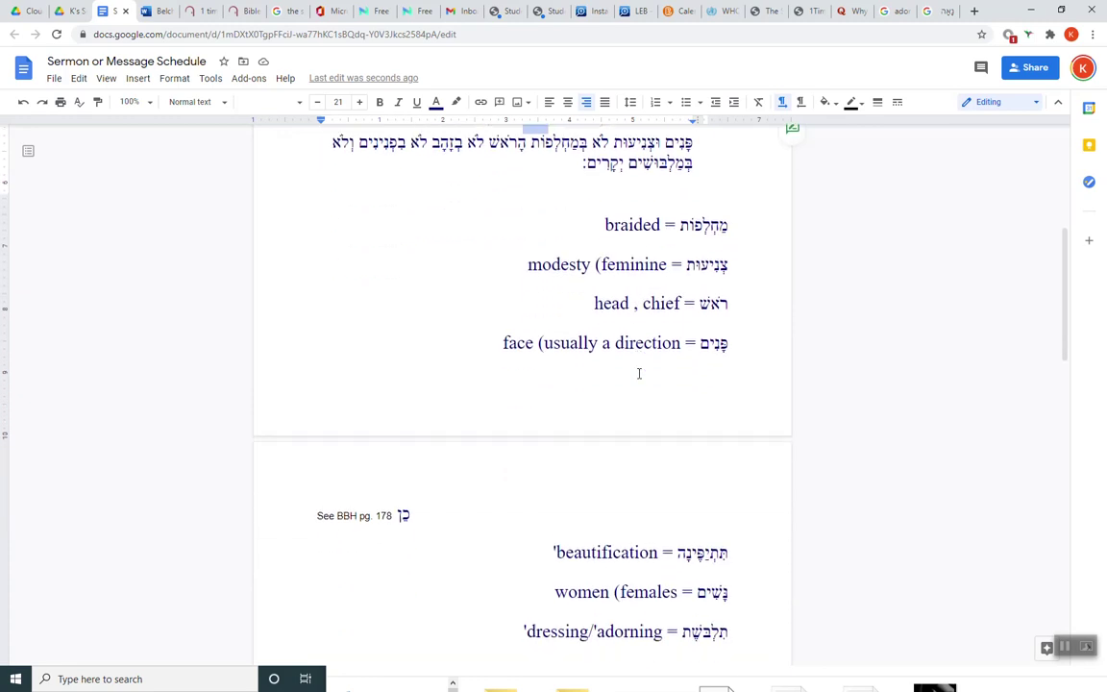
pyautogui.scroll(7, 713, 506)
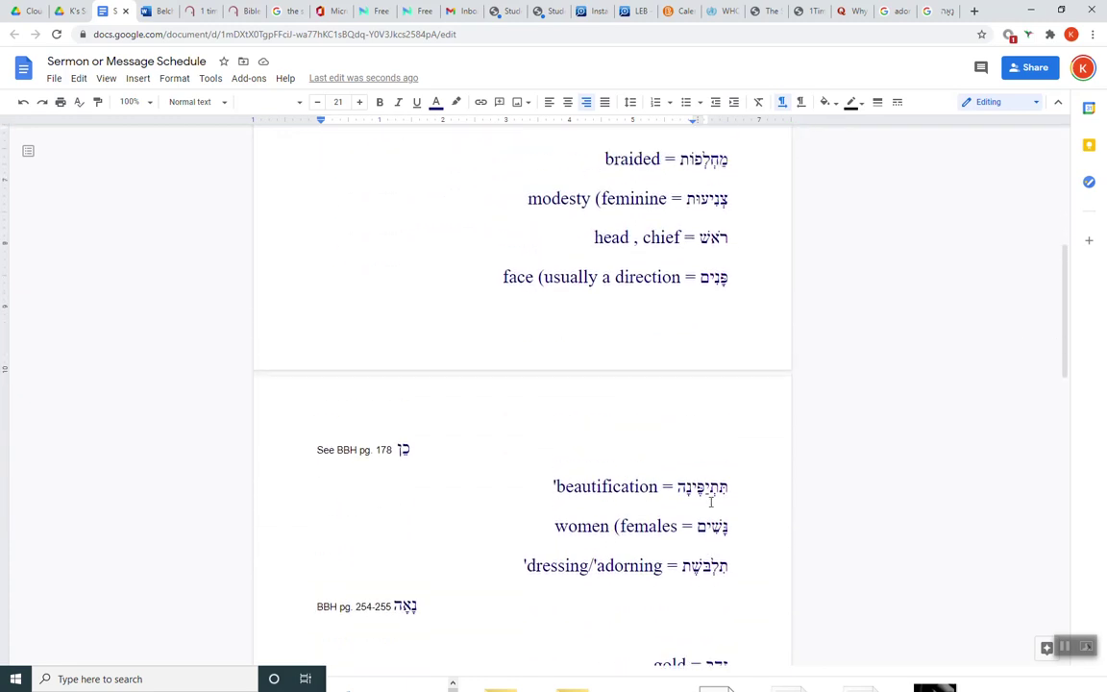
# - Mark the verse's wording from בְּתִלְבֹּשֶׁת through וּצְנִיעוּת and read it as one phrase
pyautogui.moveTo(523, 437); pyautogui.dragTo(433, 437)
pyautogui.moveTo(665, 472); pyautogui.dragTo(637, 471)
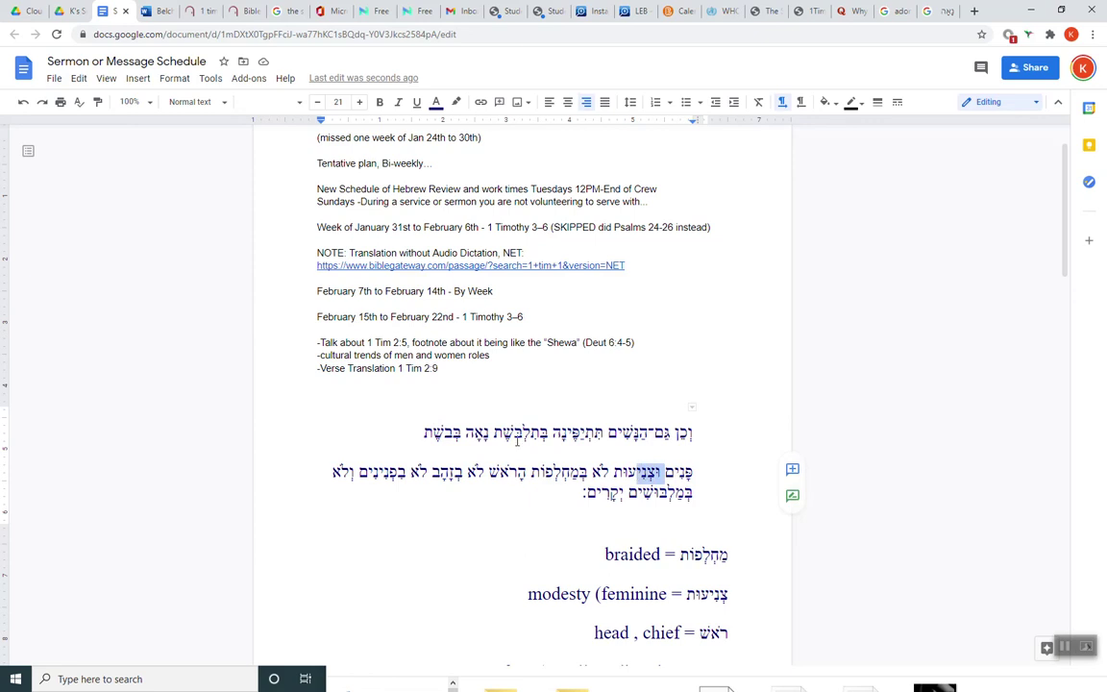
pyautogui.moveTo(548, 434); pyautogui.dragTo(618, 473)
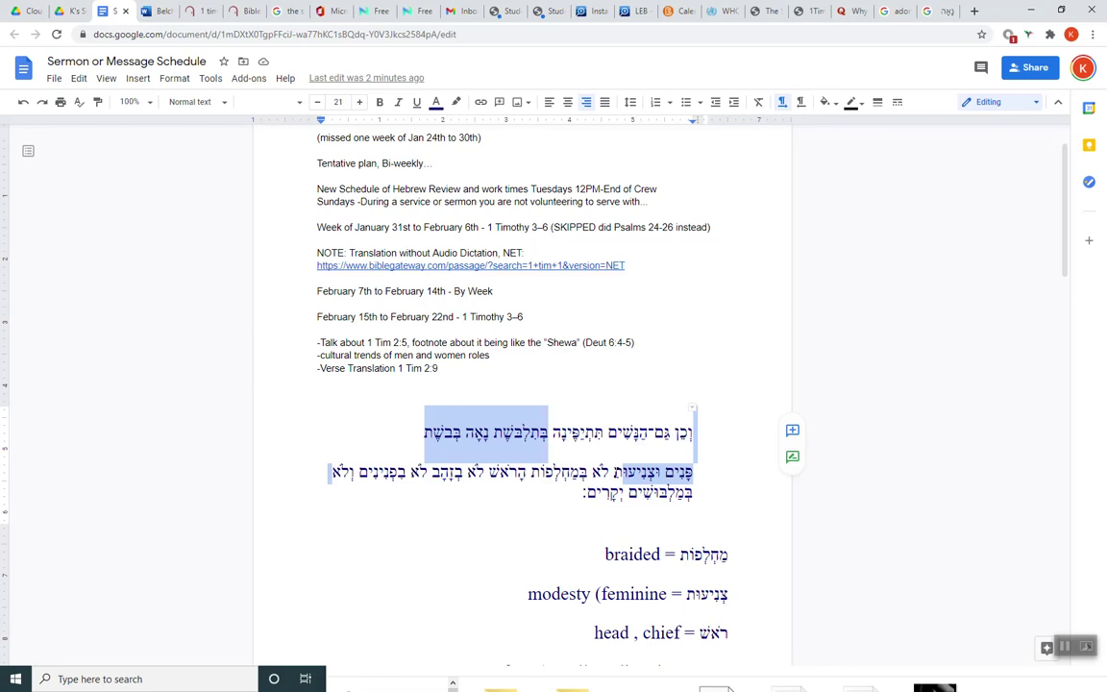
pyautogui.click(619, 472)
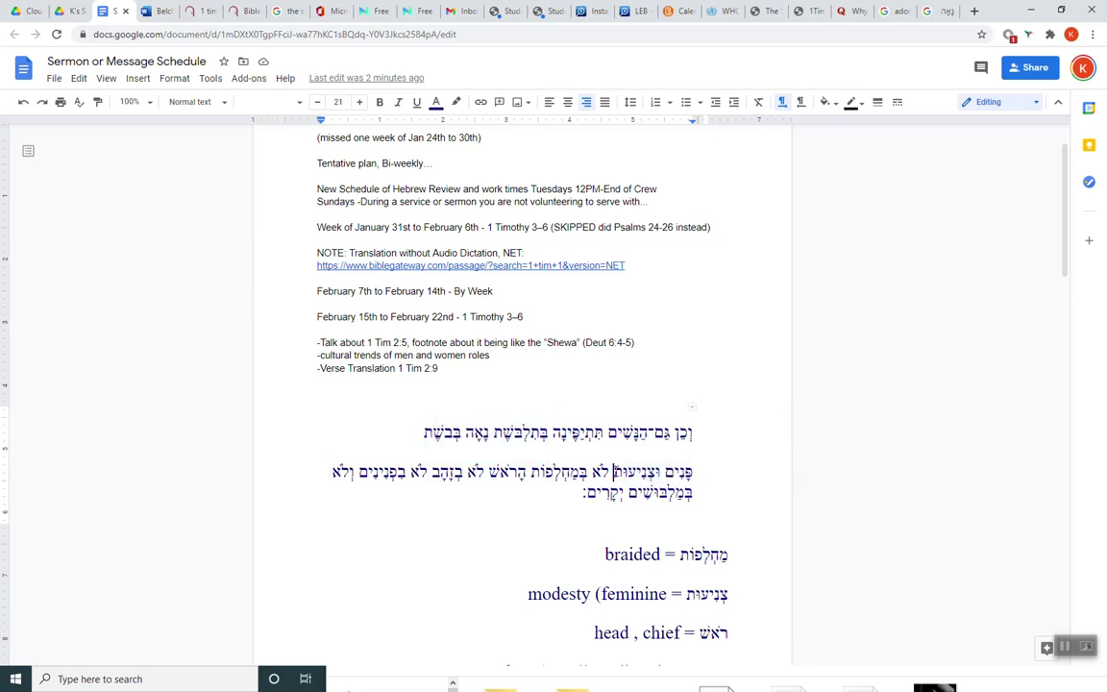
# - Mark the negation לֹא before בְּמַחְלְפוֹת and examine how it recurs along the verse's second line
pyautogui.doubleClick(599, 472)
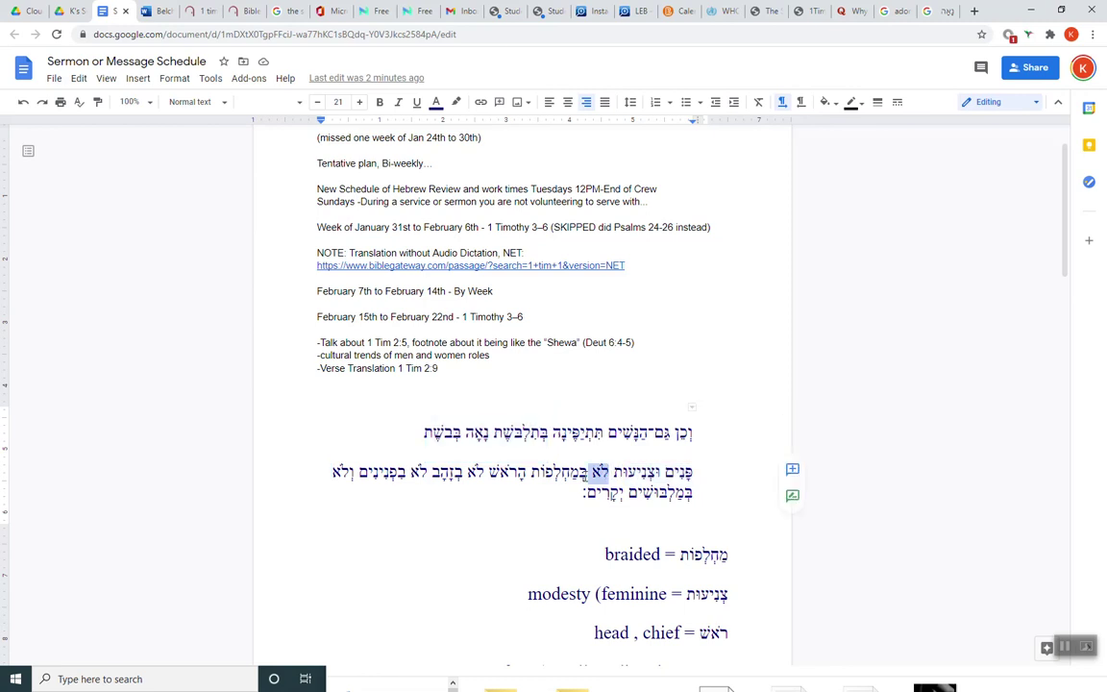
pyautogui.click(527, 427)
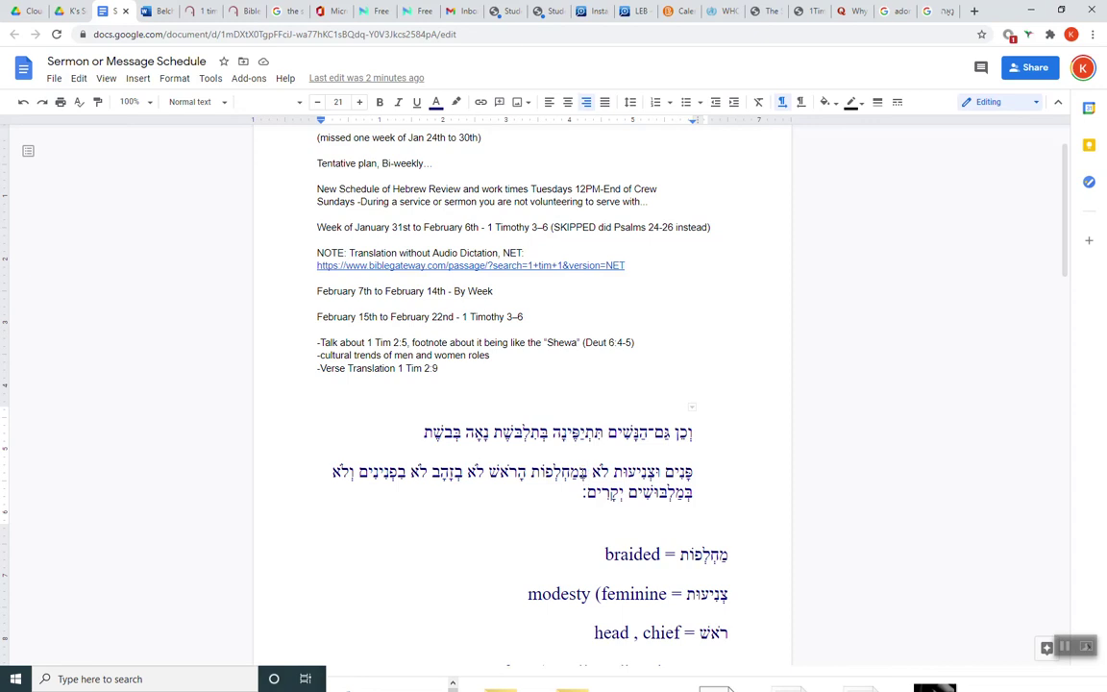
pyautogui.doubleClick(599, 472)
pyautogui.click(428, 471)
pyautogui.doubleClick(428, 472)
# - Mark the letters of מַחְלְפוֹת after its prefix, followed by those of רֹאשׁ in the word הָרֹאשׁ
pyautogui.click(573, 480)
pyautogui.hotkey('shift', 'Left')
pyautogui.hotkey('shift', 'Left')
pyautogui.hotkey('shift', 'Left')
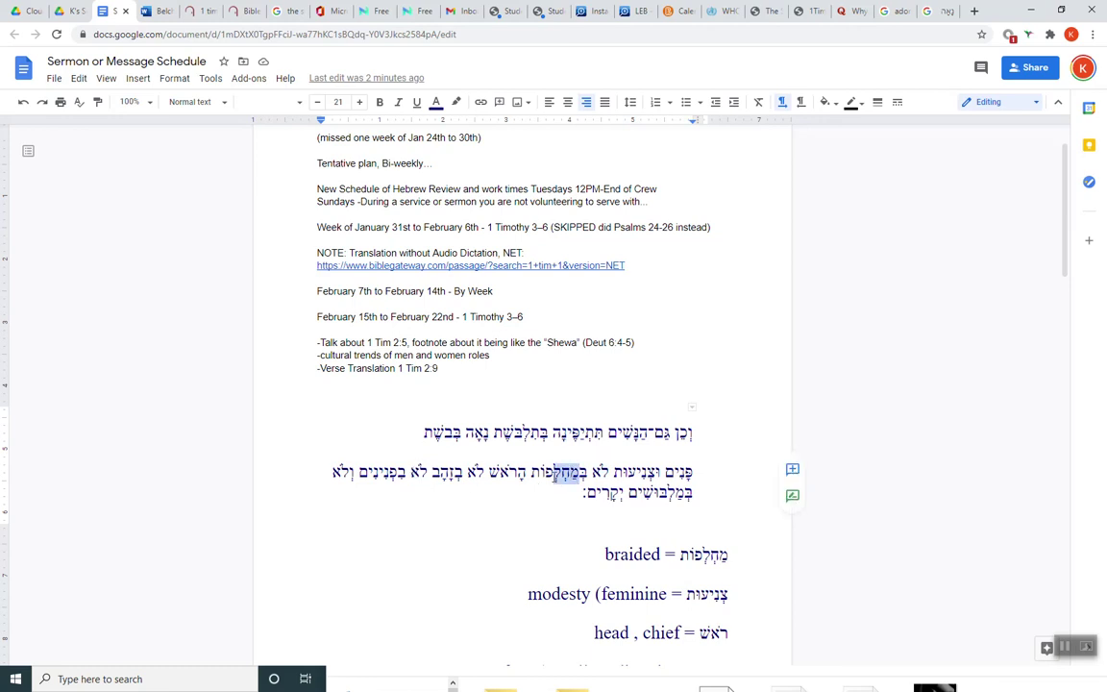
pyautogui.hotkey('shift', 'Left')
pyautogui.hotkey('shift', 'Left')
pyautogui.press('Left')
pyautogui.press('Left')
pyautogui.press('Left')
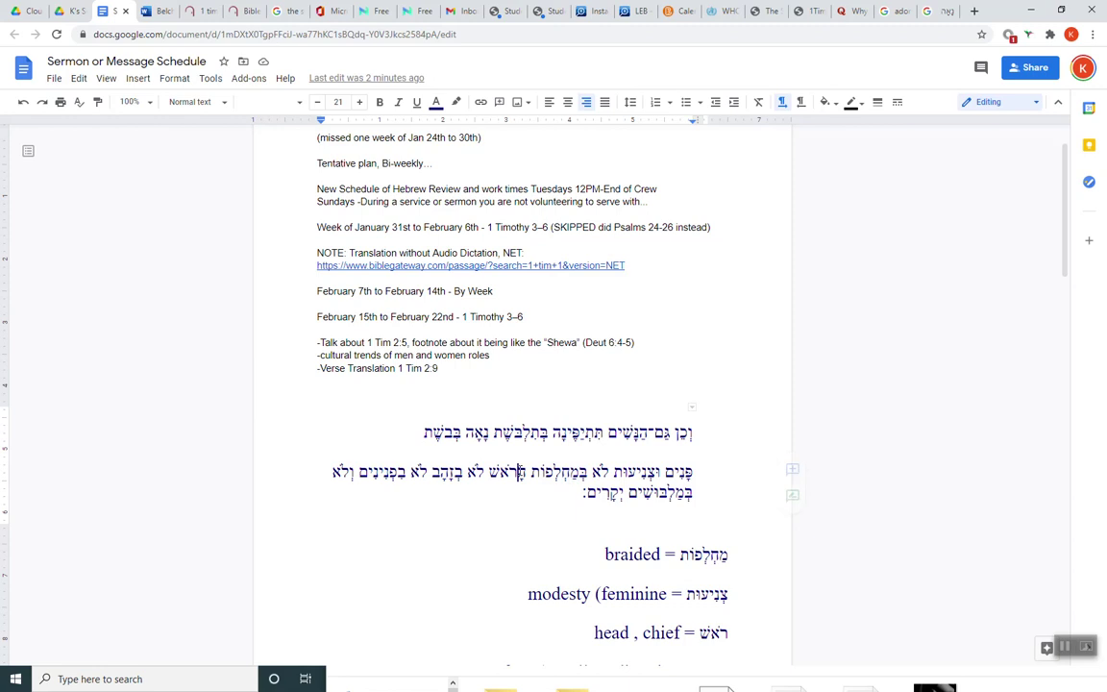
pyautogui.hotkey('shift', 'Left')
pyautogui.hotkey('shift', 'Left')
pyautogui.hotkey('shift', 'Left')
# - Mark most of בְזָהָב and בִפְנִינִים in the verse and compare them with the vocabulary entries for gold and pearls
pyautogui.moveTo(462, 471); pyautogui.dragTo(438, 481)
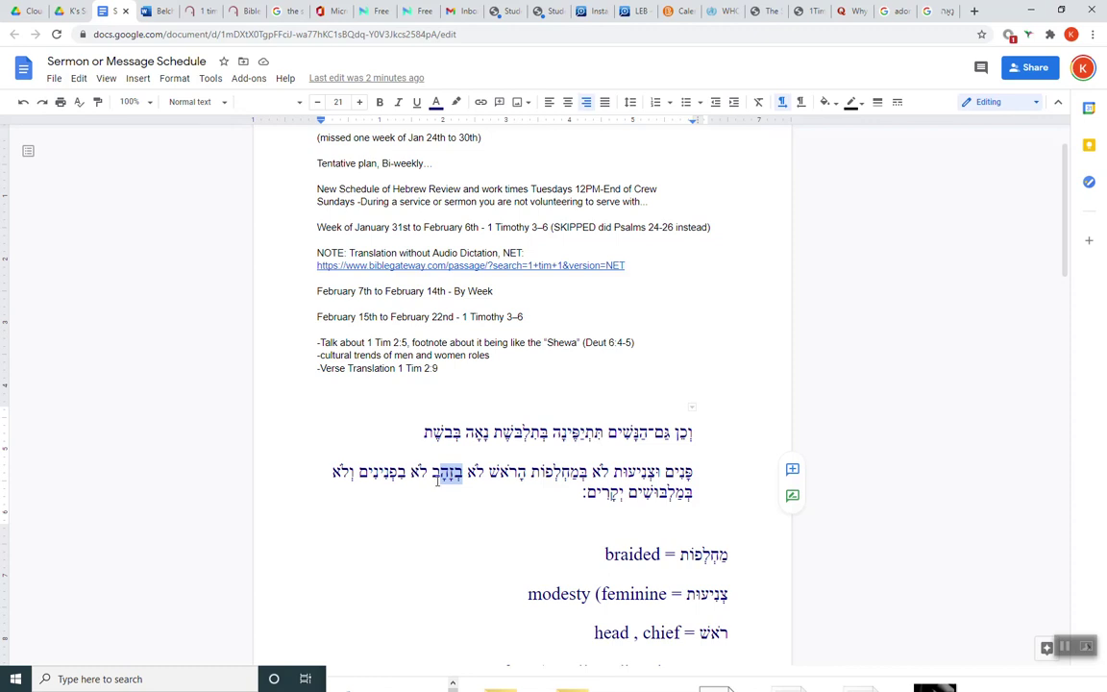
pyautogui.scroll(-3, 447, 485)
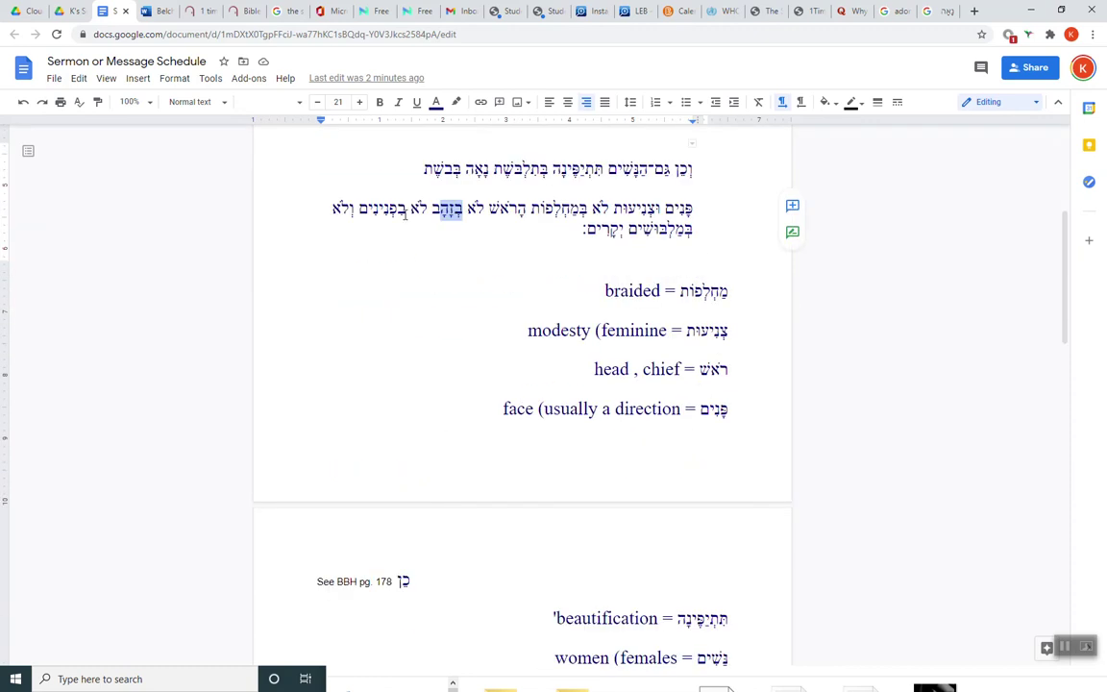
pyautogui.moveTo(405, 209); pyautogui.dragTo(370, 214)
pyautogui.scroll(-2, 576, 365)
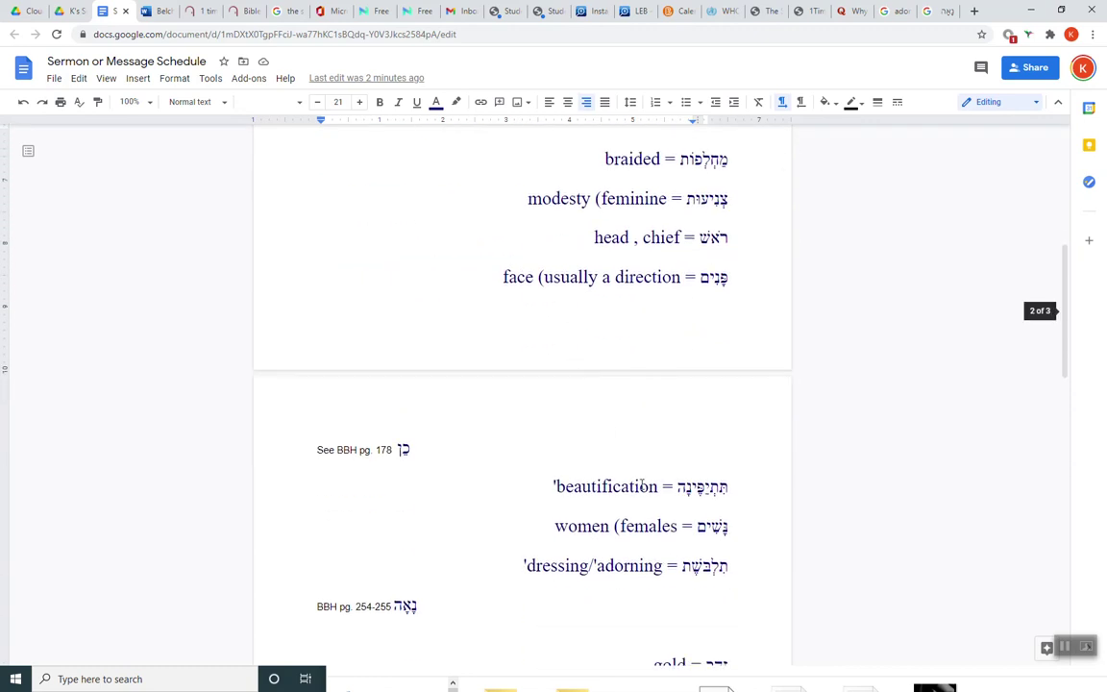
pyautogui.scroll(-2, 672, 558)
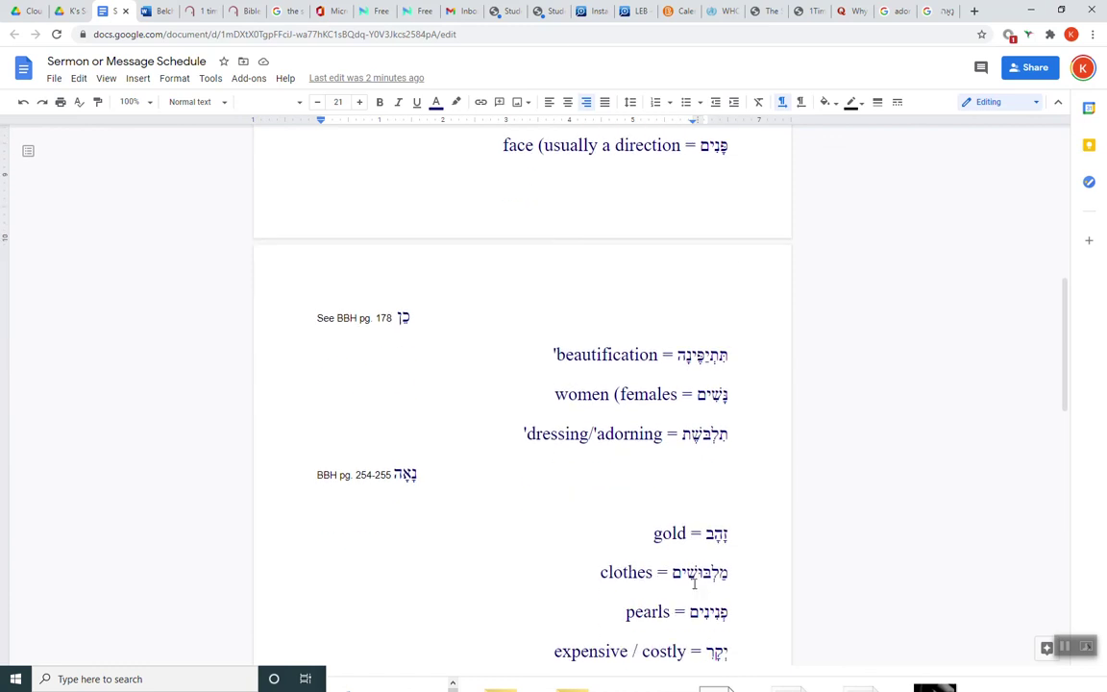
pyautogui.scroll(2, 610, 481)
pyautogui.scroll(5, 603, 451)
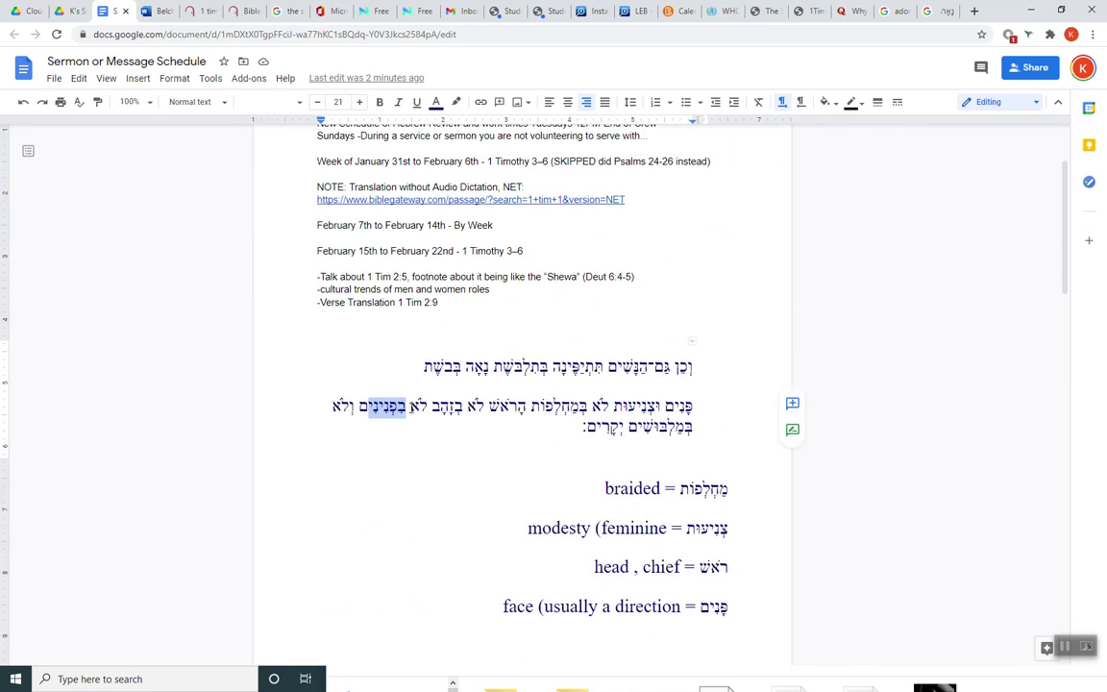
pyautogui.scroll(-6, 784, 589)
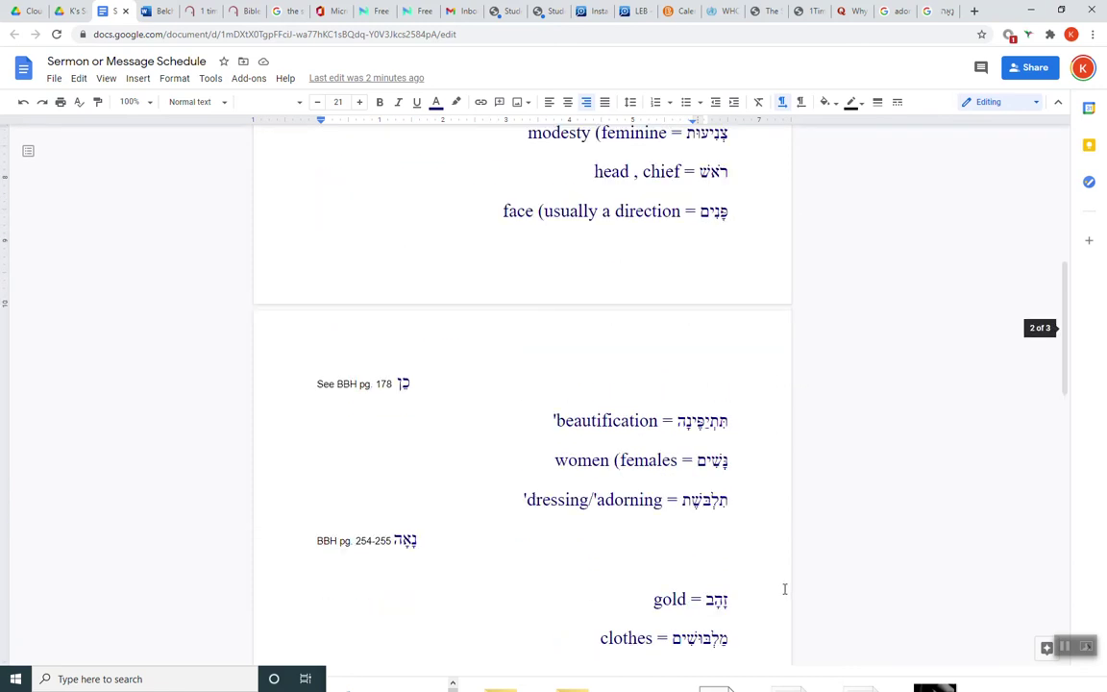
pyautogui.scroll(5, 784, 589)
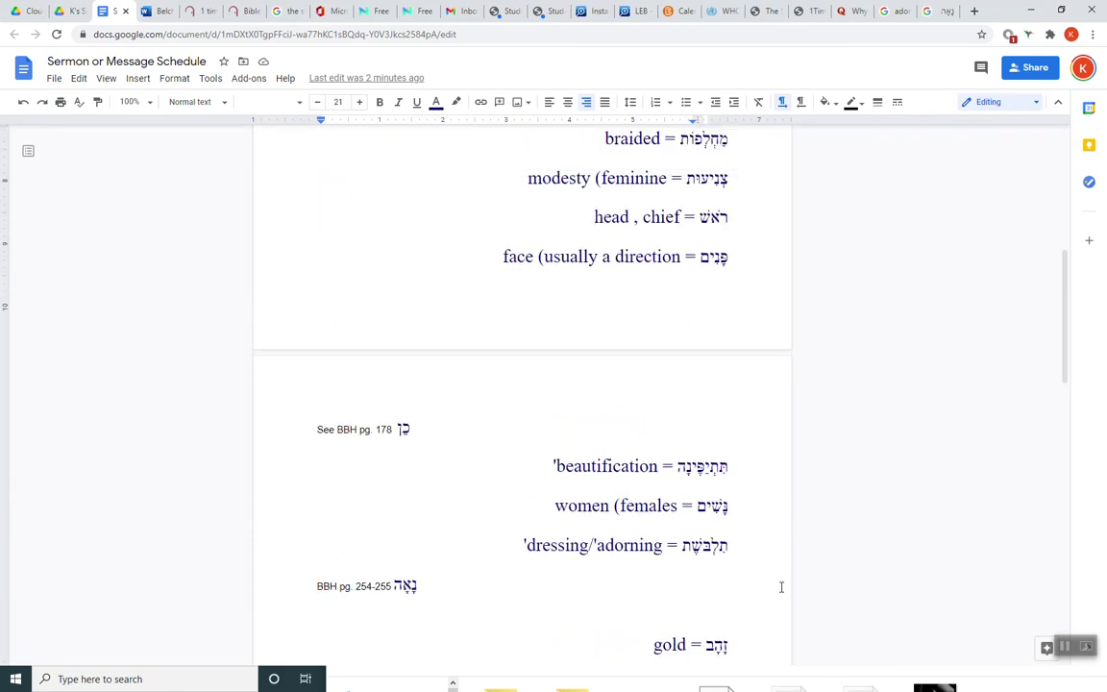
pyautogui.scroll(-6, 778, 583)
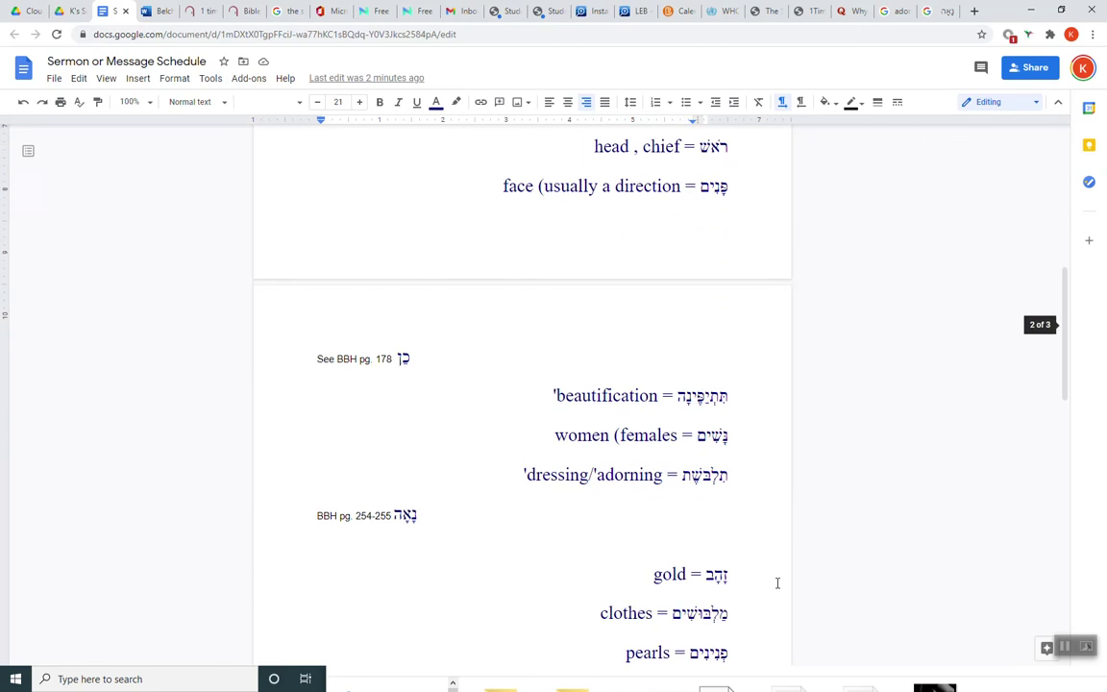
pyautogui.scroll(5, 613, 530)
pyautogui.scroll(4, 612, 529)
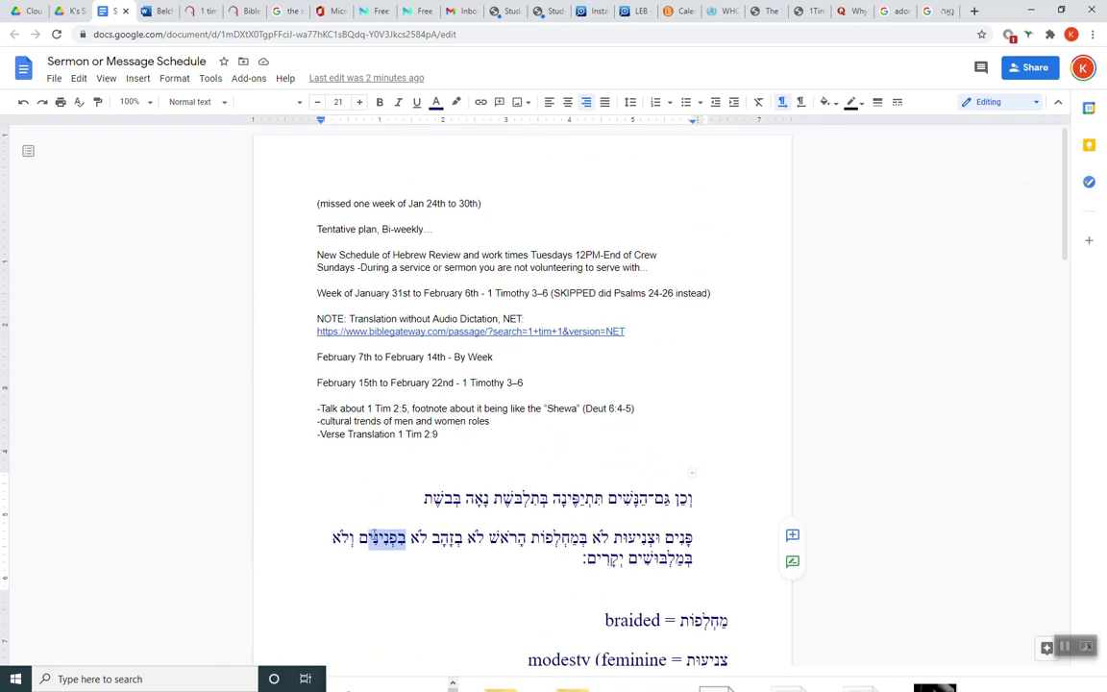
# - Read the closing phrases of the verse, marking לֹא בְזָהָב לֹא בִפְנִינִים and בְּמַלְבּוּשִׁים יְקָרִים
pyautogui.moveTo(358, 538); pyautogui.dragTo(477, 541)
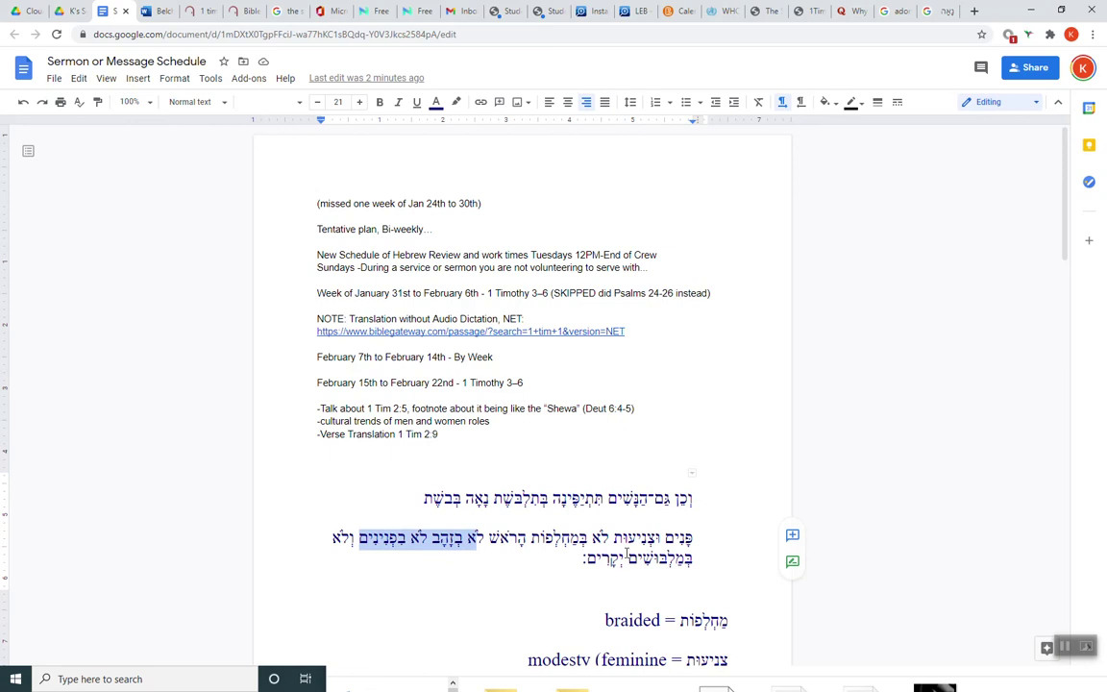
pyautogui.moveTo(637, 561); pyautogui.dragTo(586, 560)
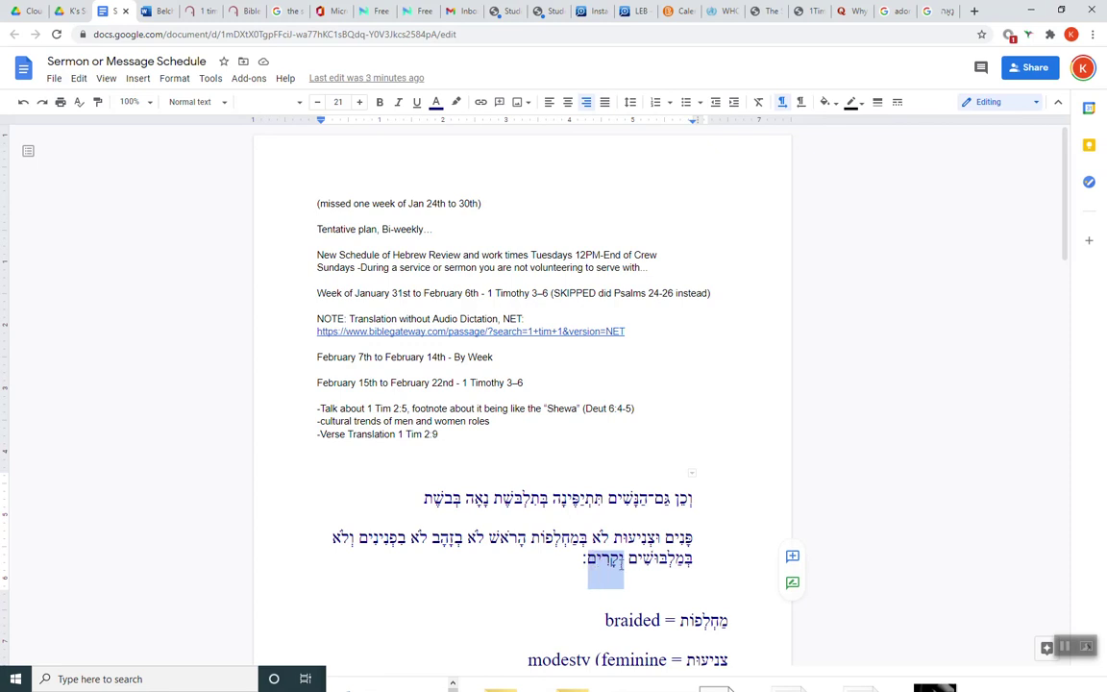
pyautogui.moveTo(629, 560); pyautogui.dragTo(670, 565)
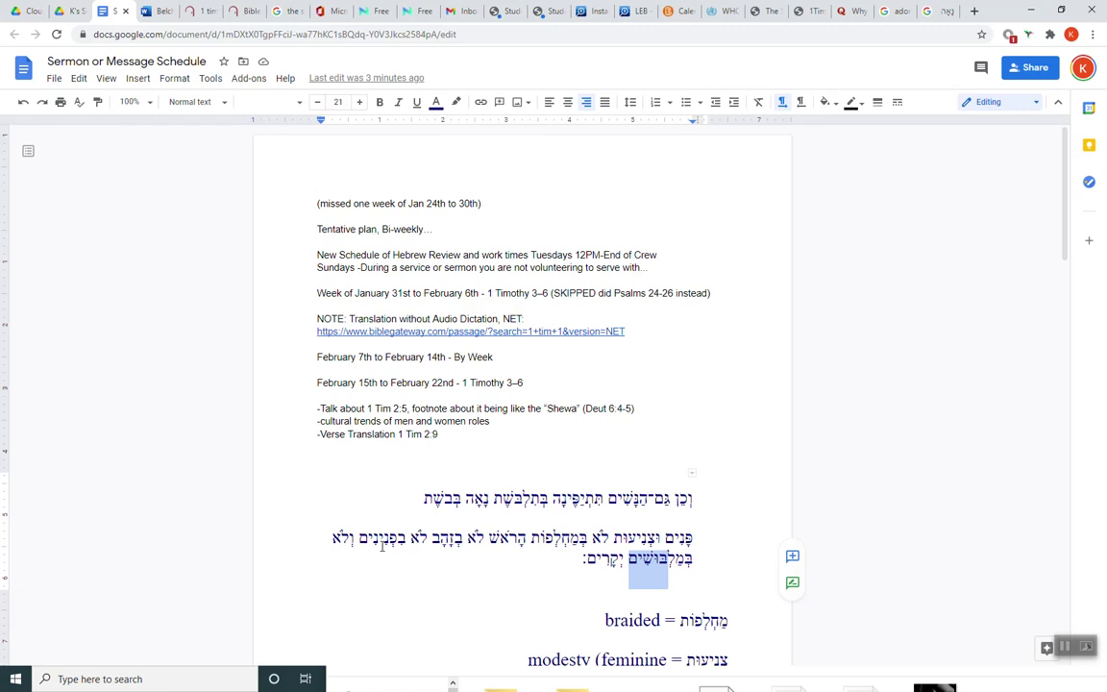
pyautogui.moveTo(451, 537); pyautogui.dragTo(384, 545)
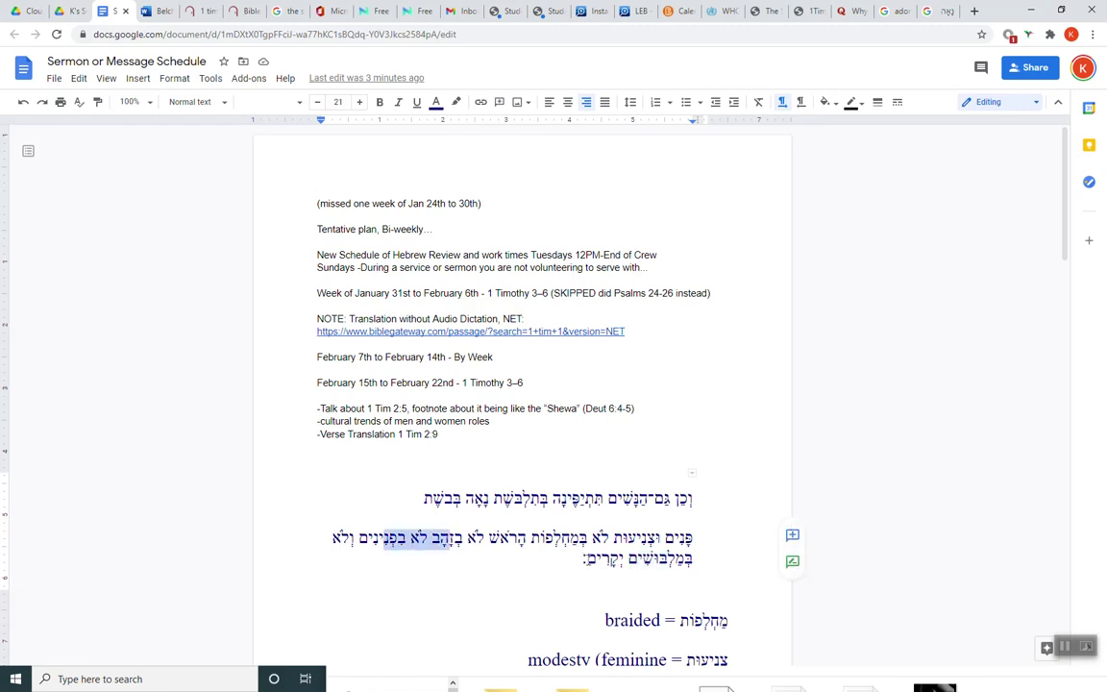
pyautogui.click(601, 563)
pyautogui.moveTo(600, 563); pyautogui.dragTo(693, 561)
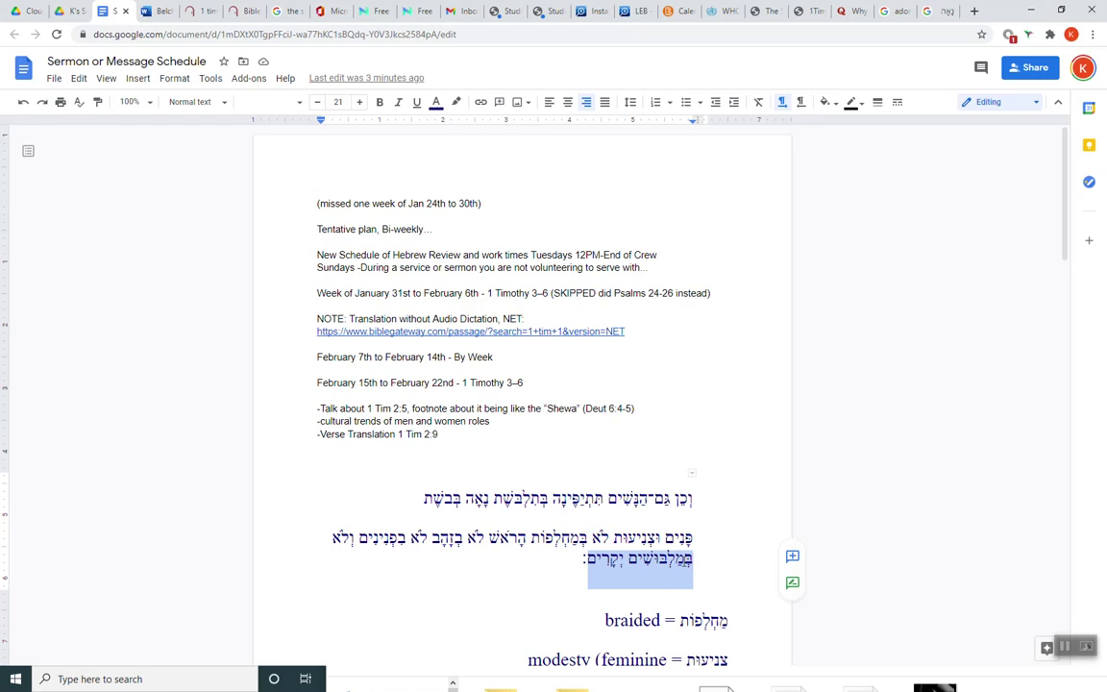
# - Move the right border of the table holding the Hebrew verse slightly inward
pyautogui.scroll(-2, 675, 448)
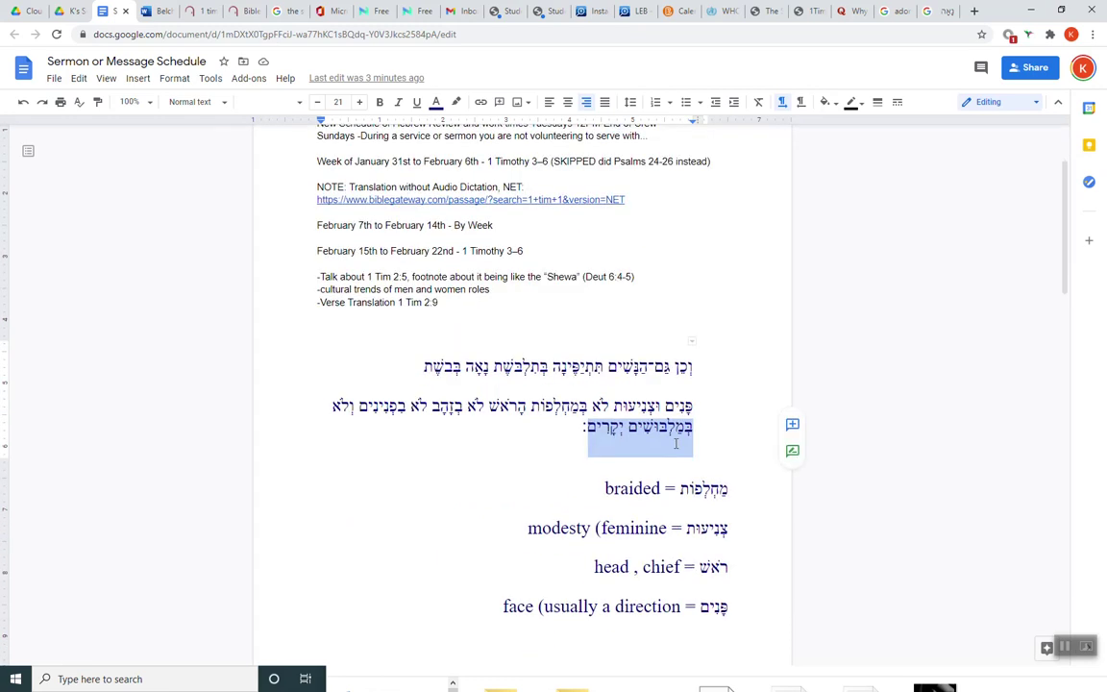
pyautogui.click(675, 439)
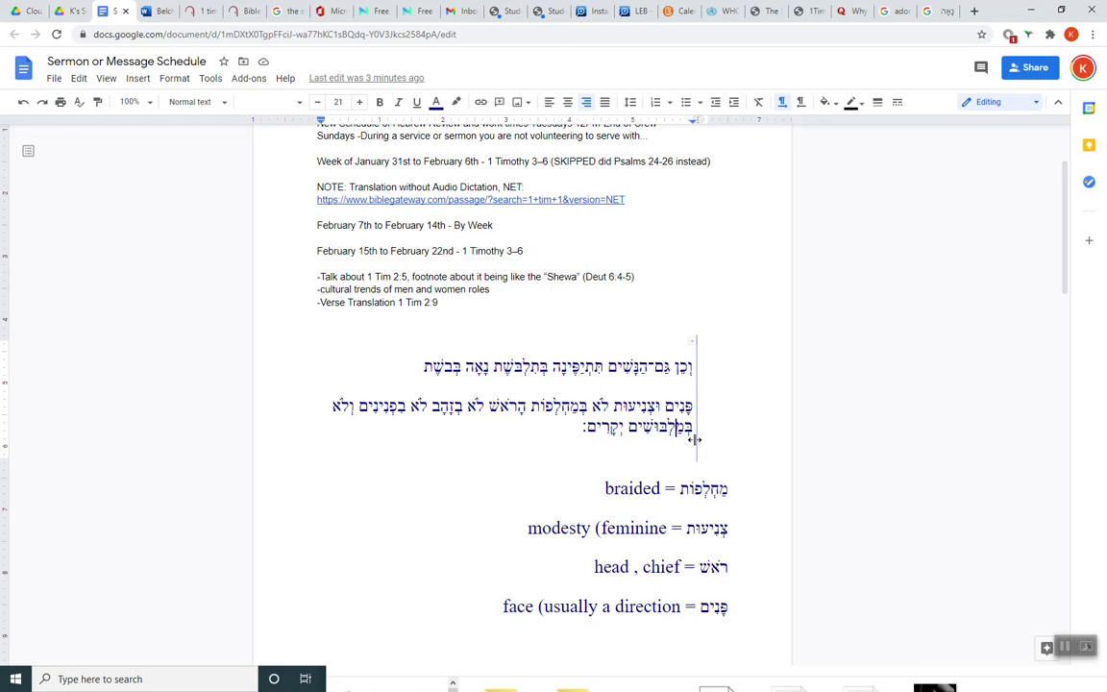
pyautogui.moveTo(694, 439); pyautogui.dragTo(688, 439)
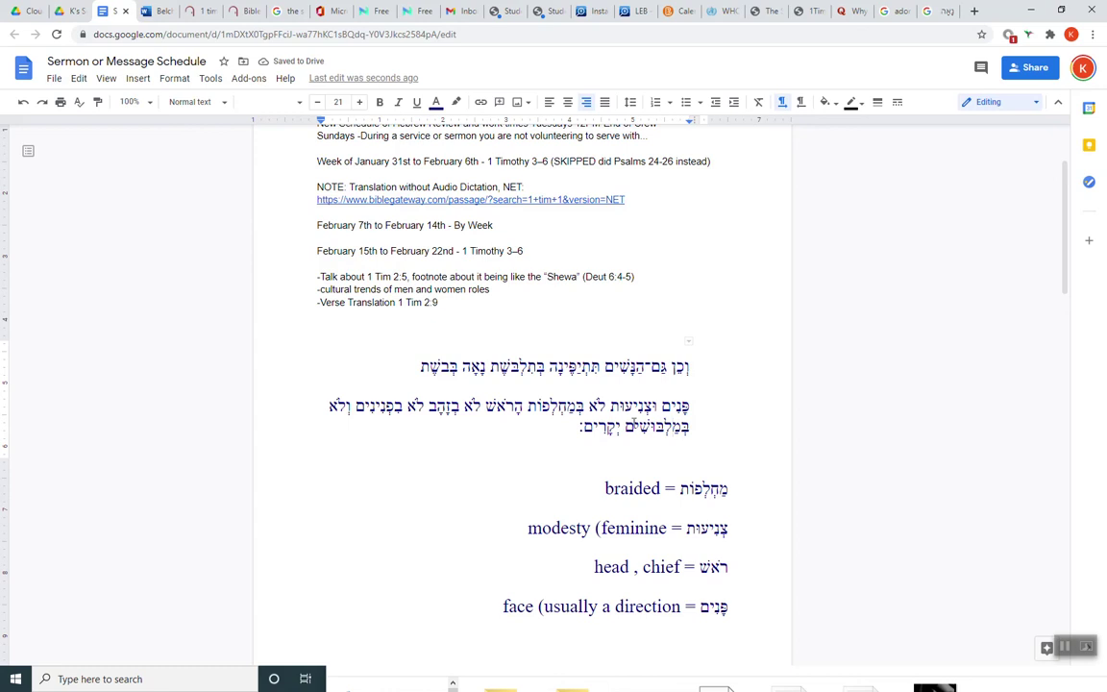
# - Select בִפְנִינִים in the verse and review the vocabulary notes from braided through the entry for בֹּשֶׁת
pyautogui.moveTo(571, 384); pyautogui.dragTo(598, 430)
pyautogui.doubleClick(363, 412)
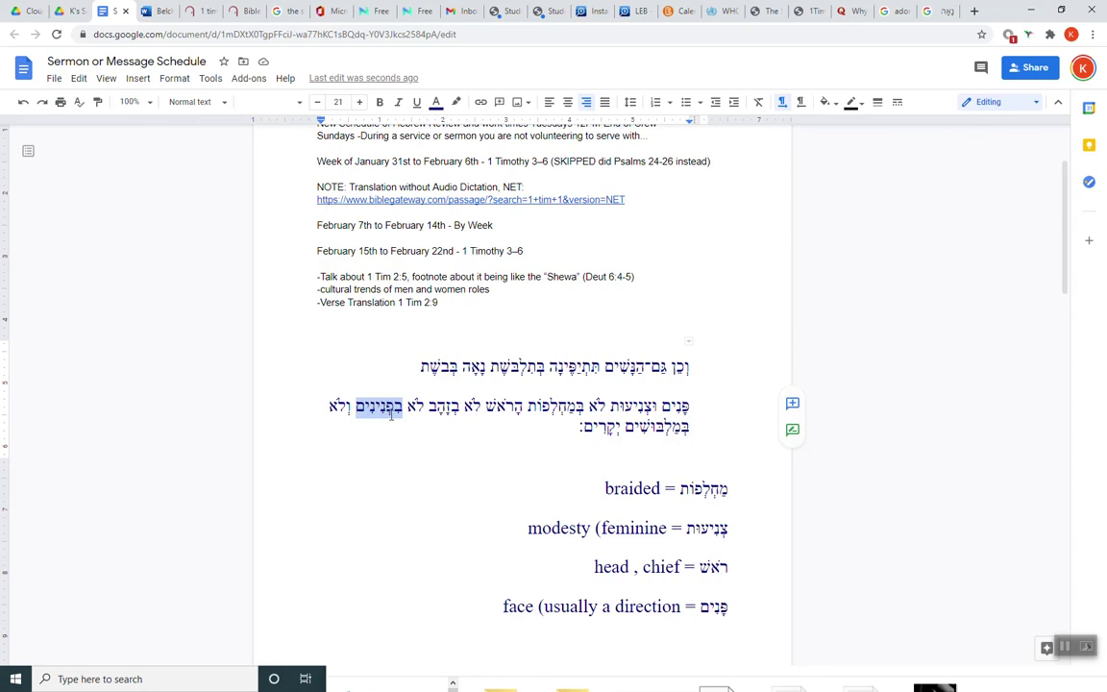
pyautogui.scroll(-2, 663, 499)
pyautogui.scroll(-4, 680, 519)
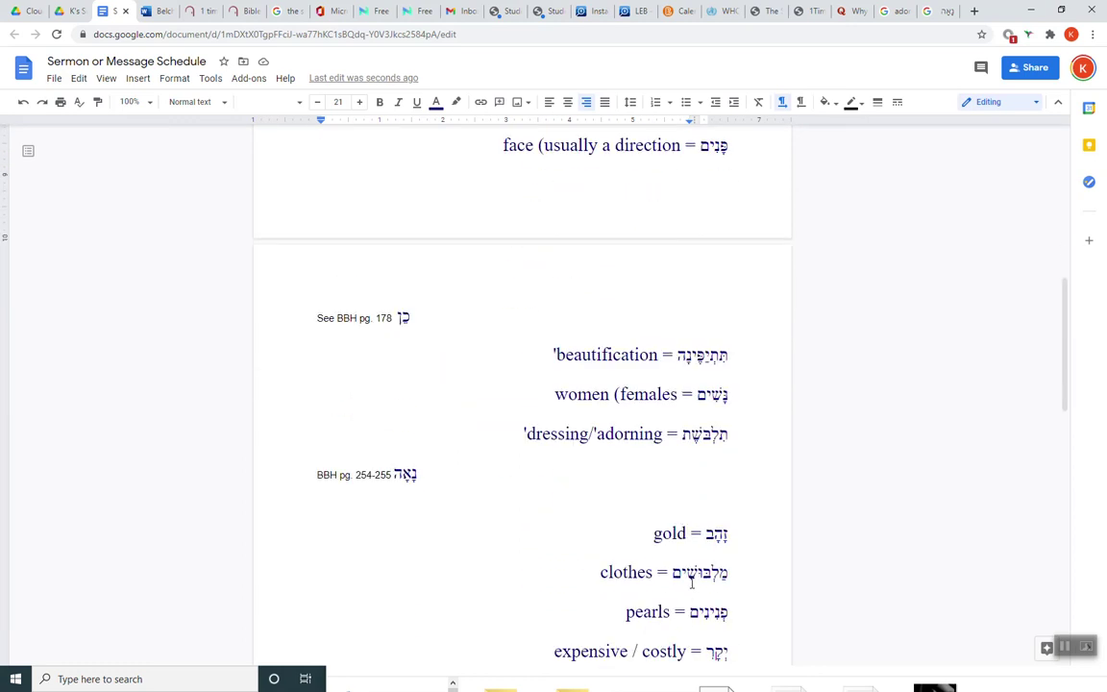
pyautogui.scroll(4, 678, 538)
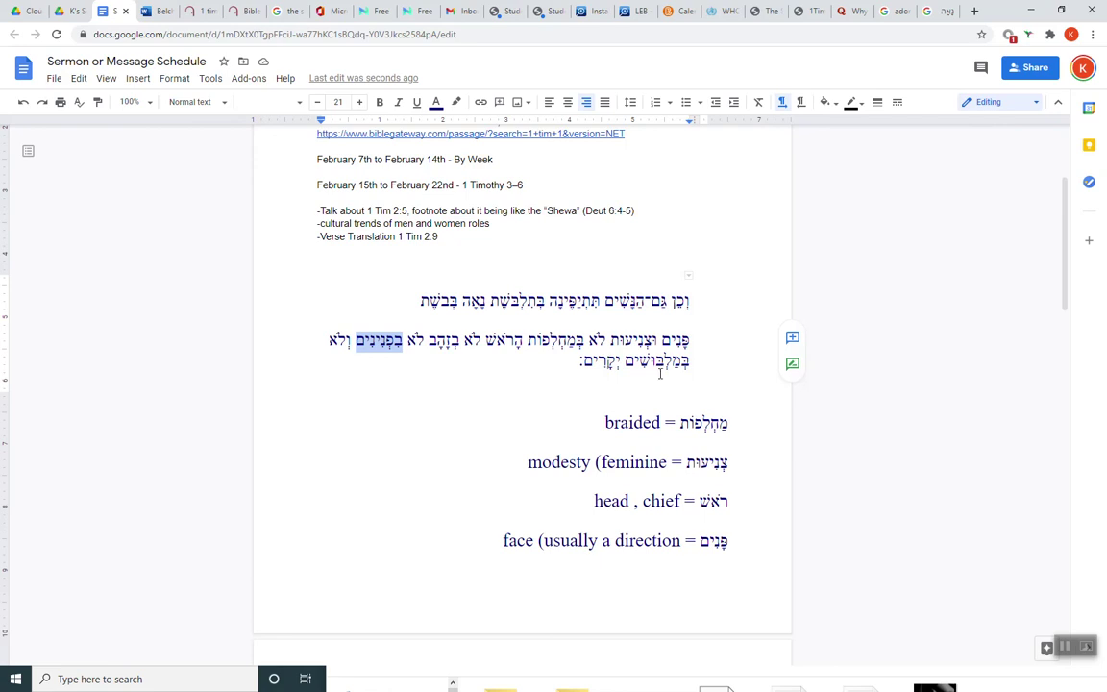
pyautogui.scroll(-6, 668, 356)
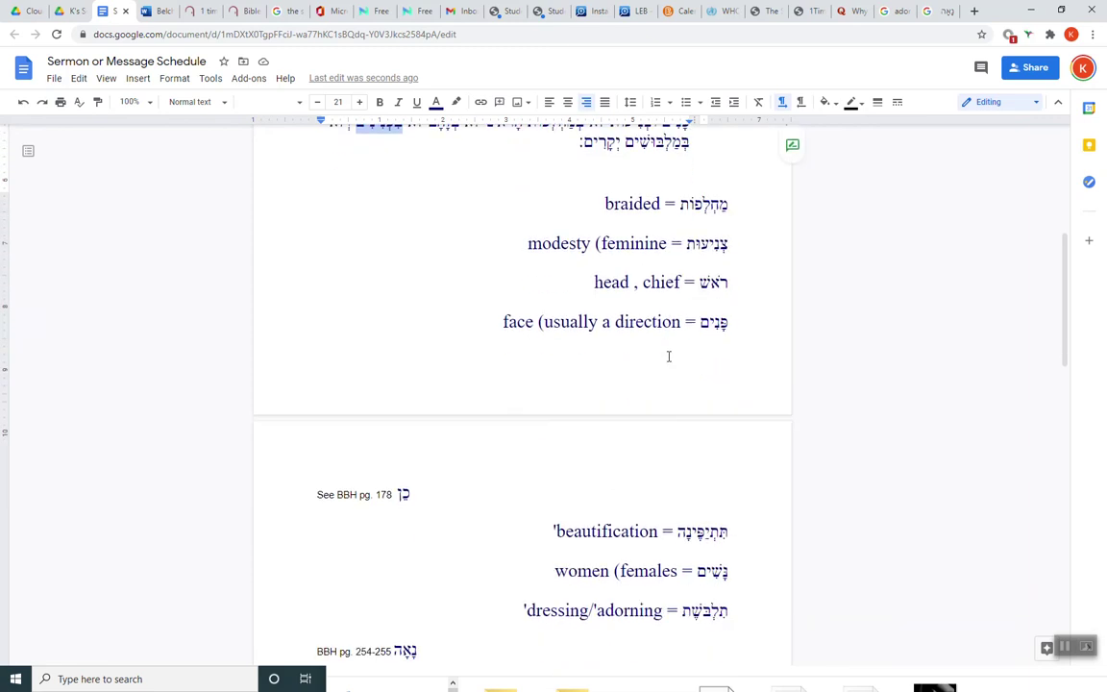
pyautogui.scroll(-4, 669, 356)
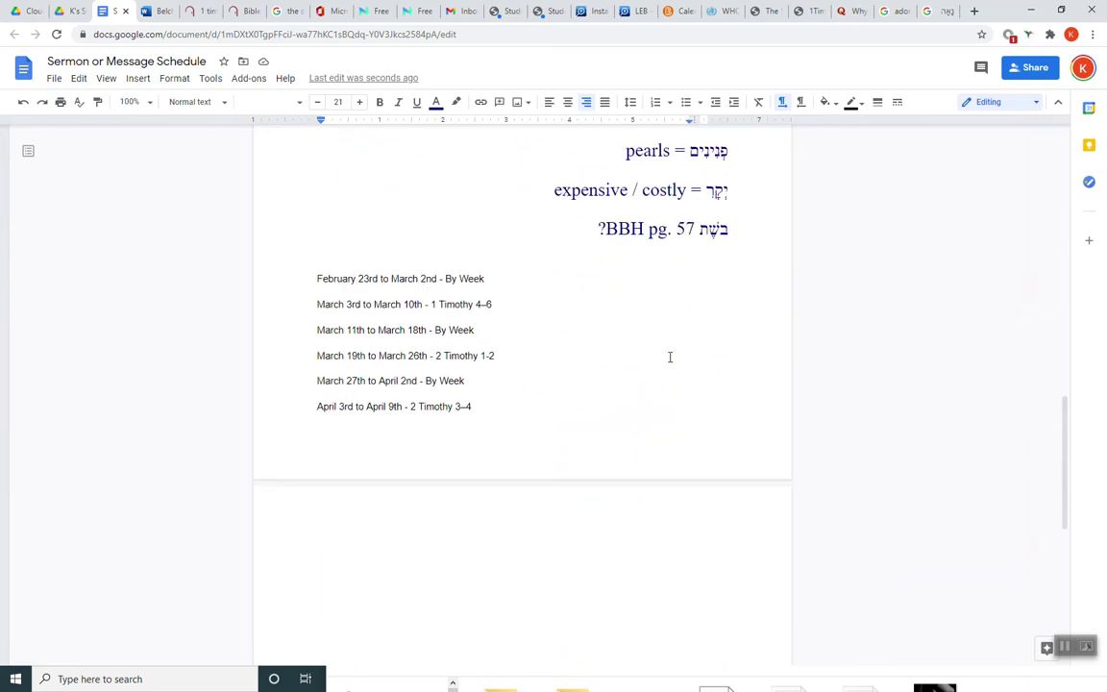
pyautogui.scroll(4, 667, 355)
pyautogui.scroll(10, 672, 354)
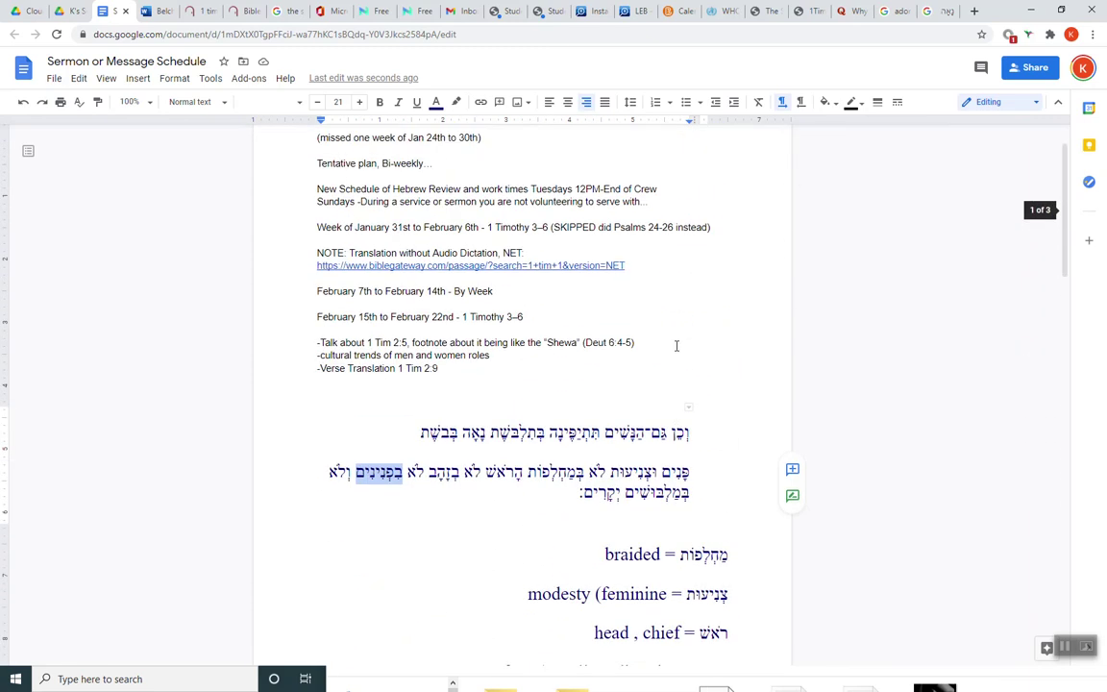